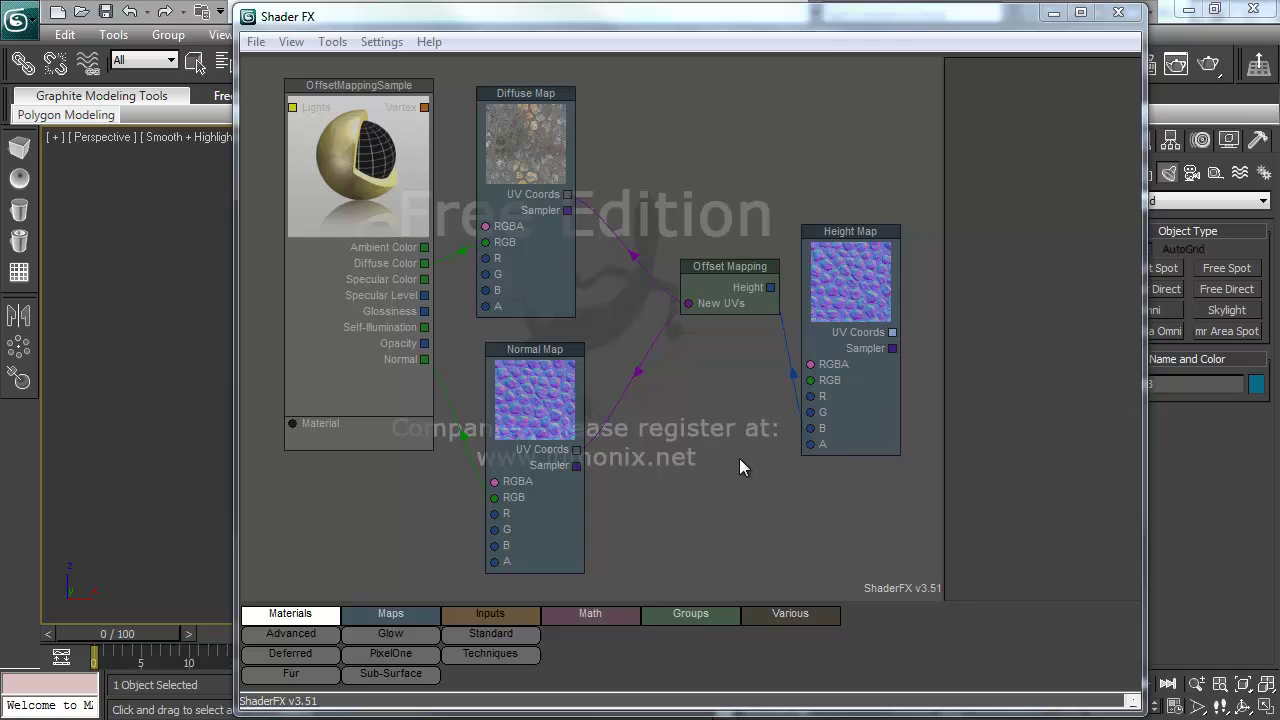
Move the Height Map node up in the shader graph, to the right of the Offset Mapping node
drag(802, 234, 813, 156)
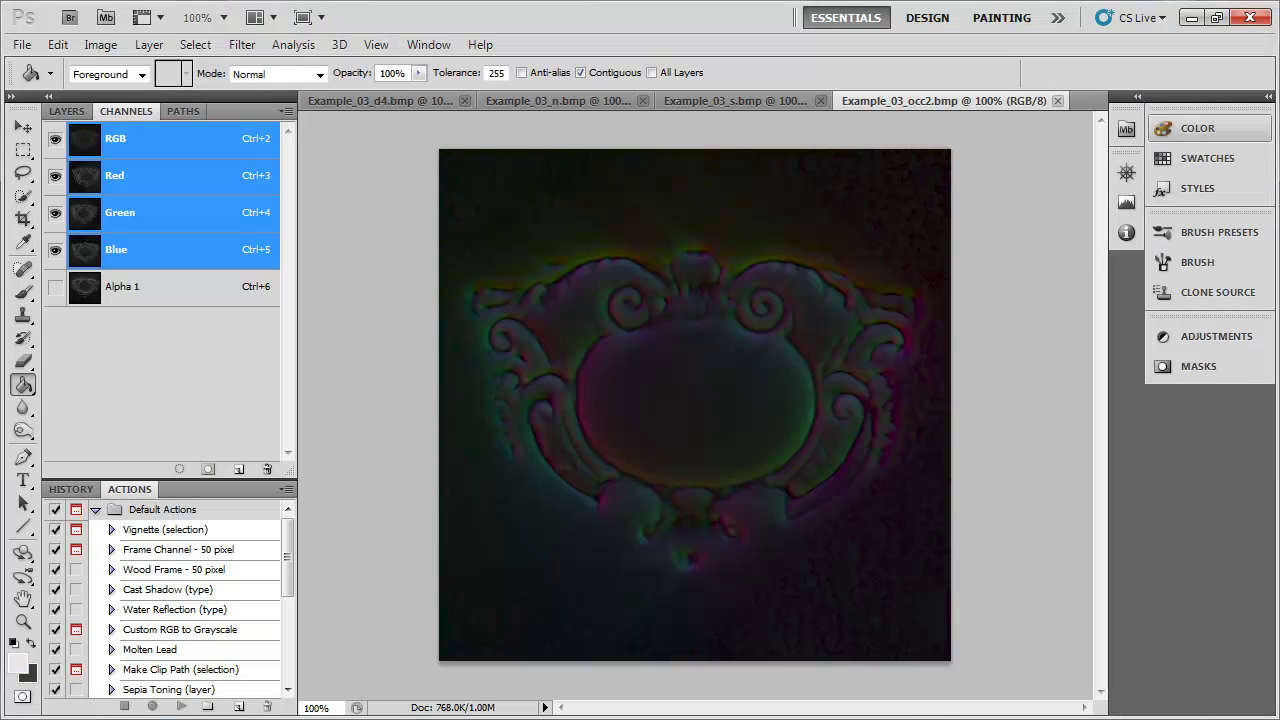
Switch to Photoshop and examine the Example_03 d4, n and s maps, including the Alpha 1 channels of the n and s maps
click(356, 100)
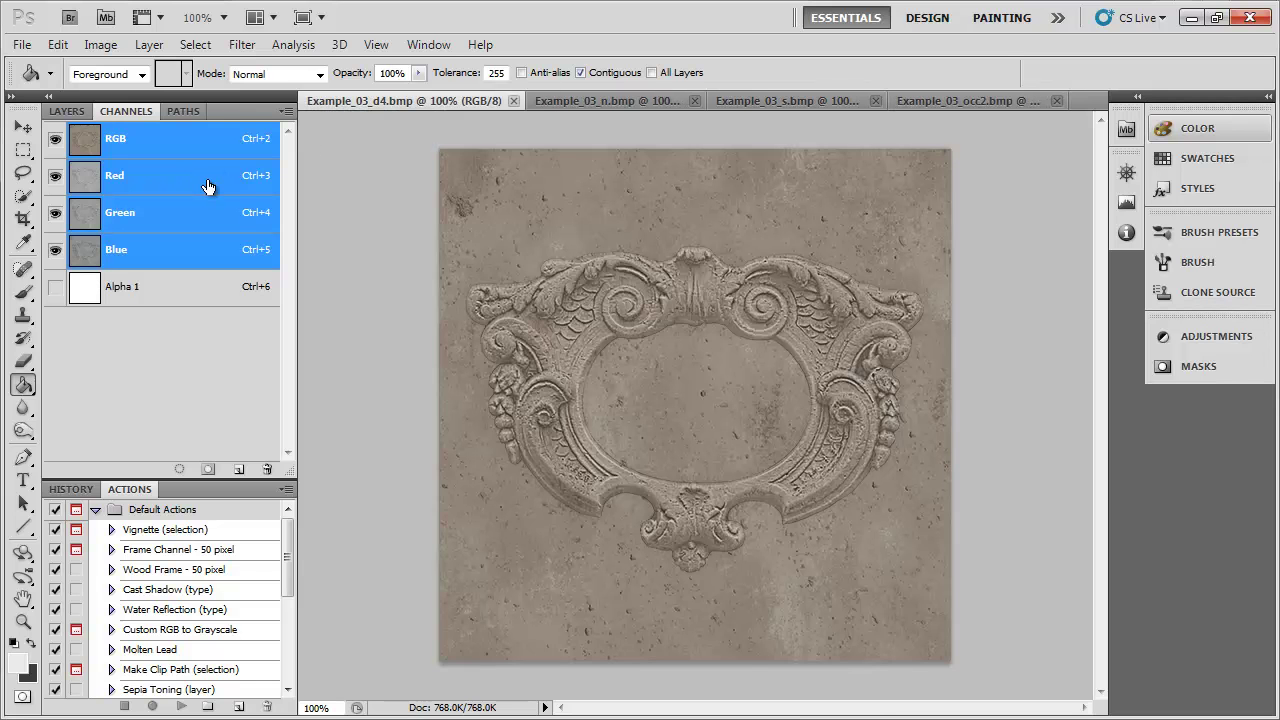
click(628, 100)
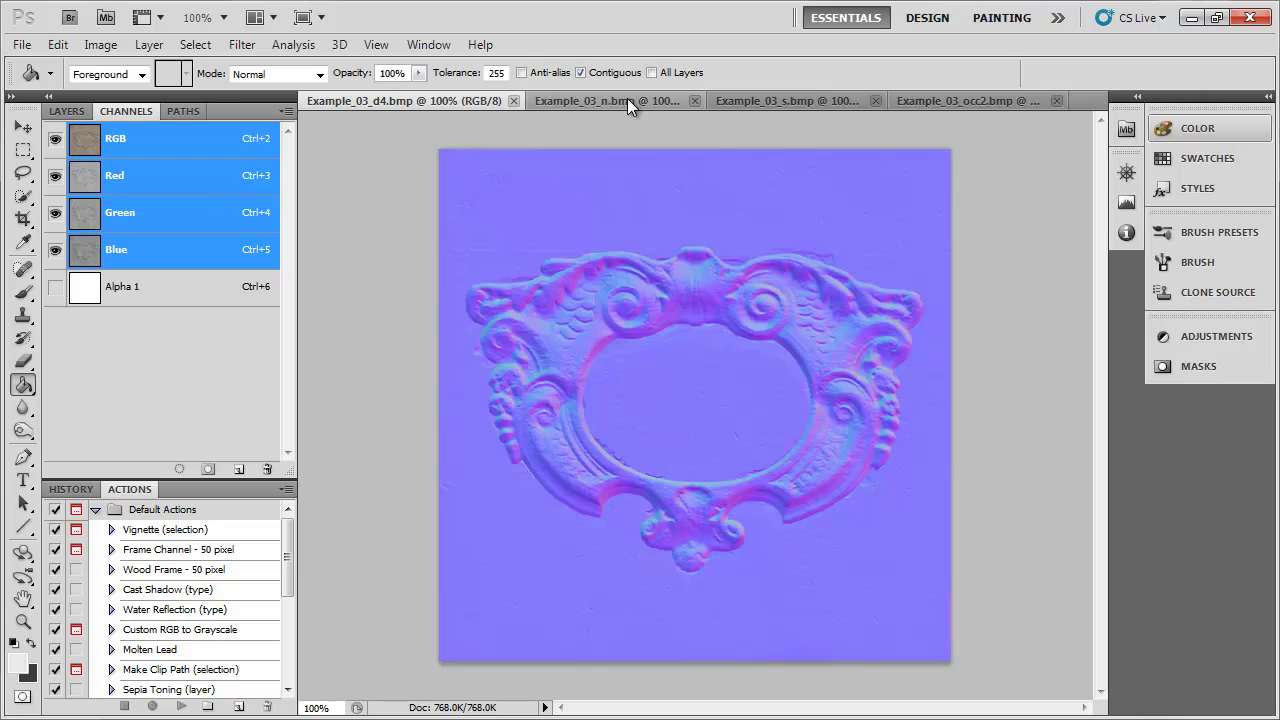
click(168, 288)
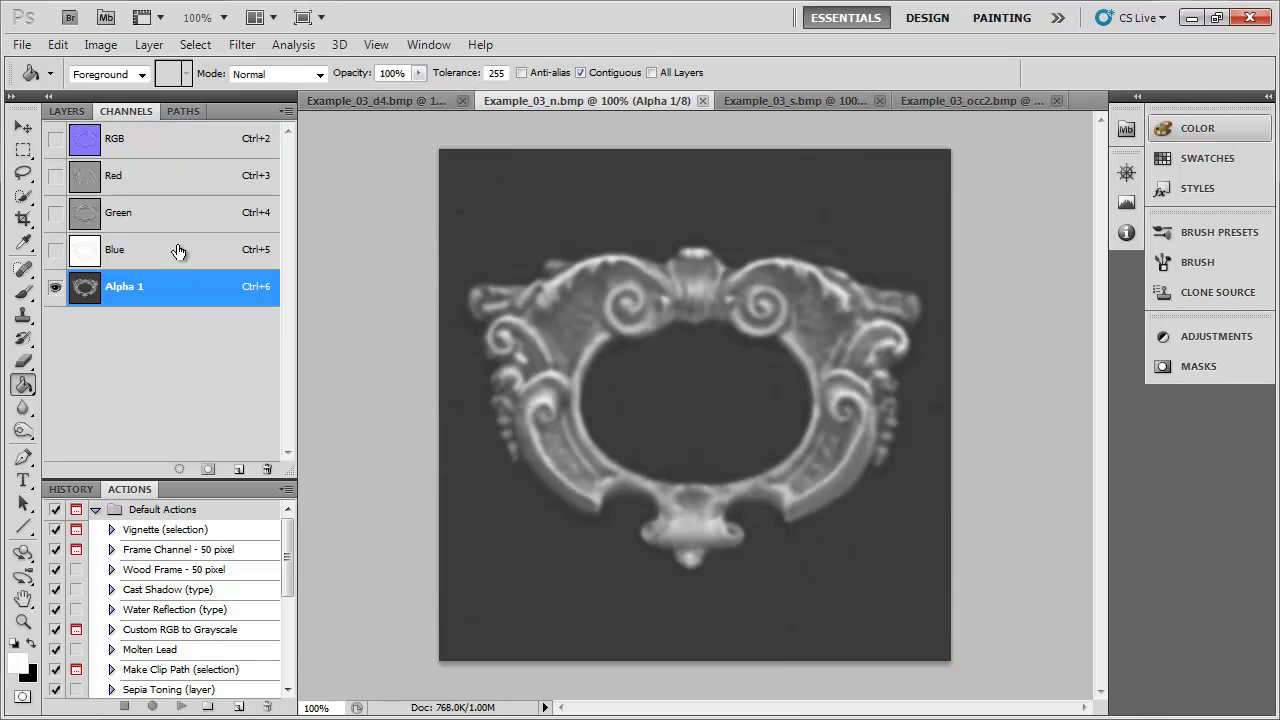
click(777, 104)
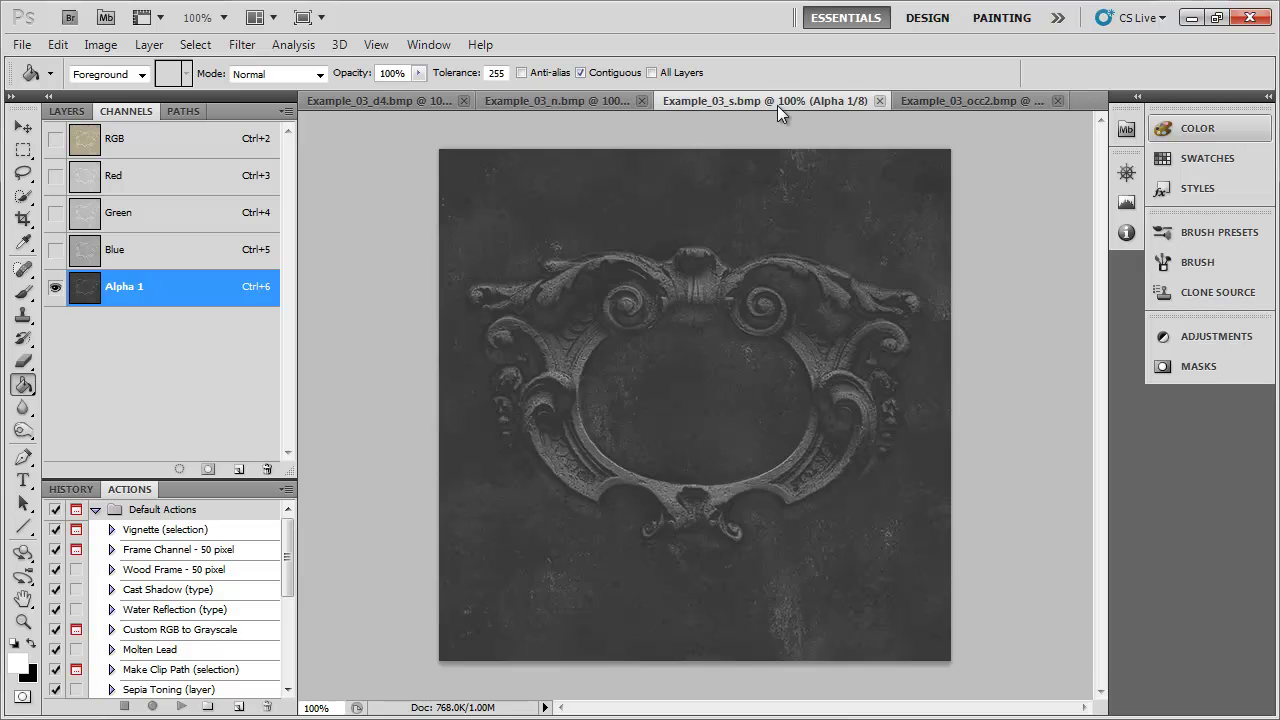
click(165, 135)
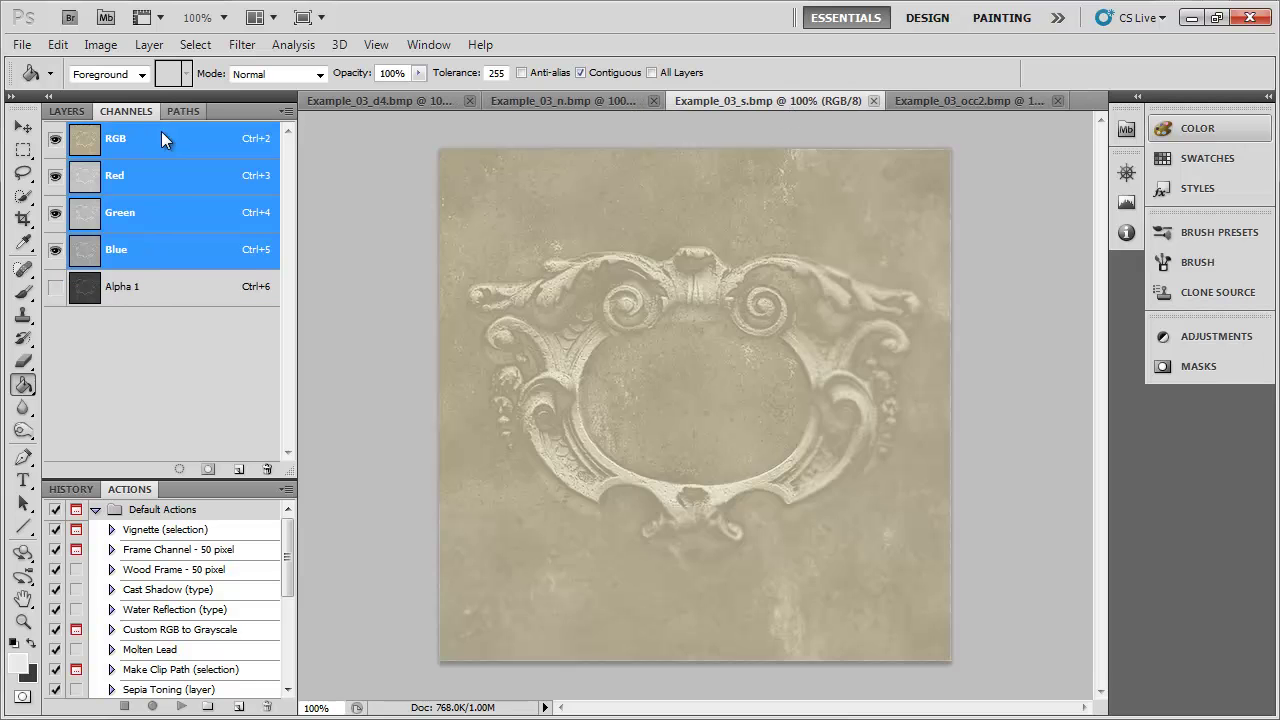
click(148, 299)
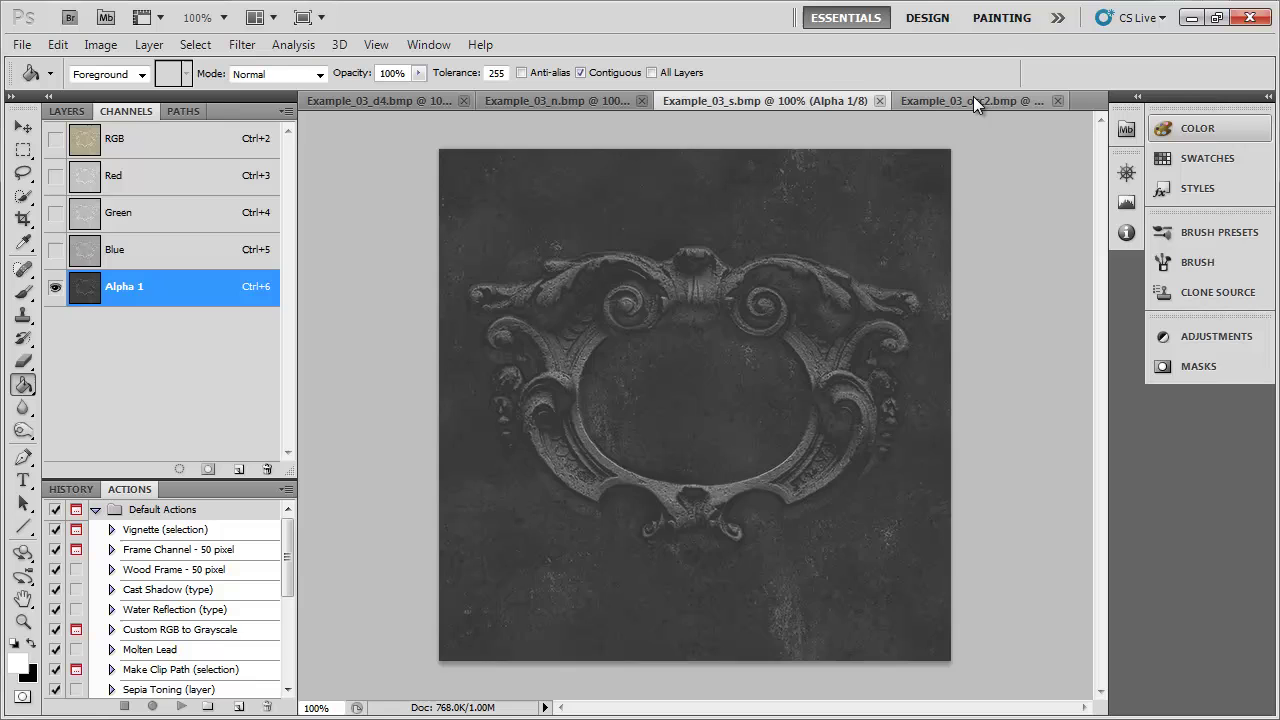
Inspect the Red, Green, Blue and Alpha 1 channels of Example_03_occ2.bmp one by one, then return to its RGB composite
click(971, 100)
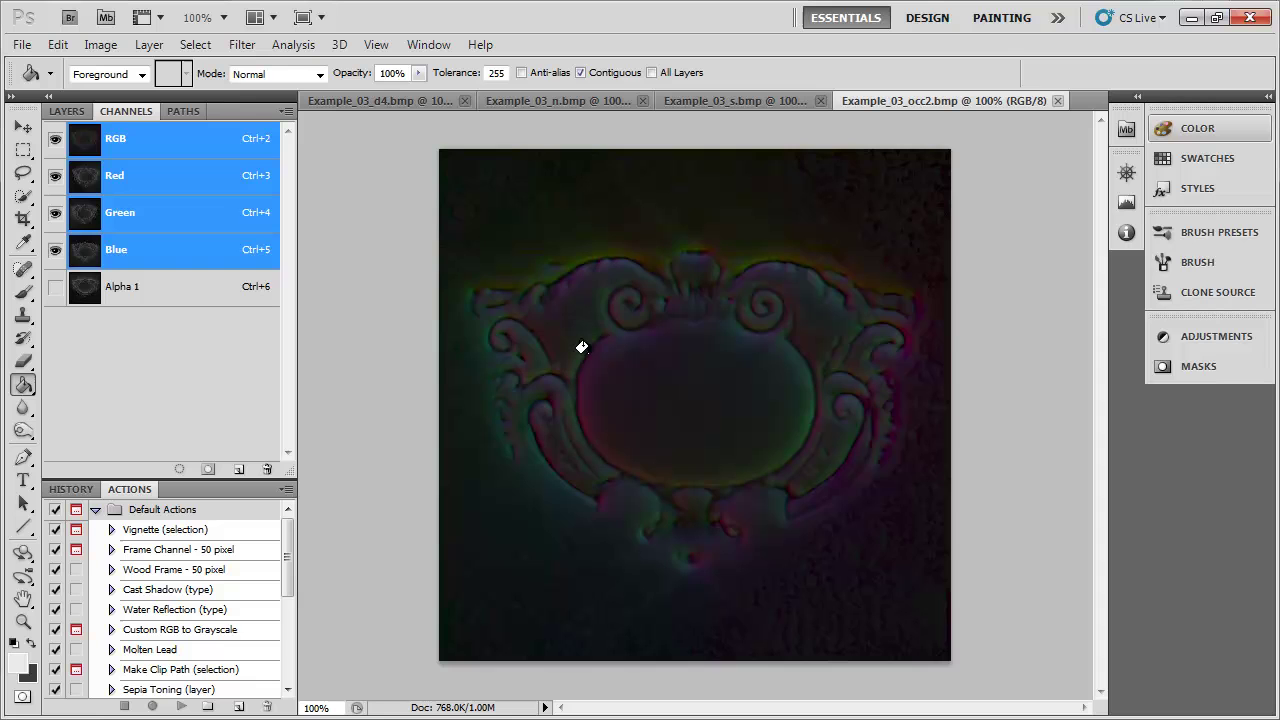
click(151, 178)
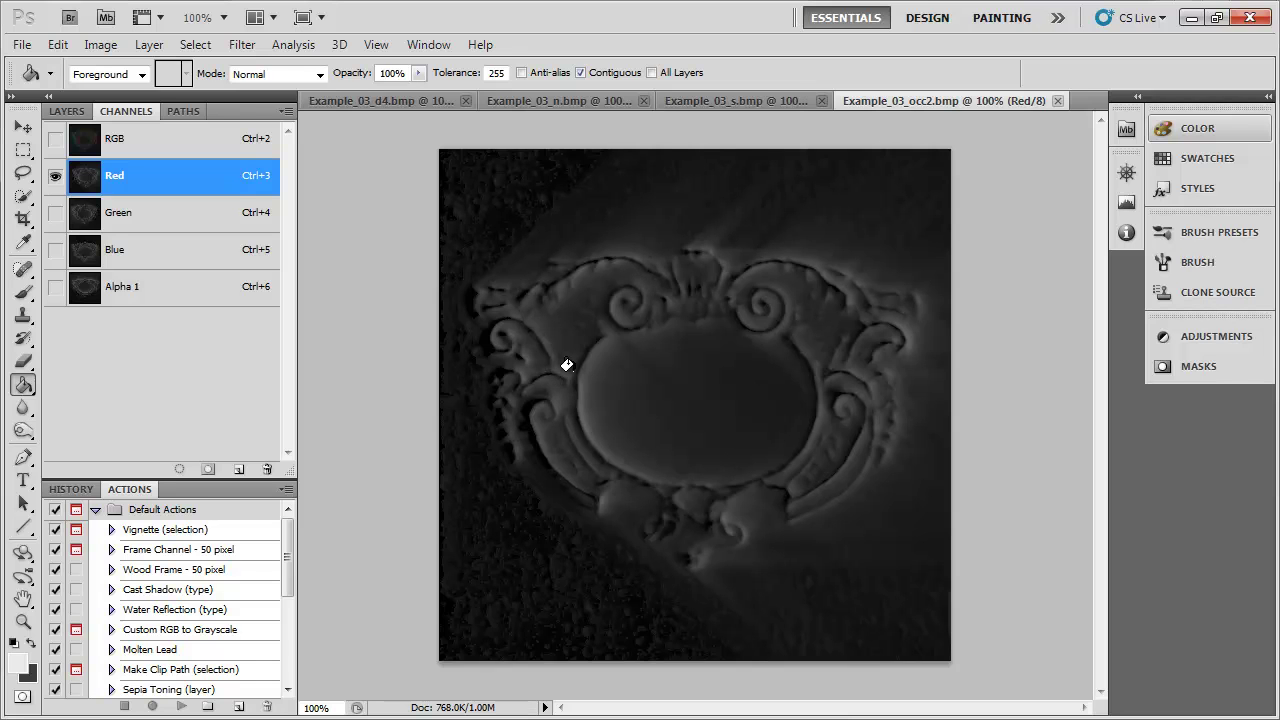
click(150, 214)
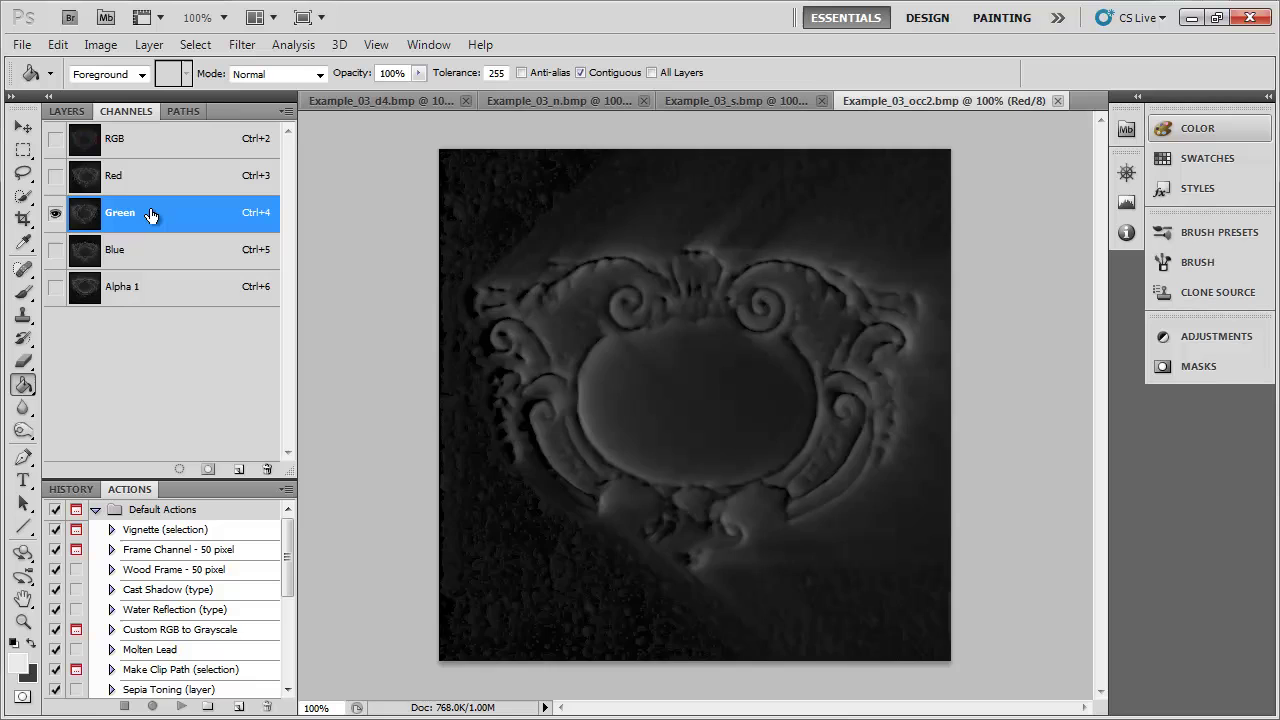
click(158, 259)
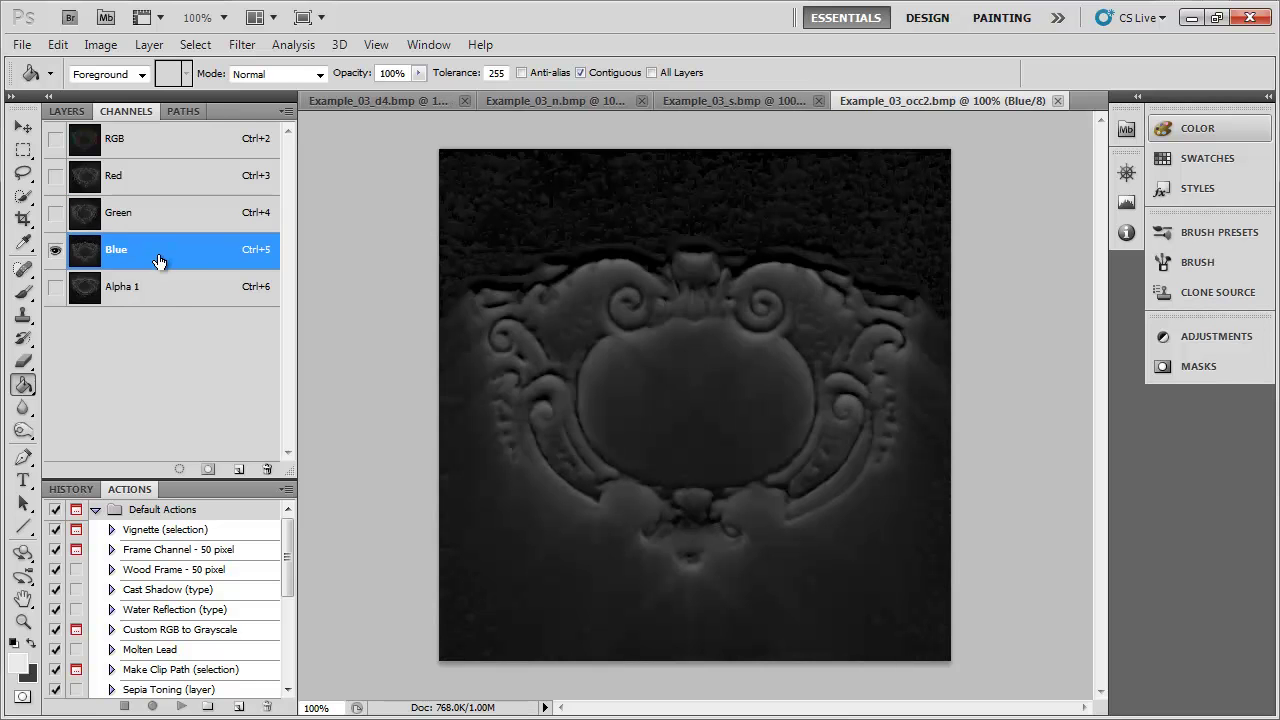
click(167, 290)
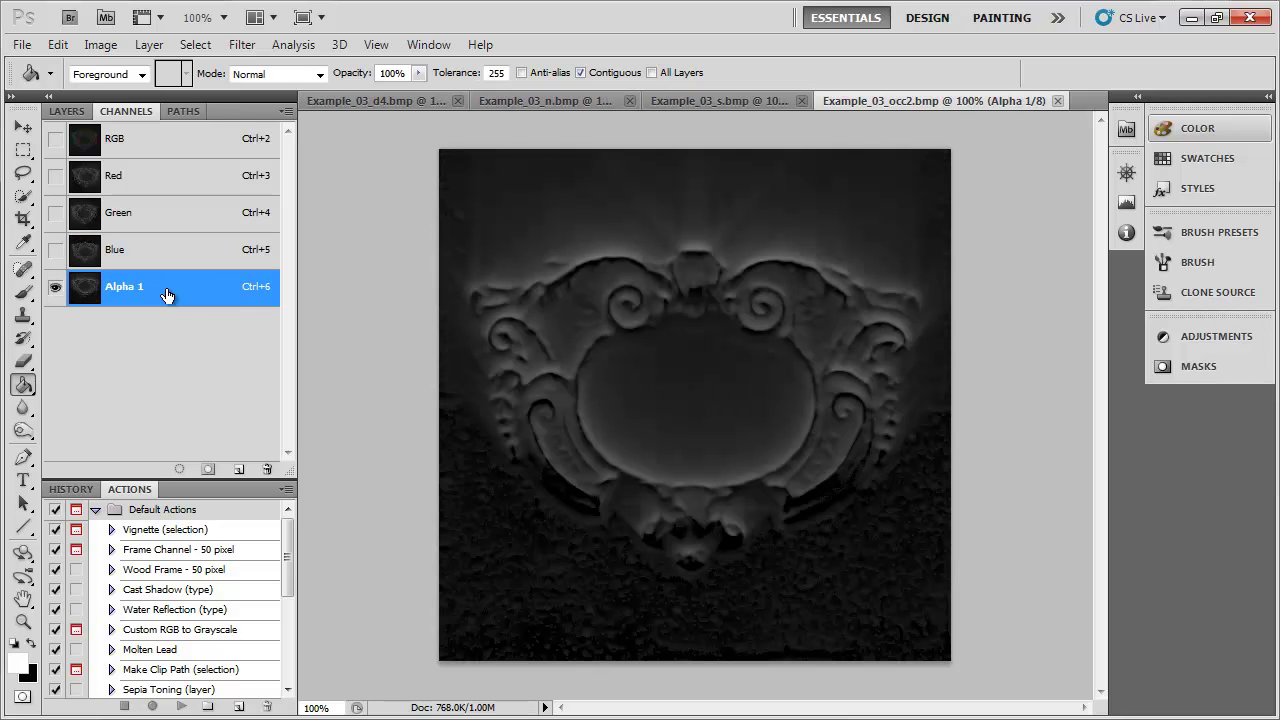
click(137, 142)
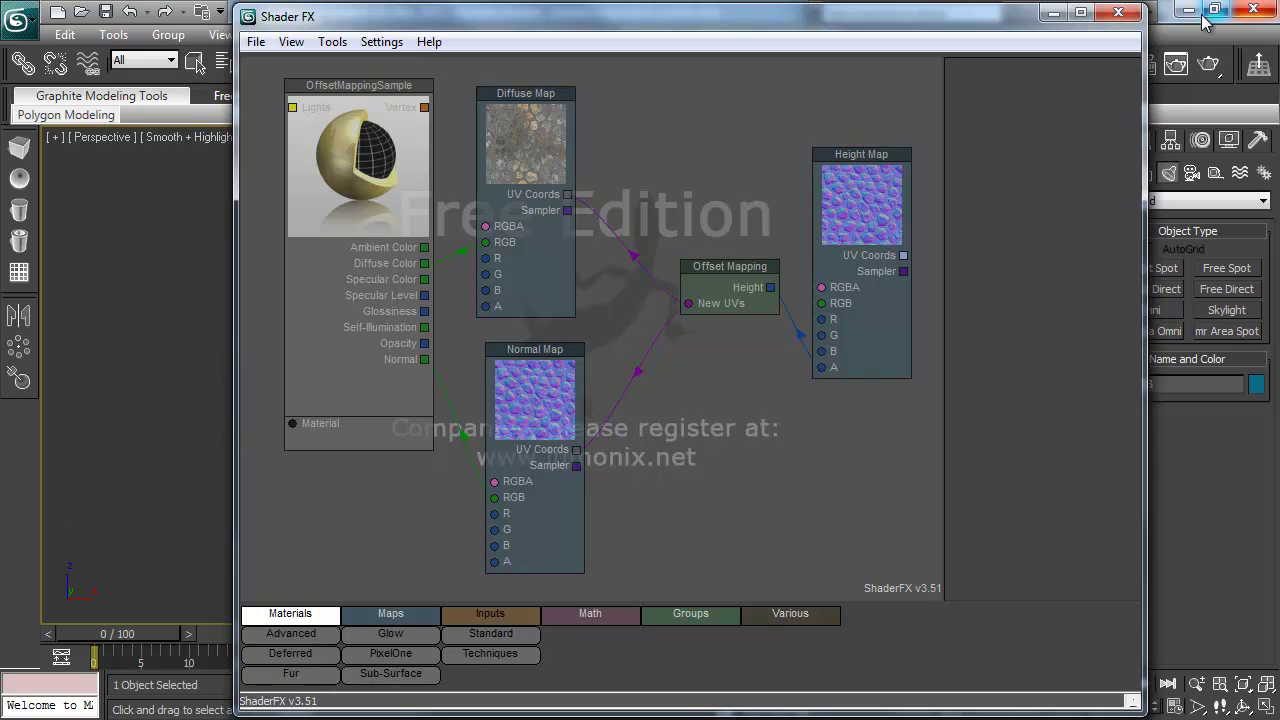
Switch back to 3ds Max, close the Shader FX window and bring the left carved panel into close view
click(1139, 14)
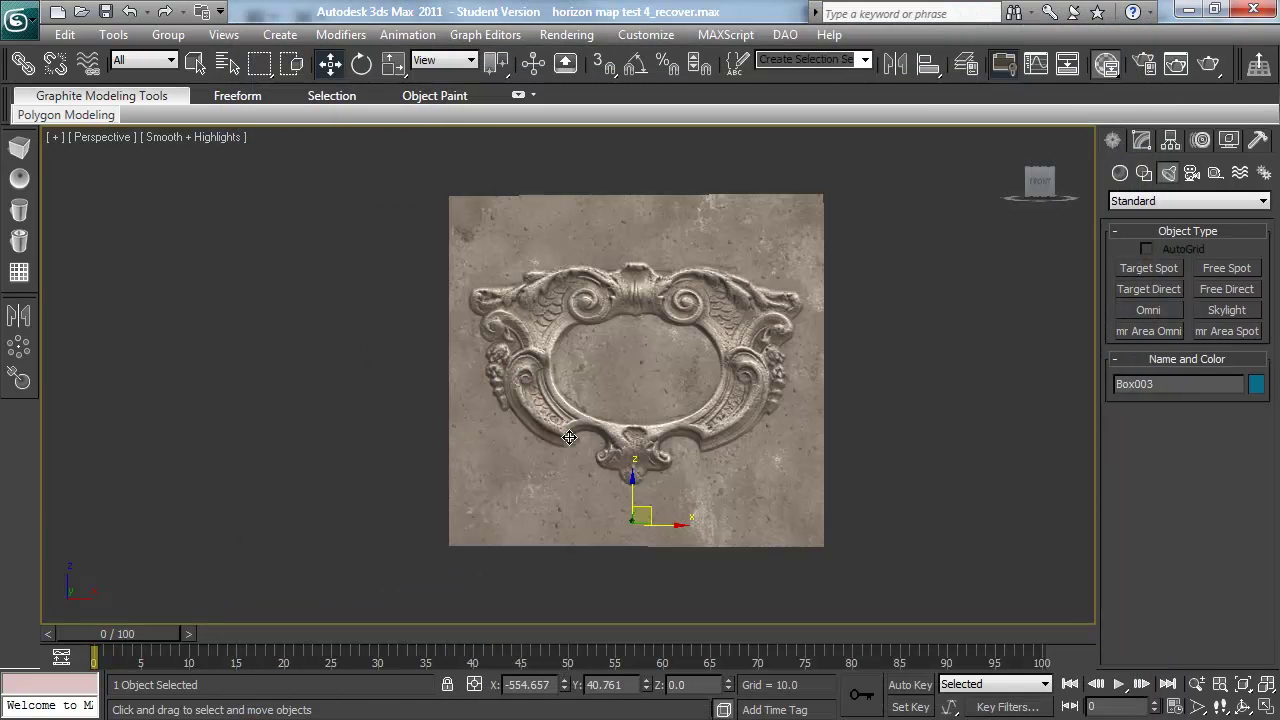
middle_drag(568, 438, 598, 444)
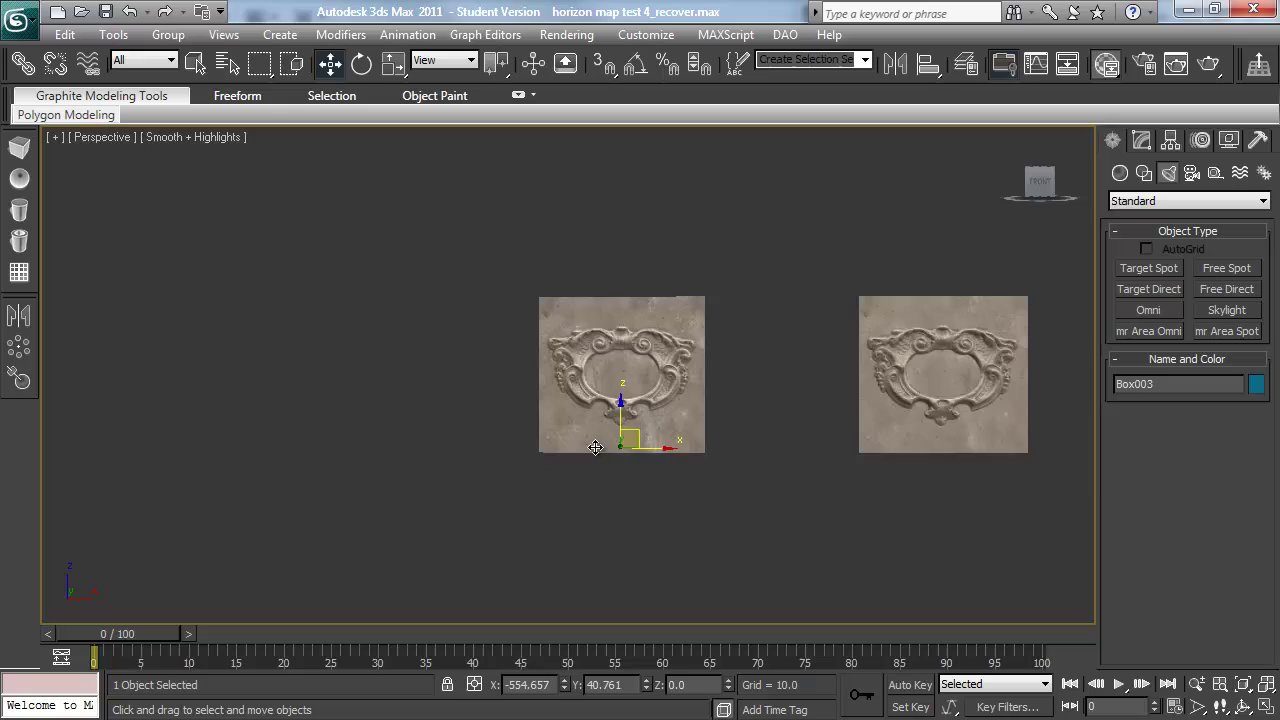
middle_drag(619, 460, 560, 507)
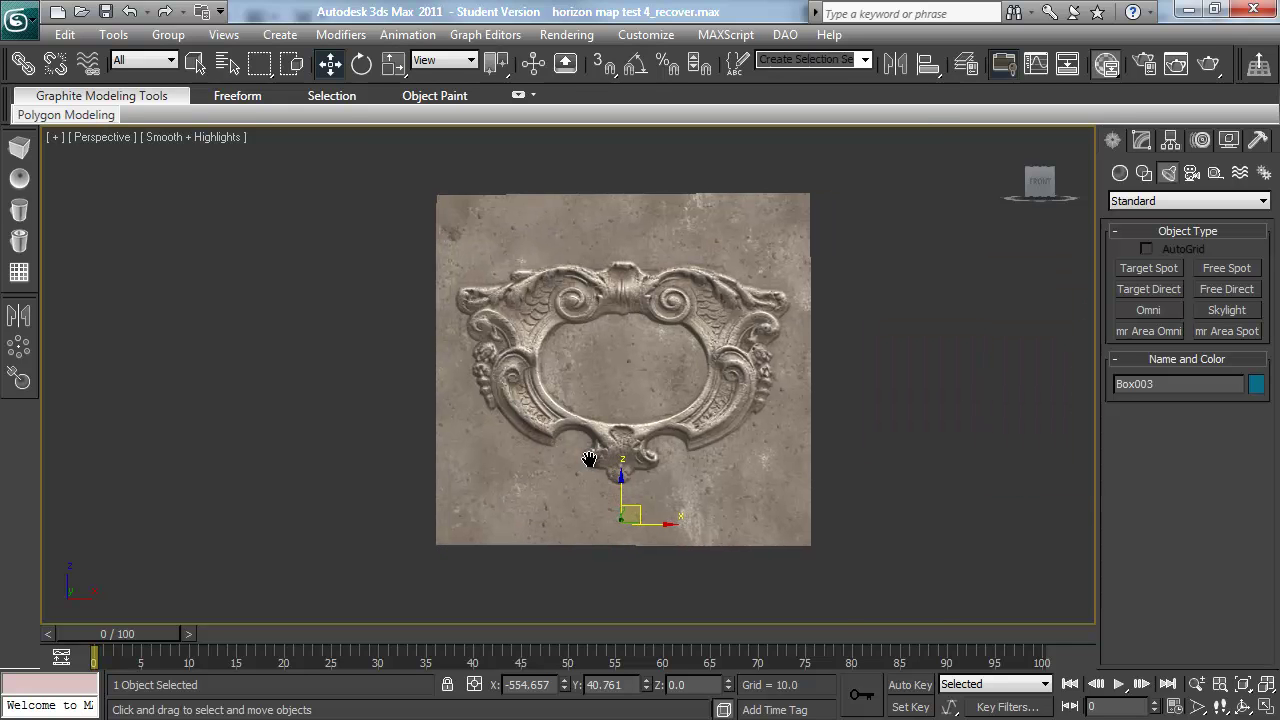
scroll(589, 458, up, 3)
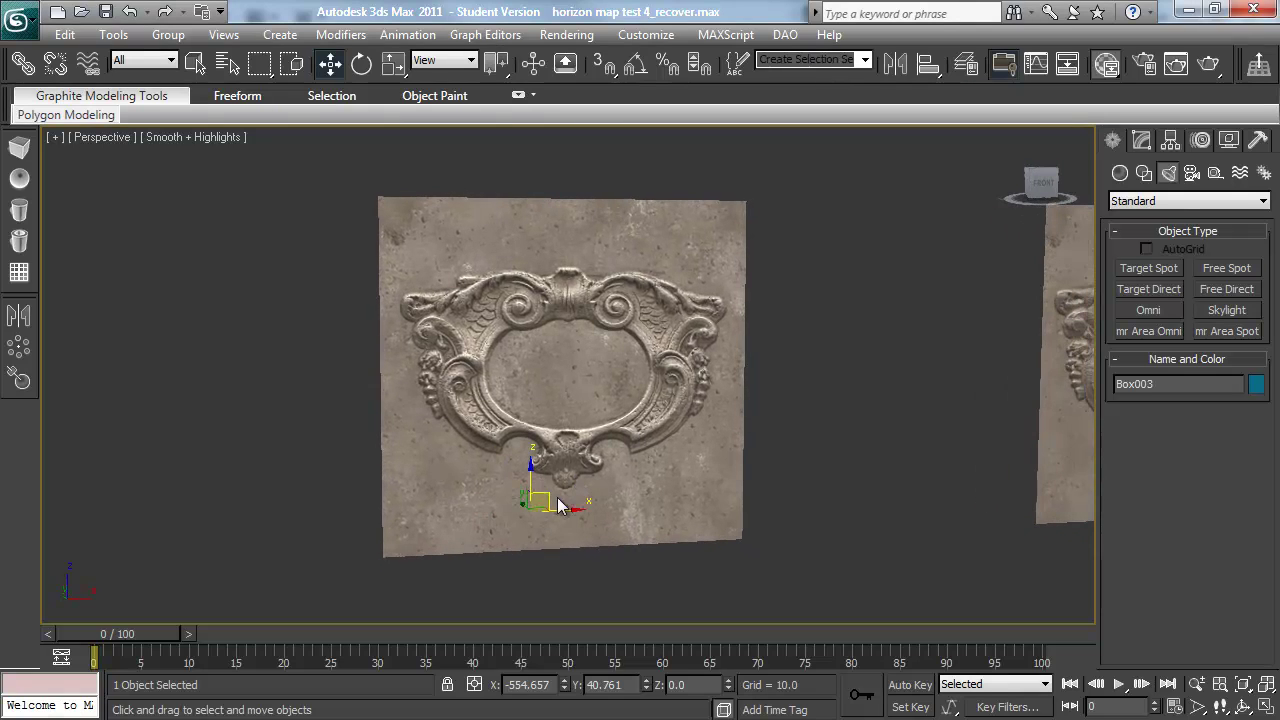
Create an Omni light and place it in front of the left panel's lower right corner, about X -521.9, Y -31.2, Z 16.8
click(1140, 310)
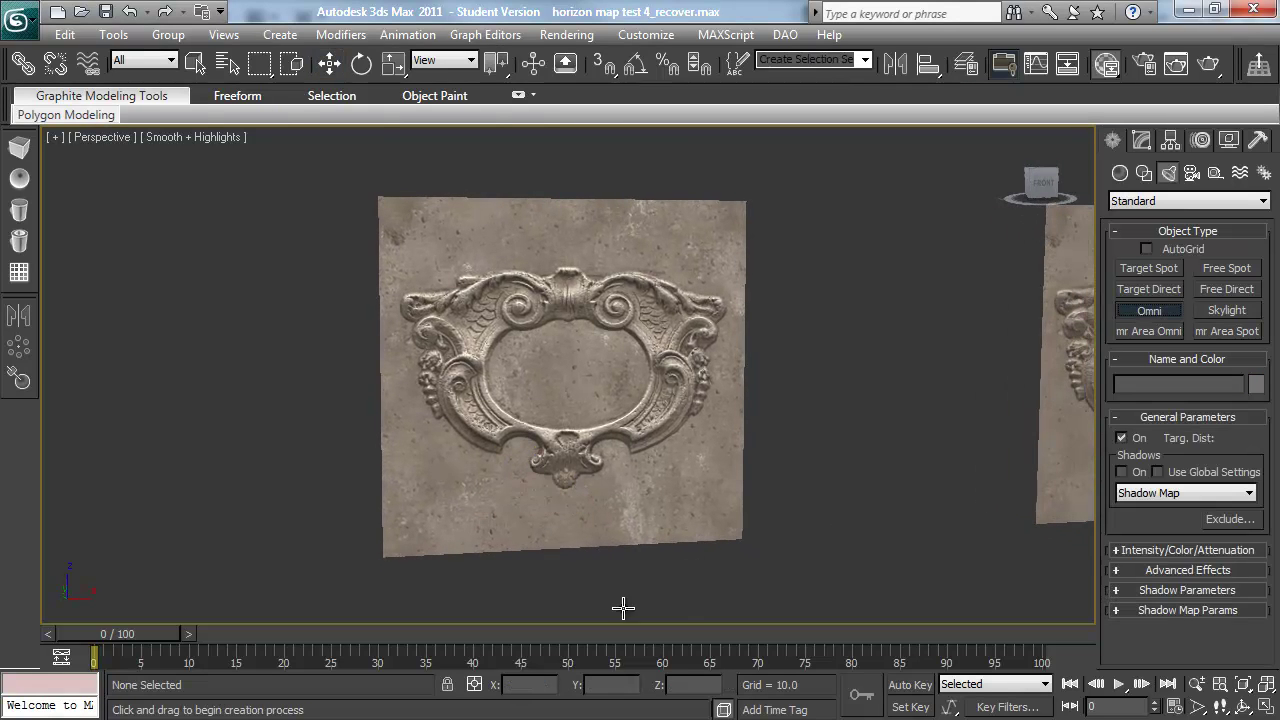
click(706, 575)
key(w)
drag(706, 575, 765, 488)
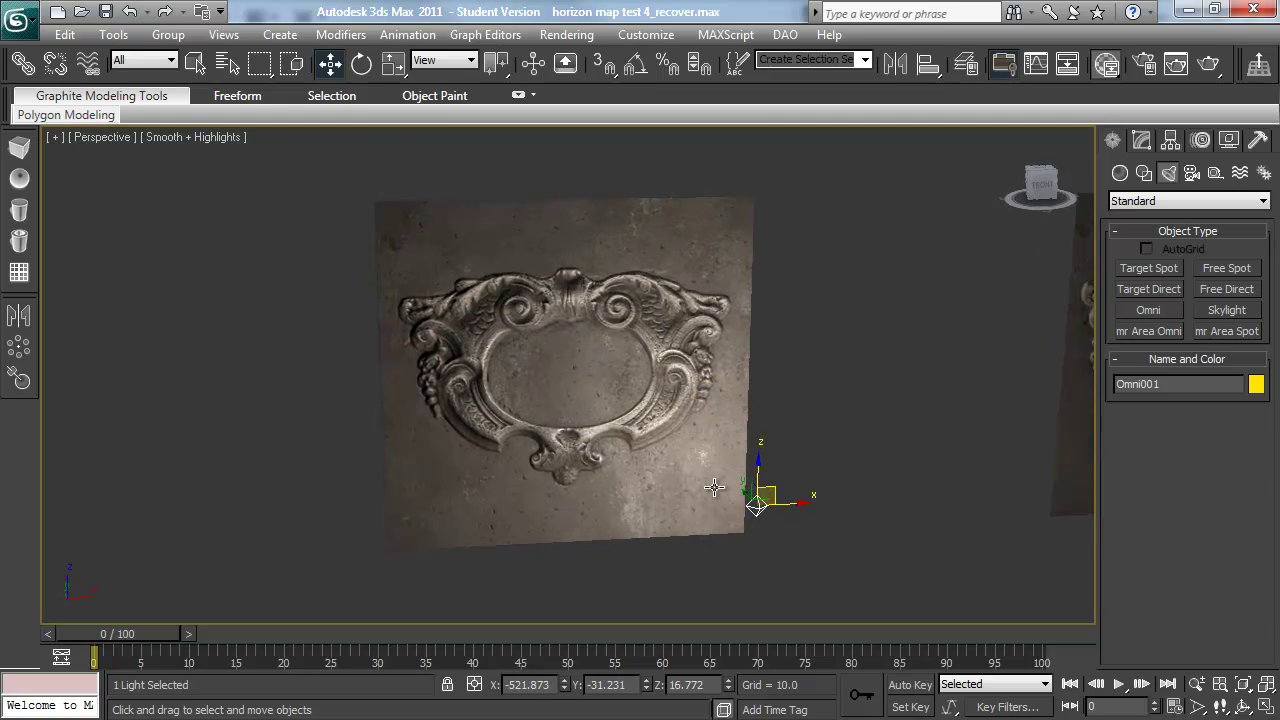
Move the Omni light closer to the left panel and raise it, to about X -521.5, Y -9.6, Z 36.2
alt+middle_drag(529, 452, 511, 258)
scroll(534, 485, up, 3)
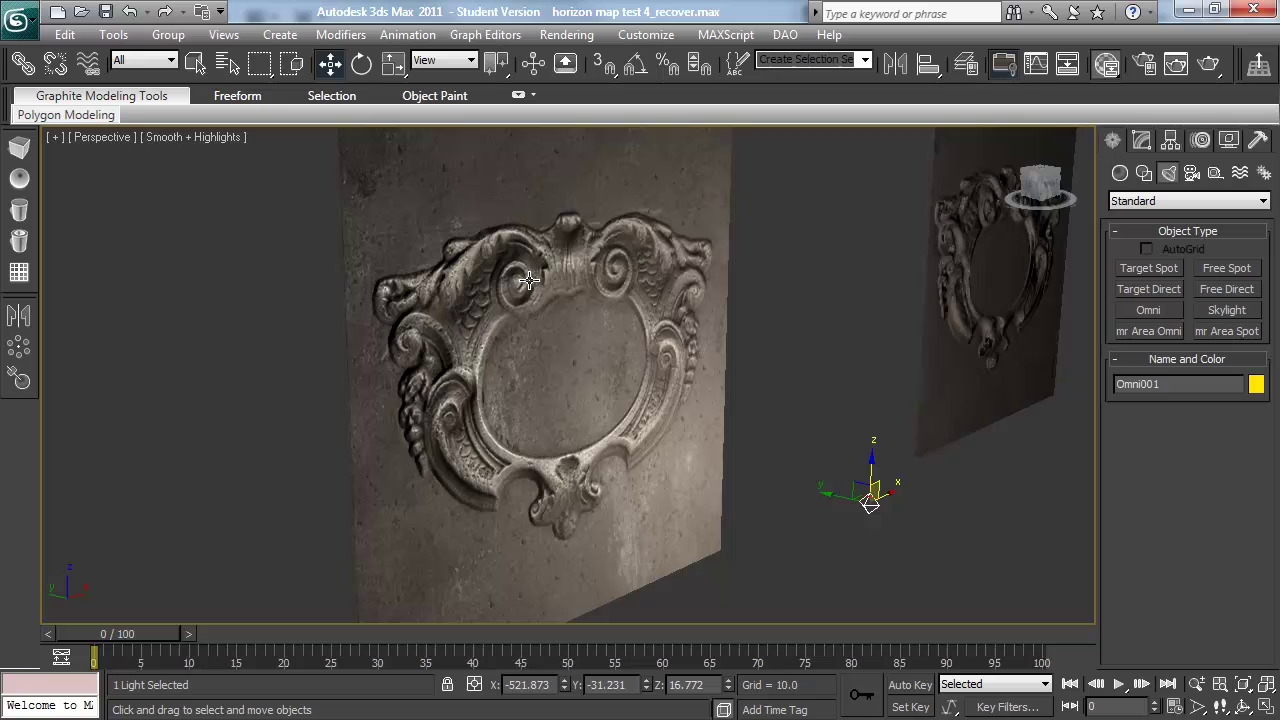
key(alt)
key(alt)
alt+middle_drag(554, 320, 742, 488)
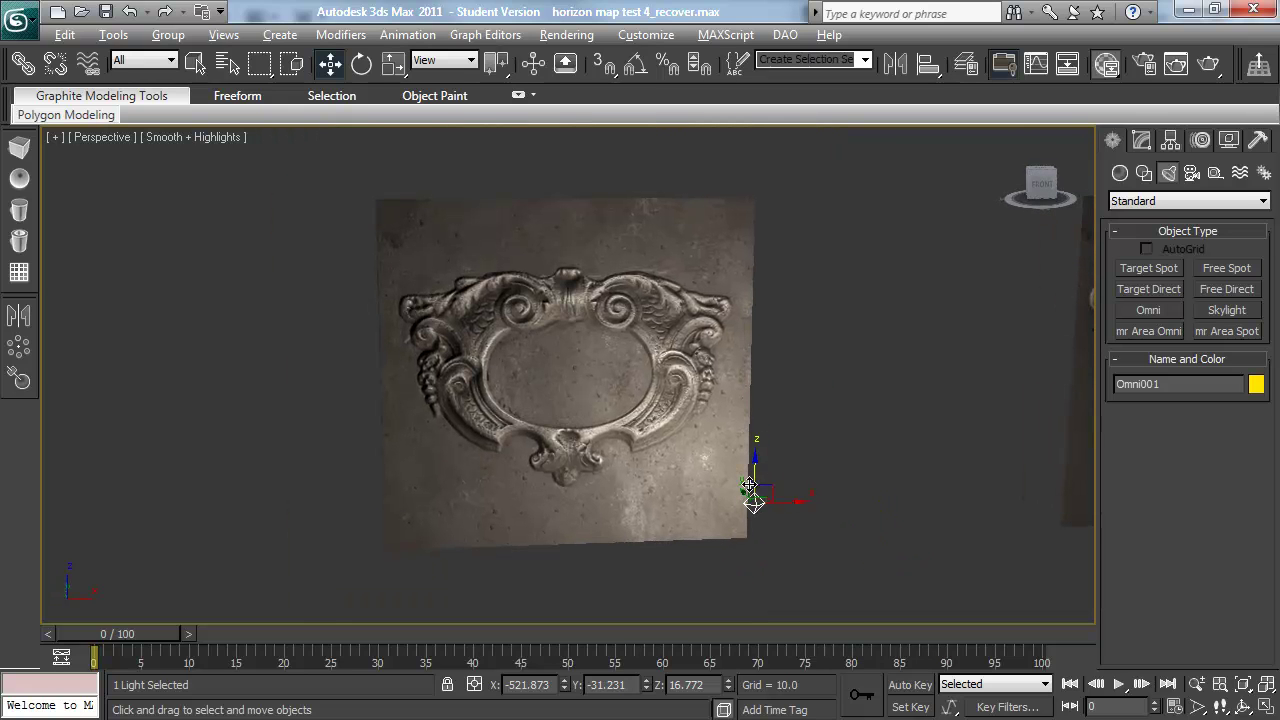
alt+middle_drag(742, 488, 737, 463)
drag(738, 455, 669, 426)
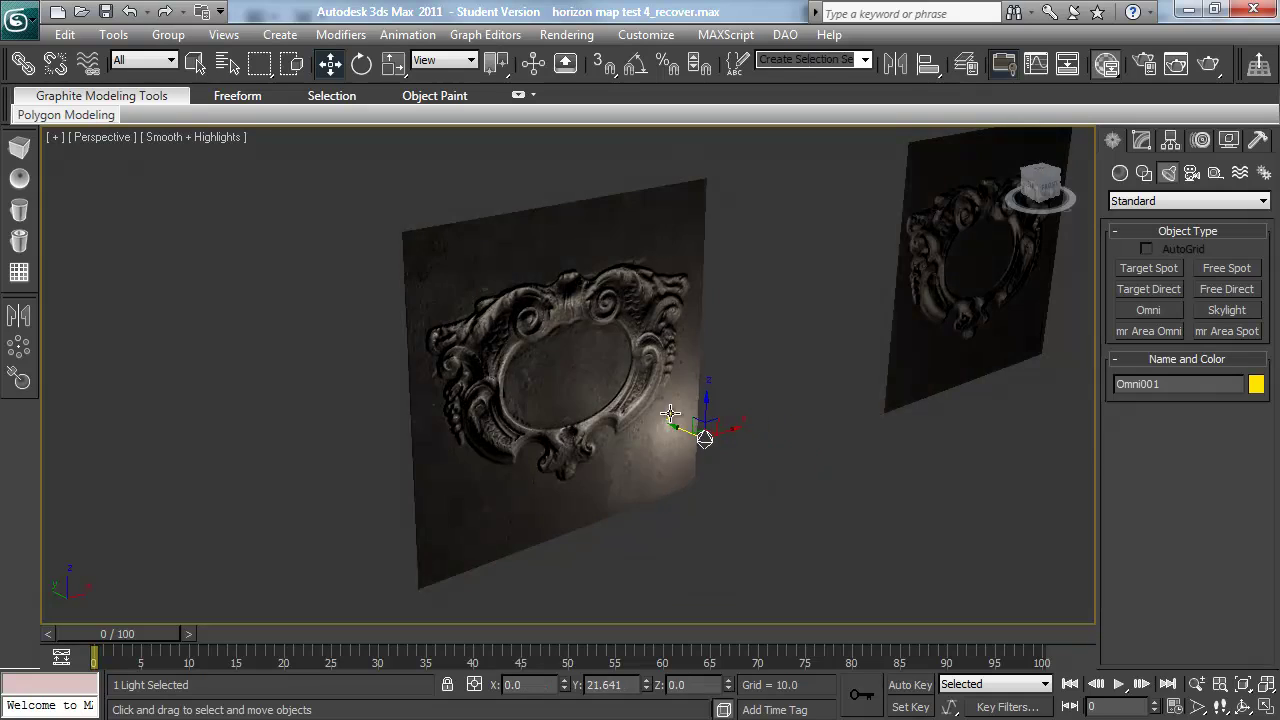
alt+middle_drag(669, 426, 756, 476)
drag(758, 478, 751, 367)
Shift the Omni light back and forth along X beside the left panel, leaving it at about X -518.9
alt+middle_drag(651, 436, 653, 492)
scroll(716, 480, up, 3)
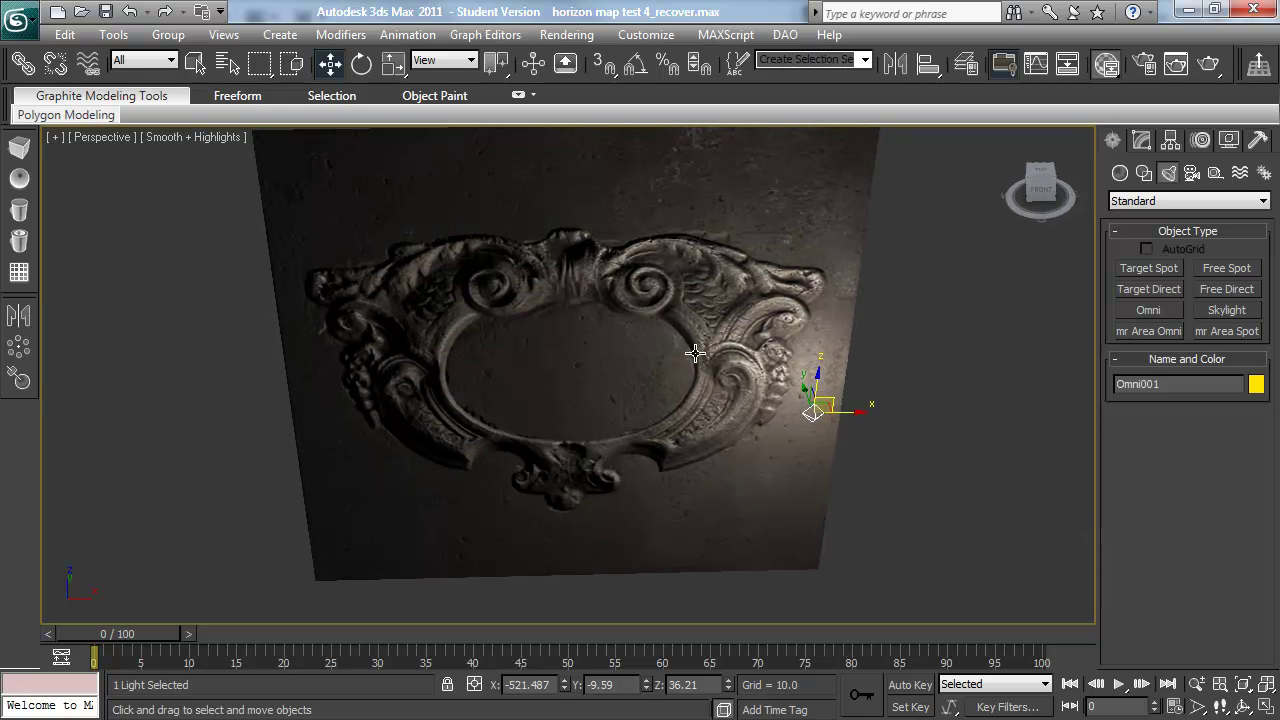
alt+middle_drag(695, 393, 708, 385)
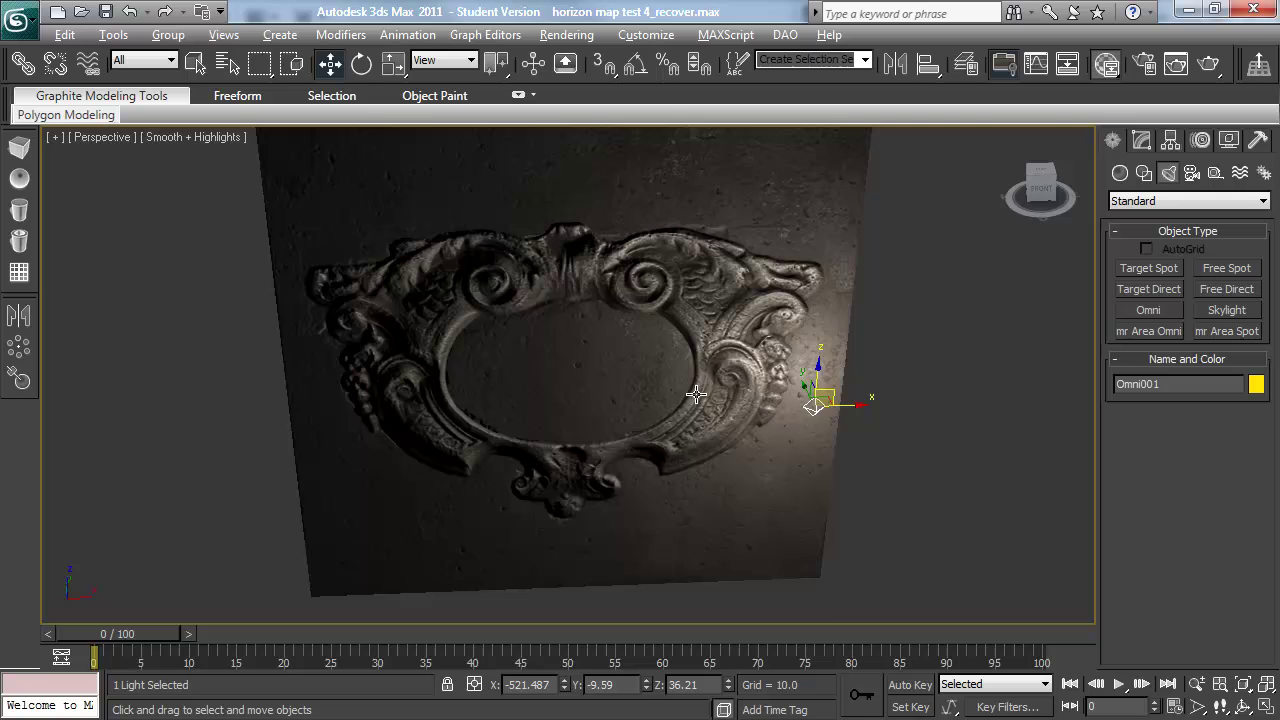
alt+middle_drag(698, 396, 692, 358)
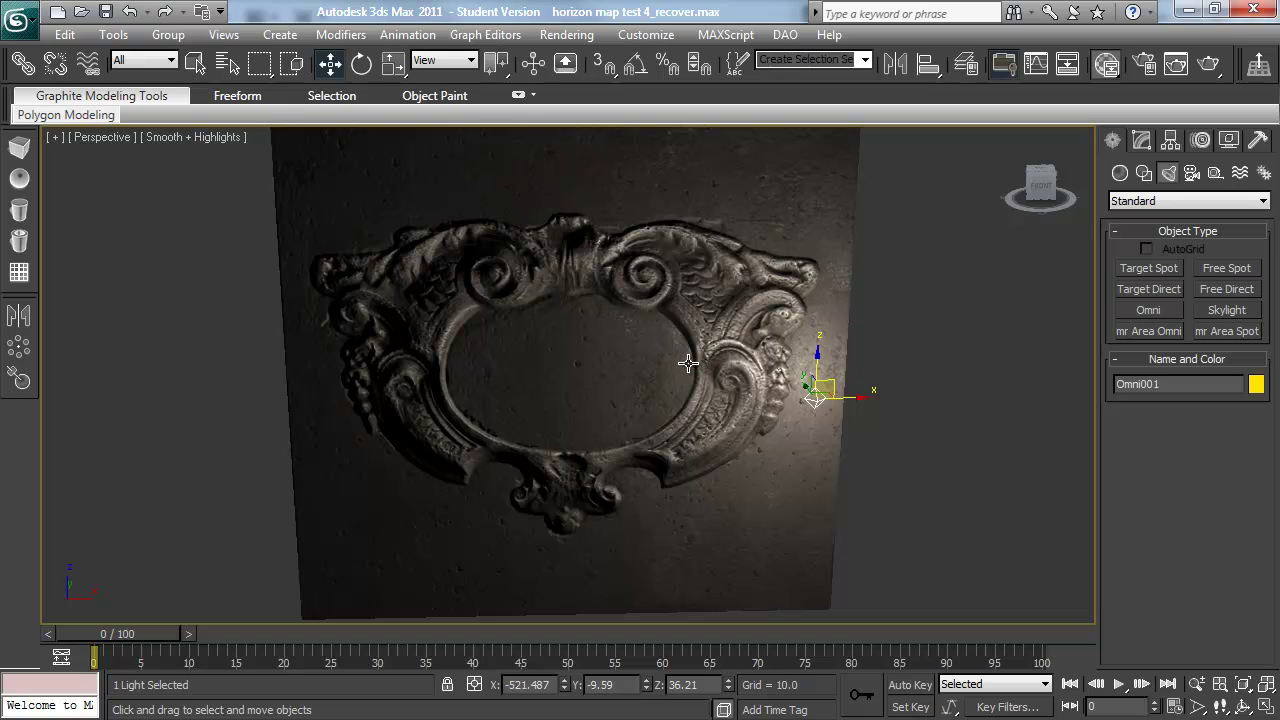
mouse_move(860, 396)
mouse_down()
mouse_move(1010, 394)
mouse_move(845, 385)
mouse_up()
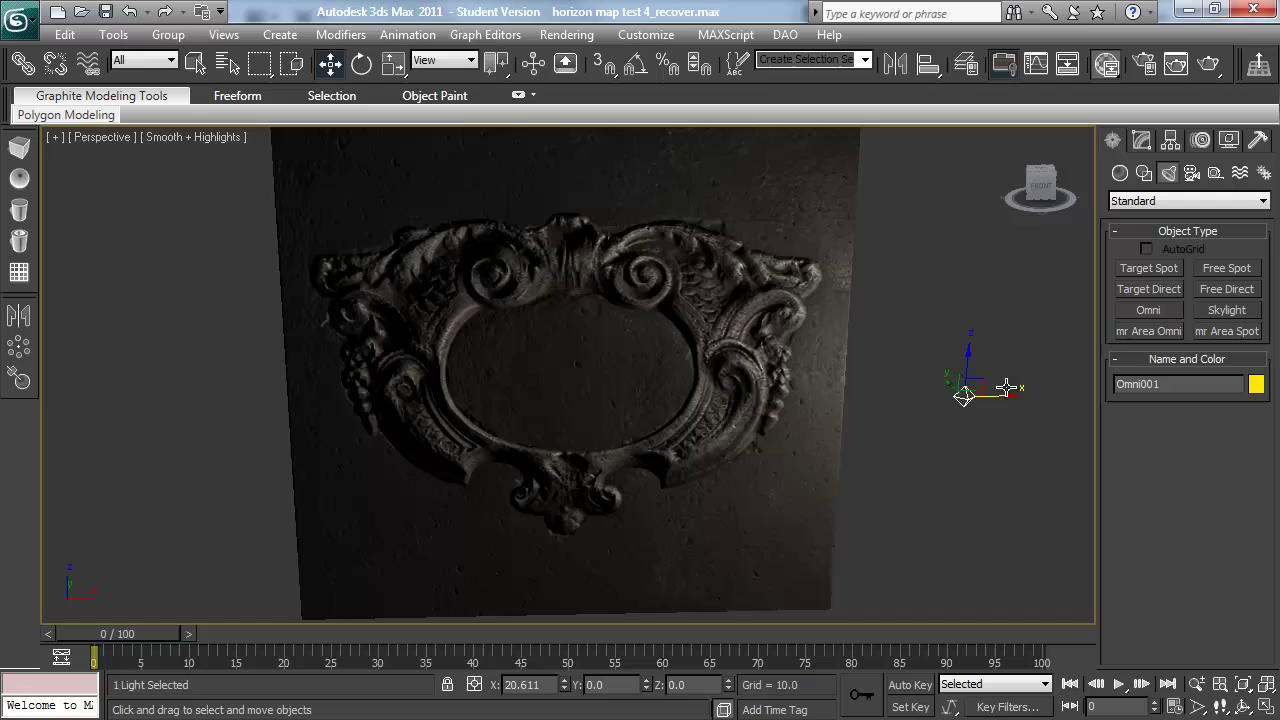
drag(1006, 388, 869, 391)
alt+middle_drag(804, 409, 797, 428)
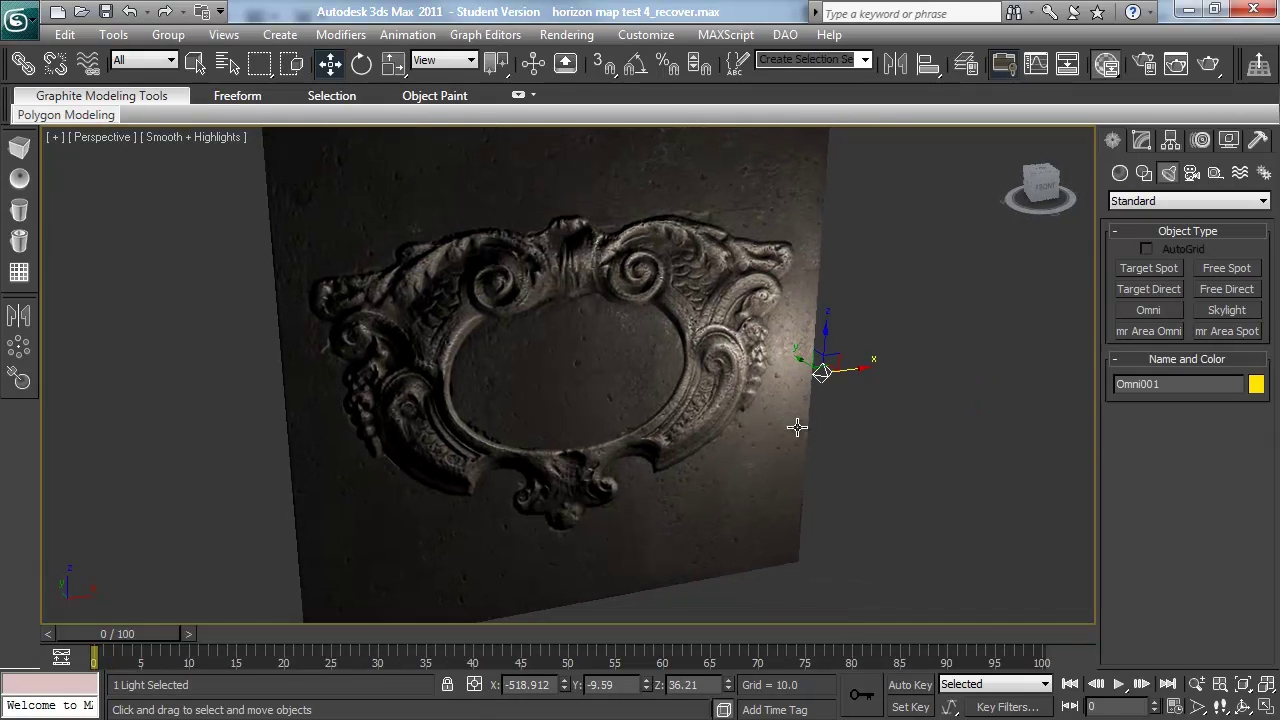
Inspect the relief shadows on the left panel, then delete the Omni light beside it
mouse_move(630, 298)
alt+middle_down()
mouse_move(669, 363)
mouse_move(652, 303)
alt+middle_up()
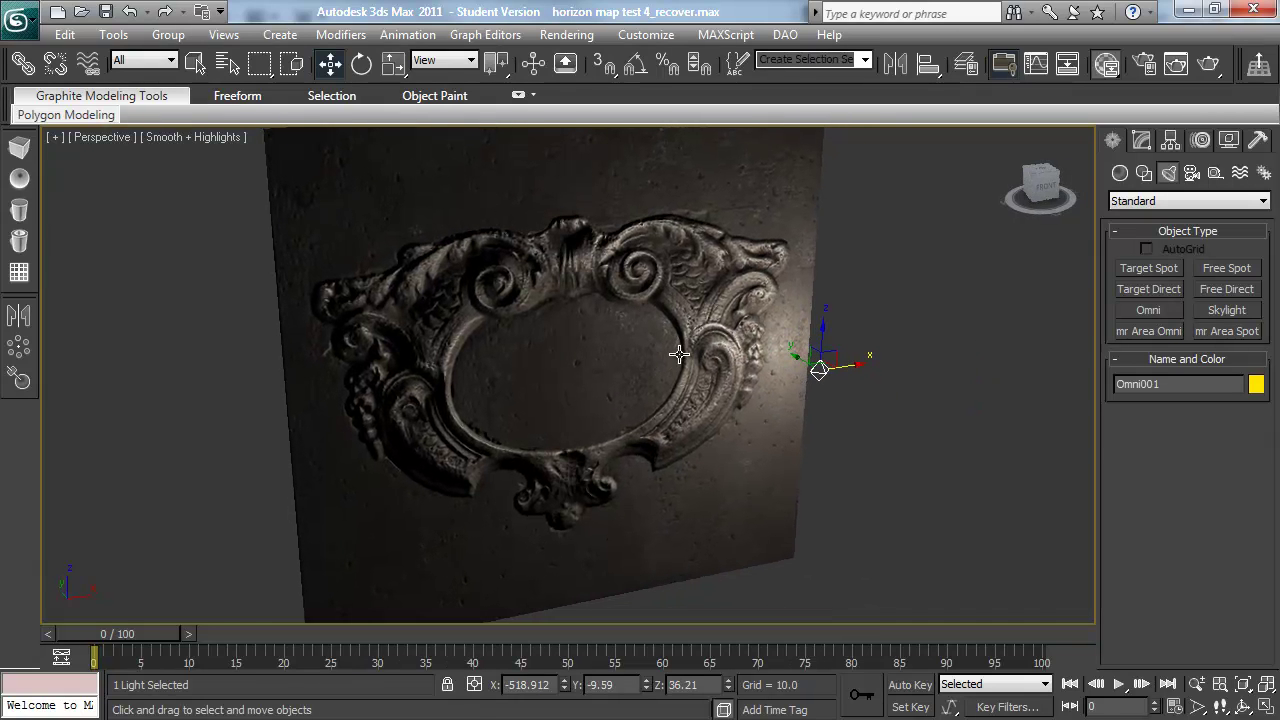
alt+middle_drag(672, 393, 694, 363)
alt+middle_drag(783, 376, 778, 398)
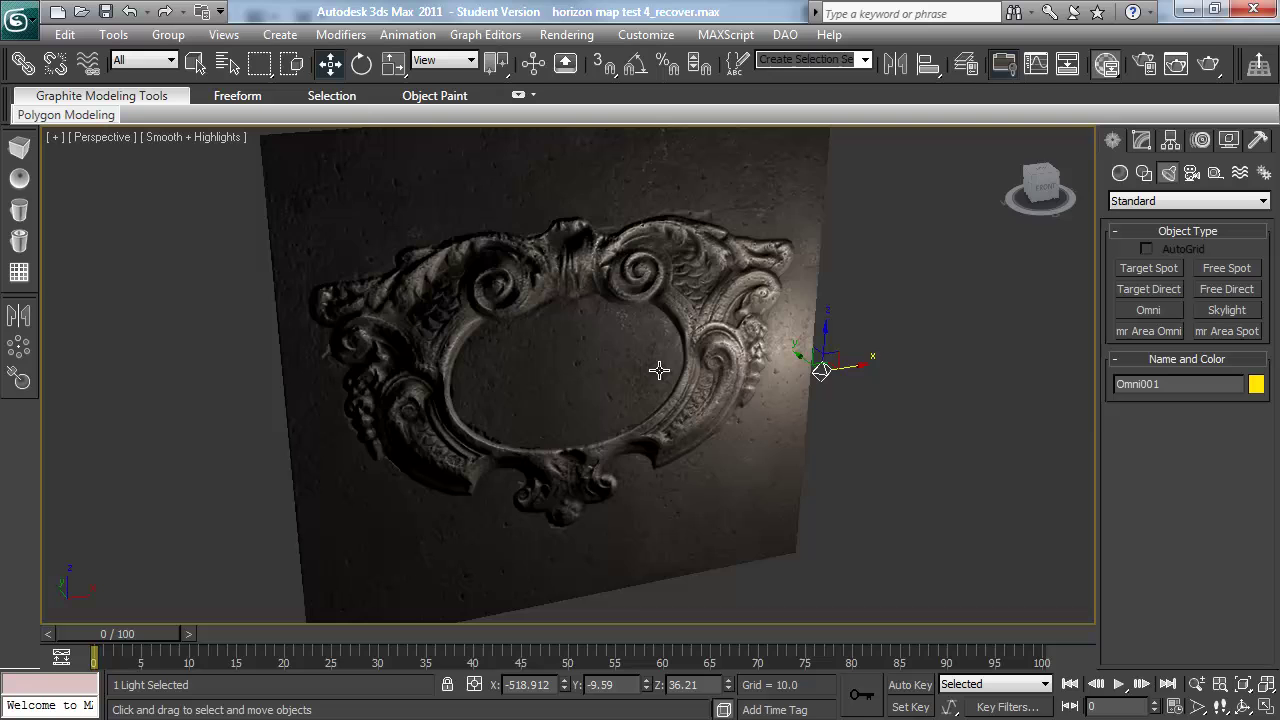
scroll(724, 383, down, 3)
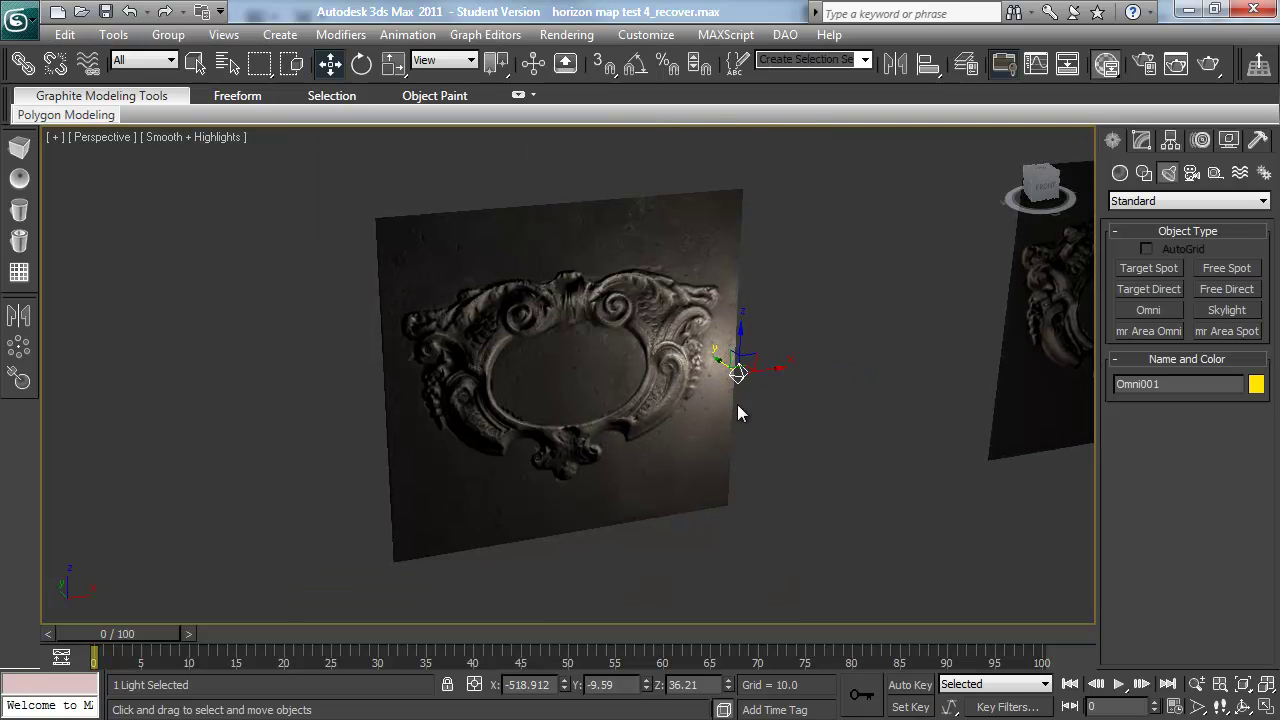
alt+middle_drag(749, 423, 737, 406)
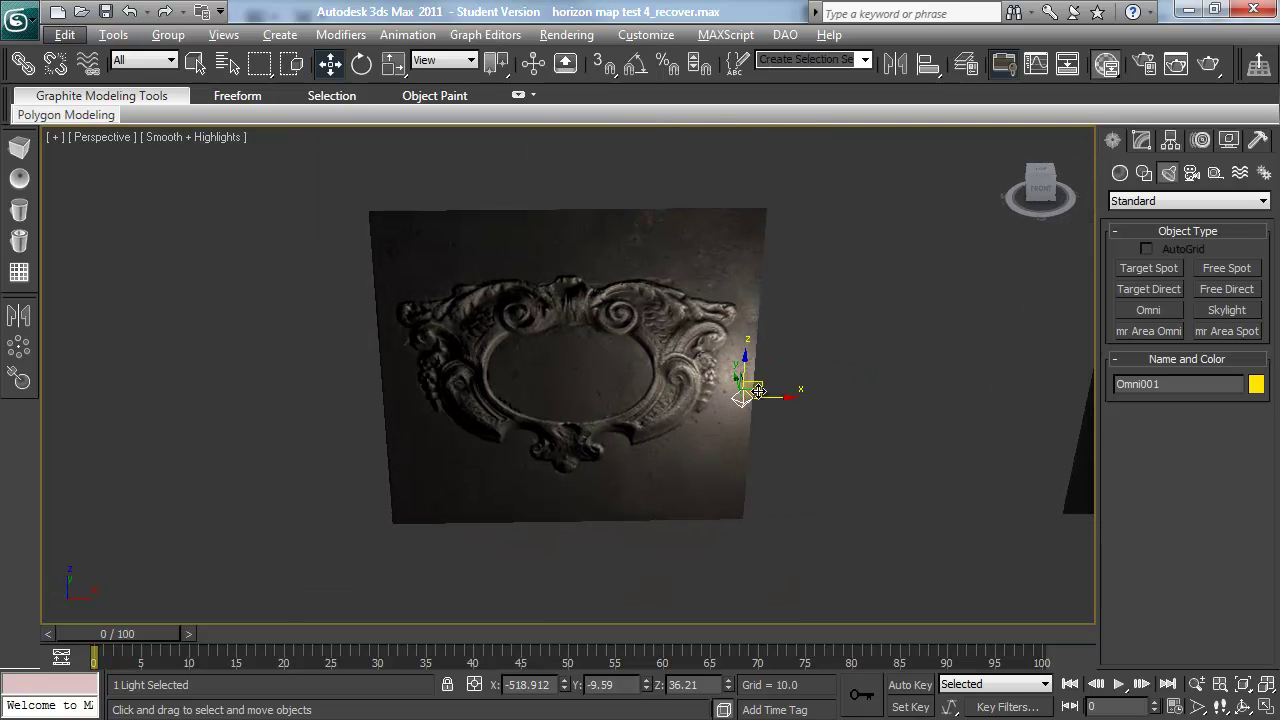
drag(753, 393, 760, 503)
key(Delete)
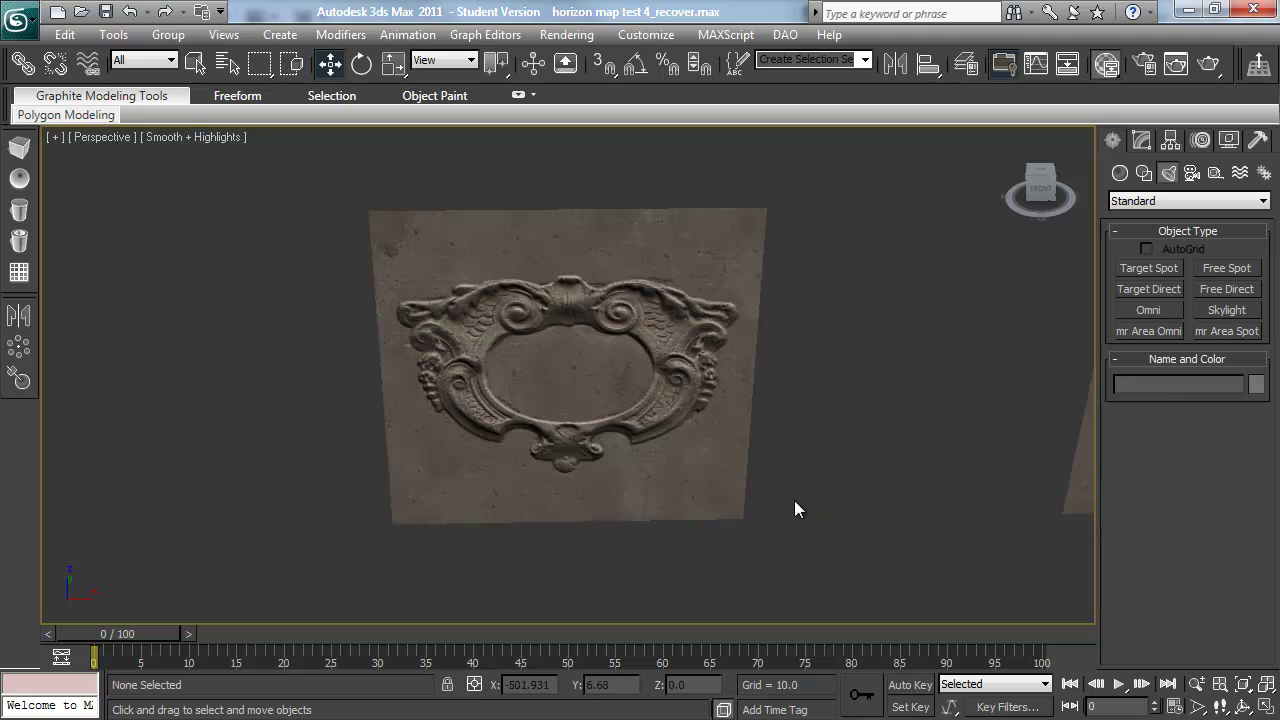
Select the right carved panel and examine its relief close up from an oblique angle
alt+middle_drag(794, 500, 749, 452)
middle_drag(877, 480, 680, 477)
click(920, 449)
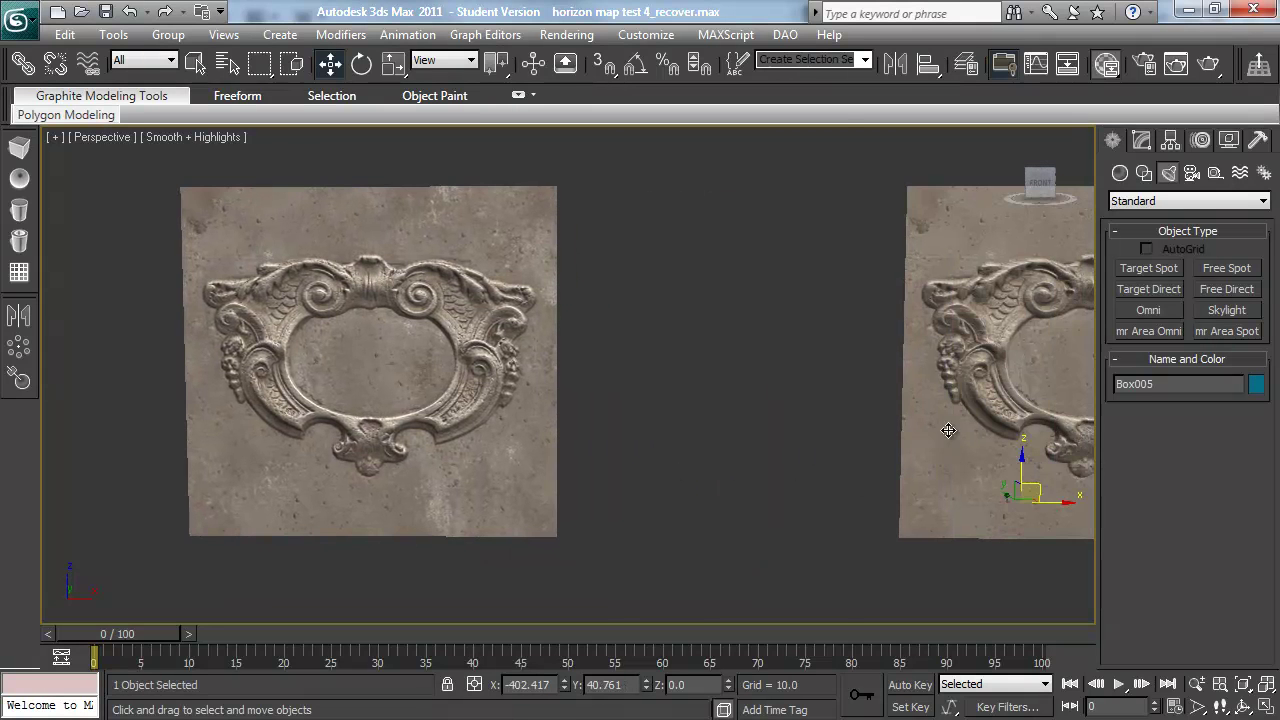
key(z)
key(alt)
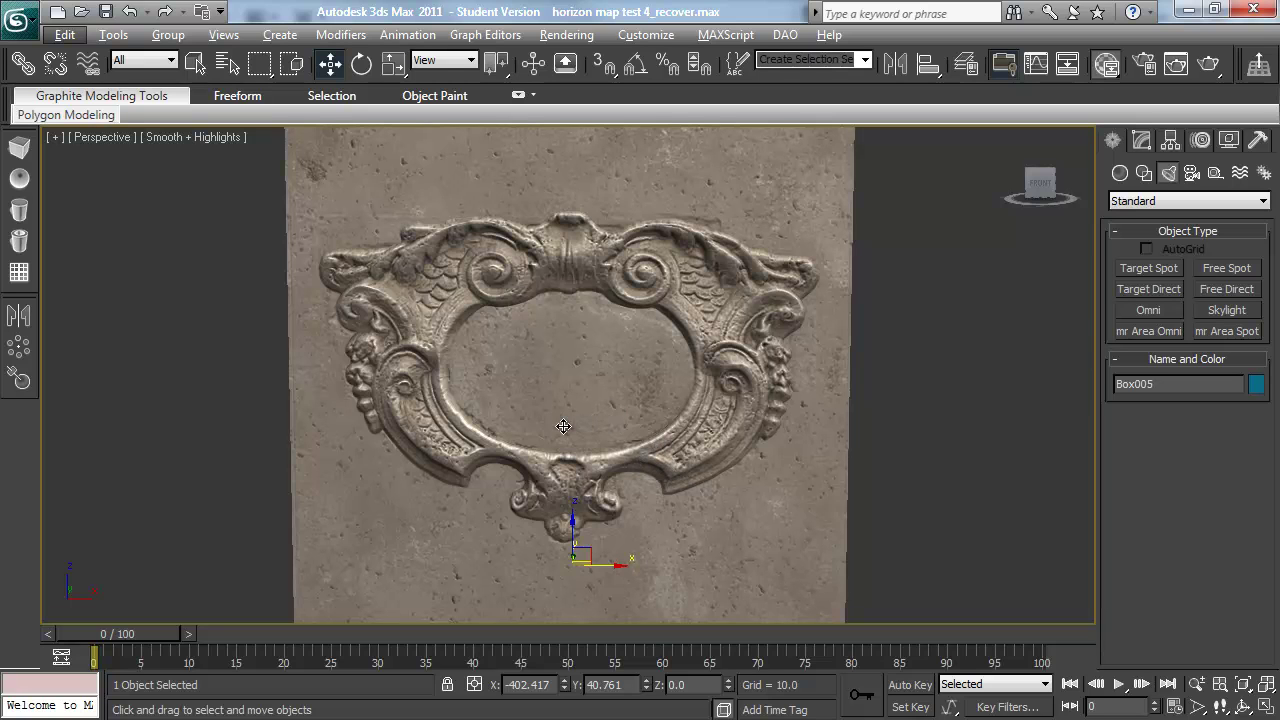
key(alt)
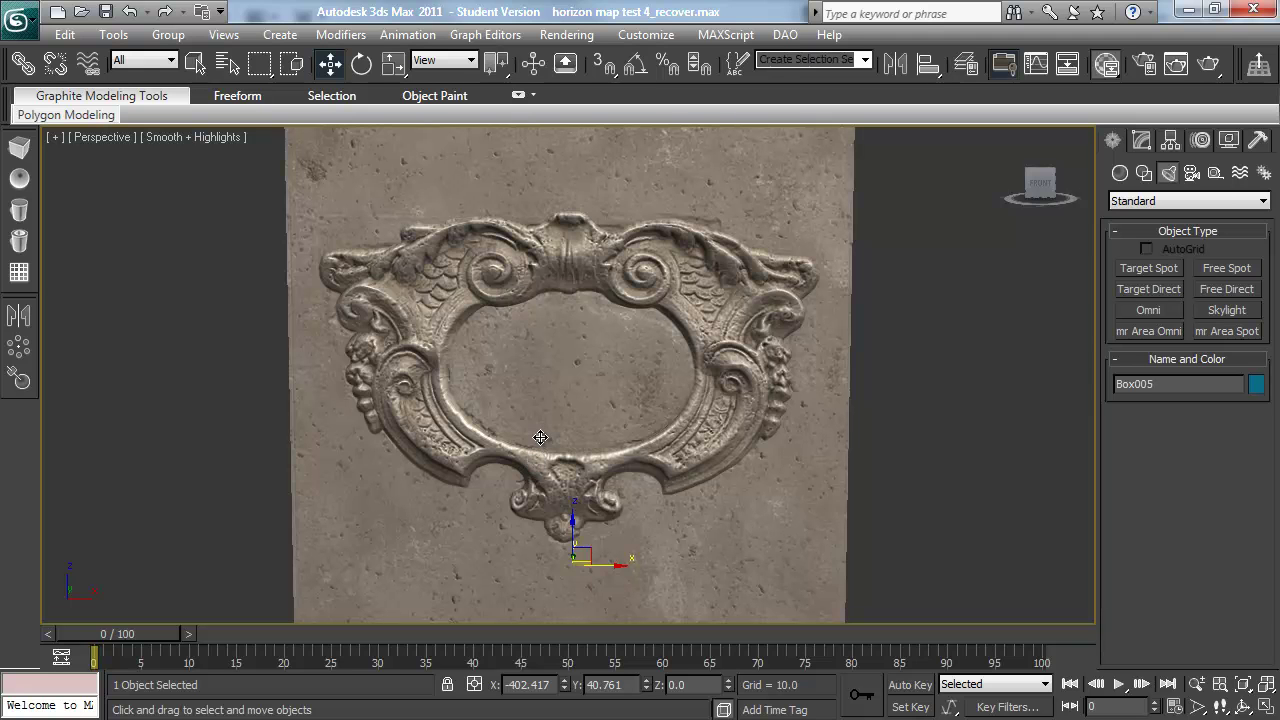
mouse_move(540, 437)
alt+middle_down()
mouse_move(579, 428)
mouse_move(569, 397)
mouse_move(491, 399)
mouse_move(564, 462)
mouse_move(612, 440)
mouse_move(586, 320)
mouse_move(534, 400)
mouse_move(529, 424)
mouse_move(546, 428)
mouse_move(514, 423)
mouse_move(522, 434)
mouse_move(495, 439)
alt+middle_up()
scroll(509, 426, up, 2)
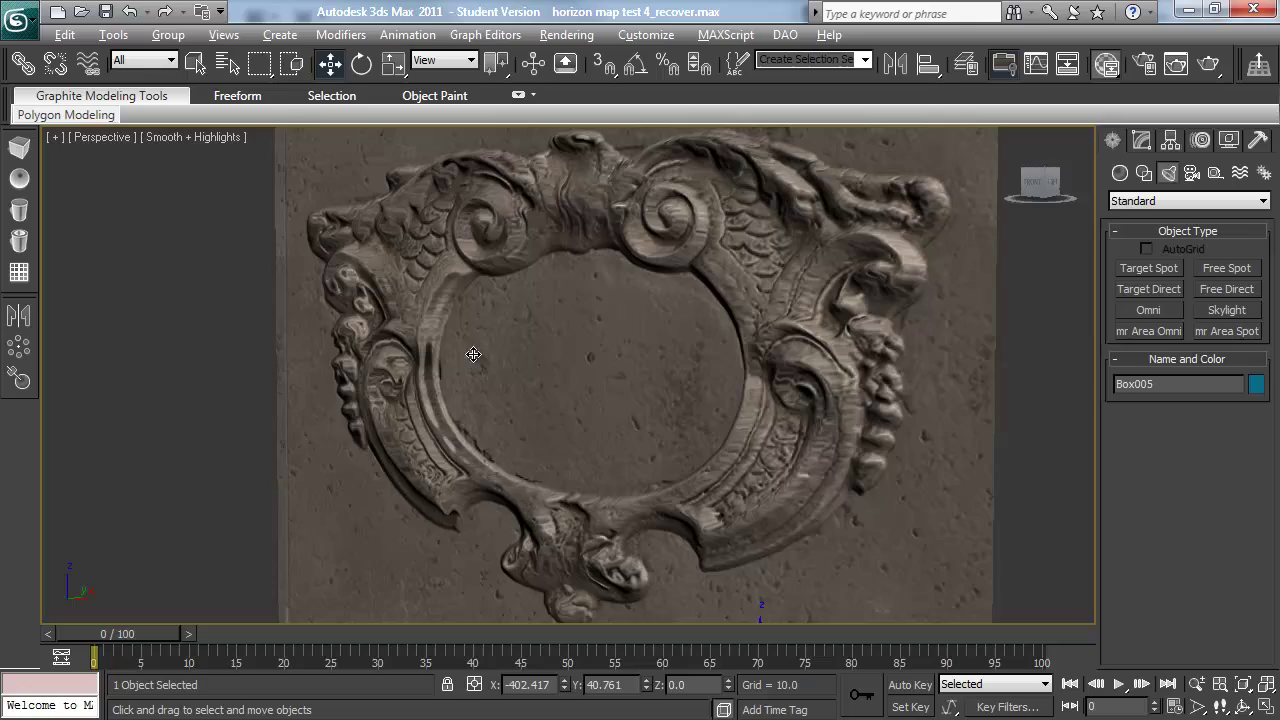
Examine the selected carved panel's relief from the front and from above, and compare it with the neighbouring panels
alt+middle_drag(473, 361, 577, 343)
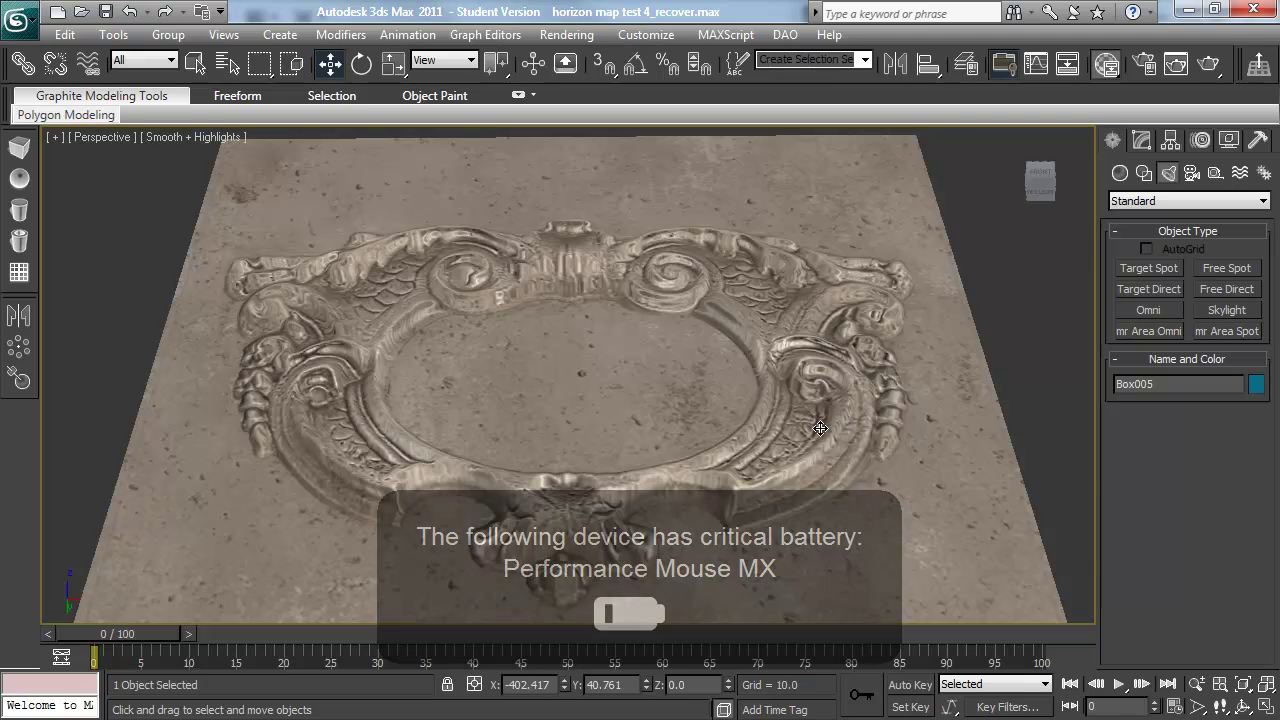
middle_drag(812, 423, 562, 417)
scroll(590, 405, down, 3)
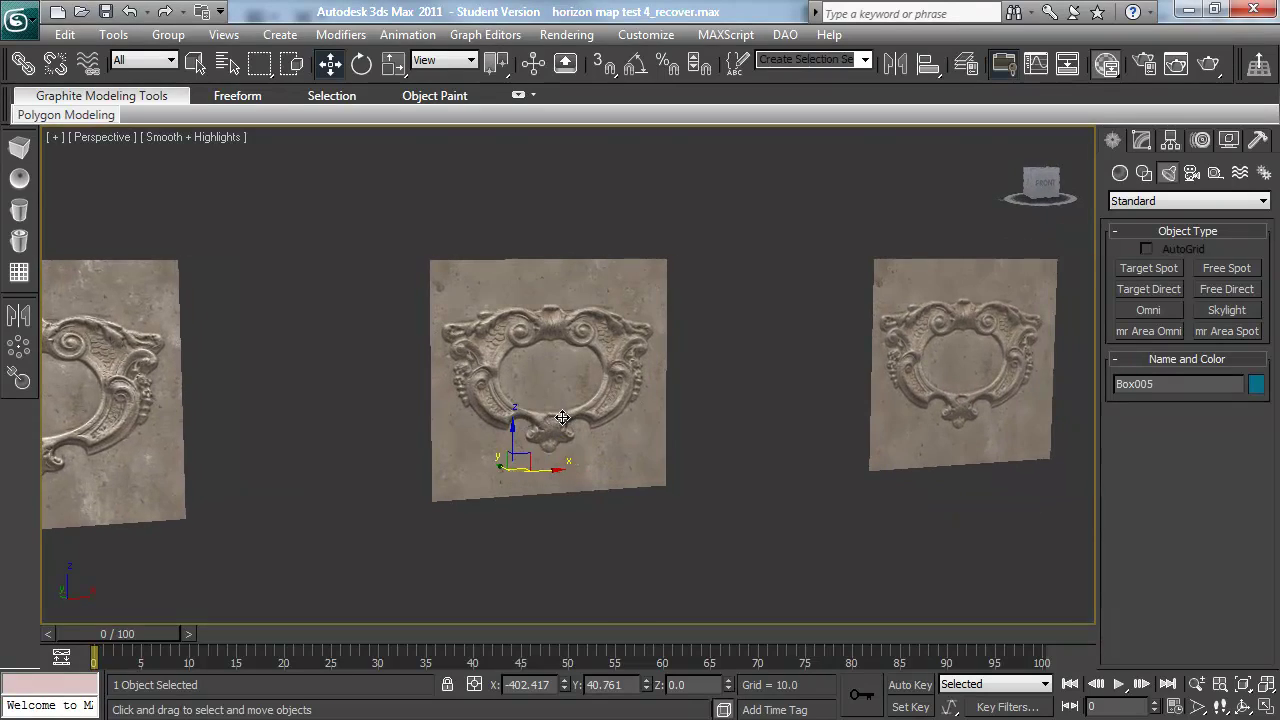
alt+middle_drag(589, 355, 610, 386)
scroll(586, 394, up, 3)
scroll(610, 386, down, 3)
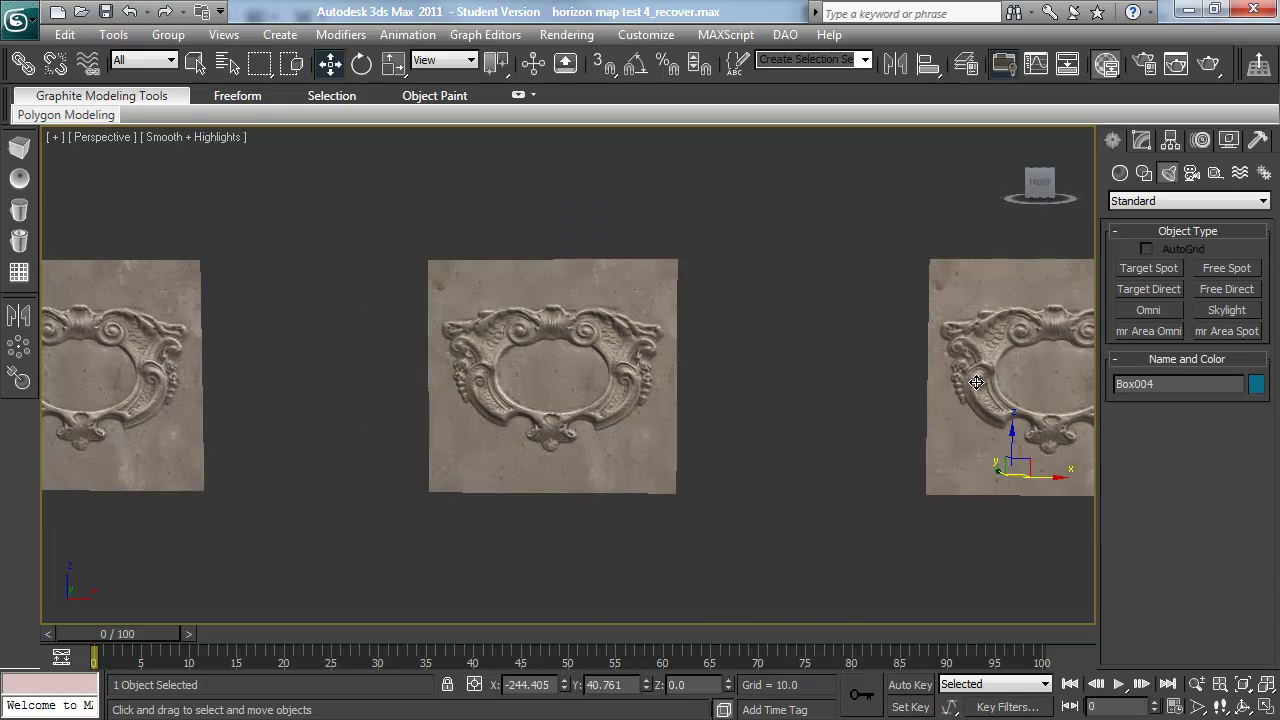
Focus on the next carved panel in the row and examine its scrollwork close up from grazing and frontal angles
key(z)
alt+middle_drag(474, 394, 528, 362)
scroll(471, 440, up, 3)
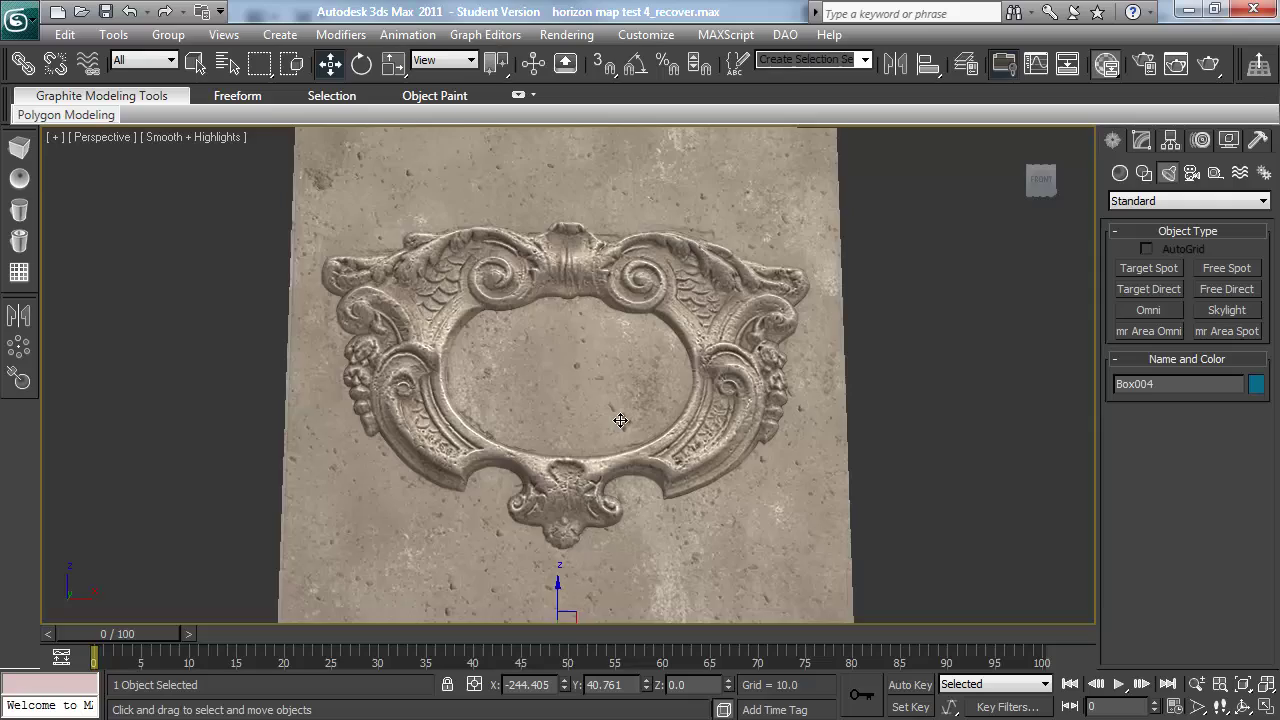
scroll(597, 423, up, 5)
alt+middle_drag(597, 423, 568, 364)
scroll(600, 383, up, 3)
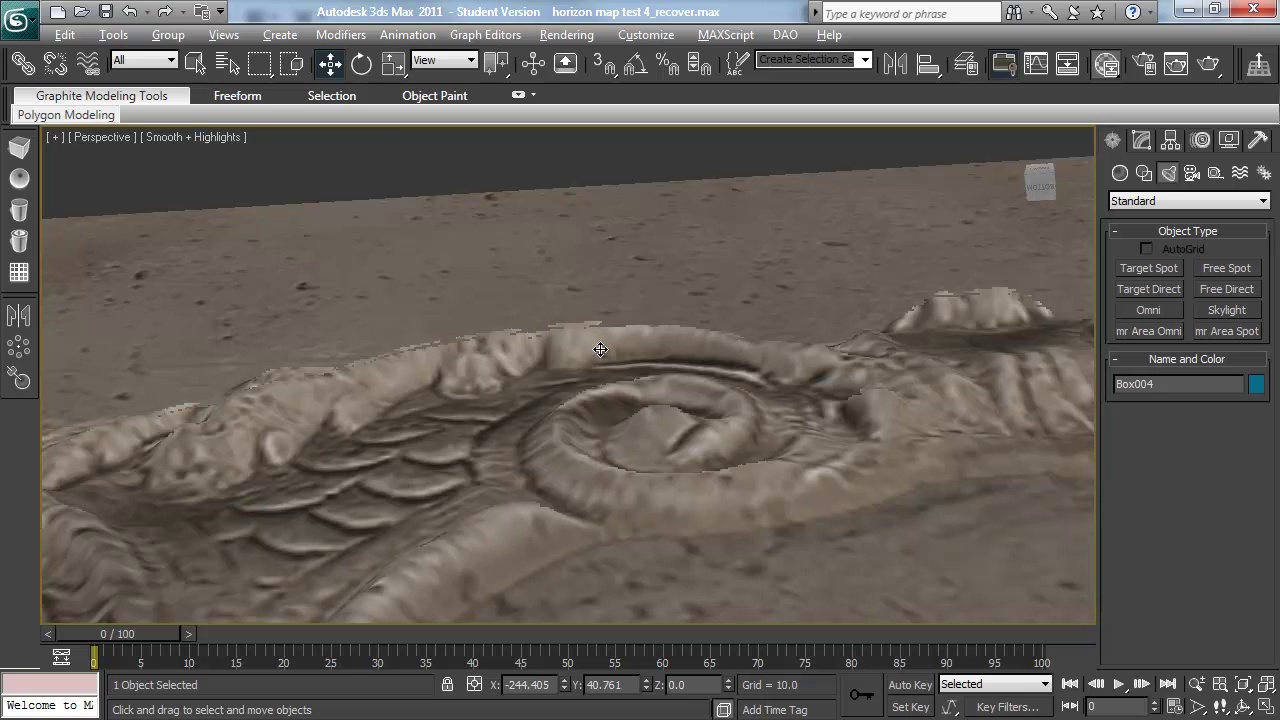
alt+middle_drag(600, 349, 607, 481)
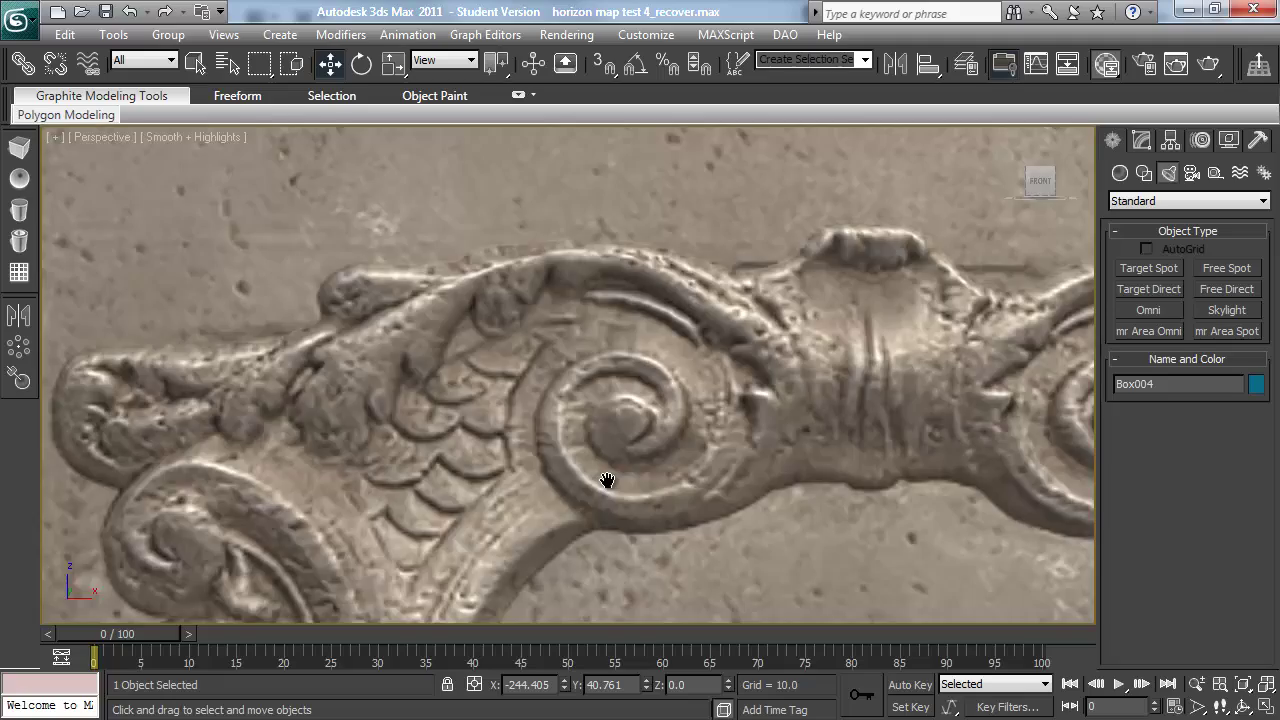
scroll(607, 481, down, 6)
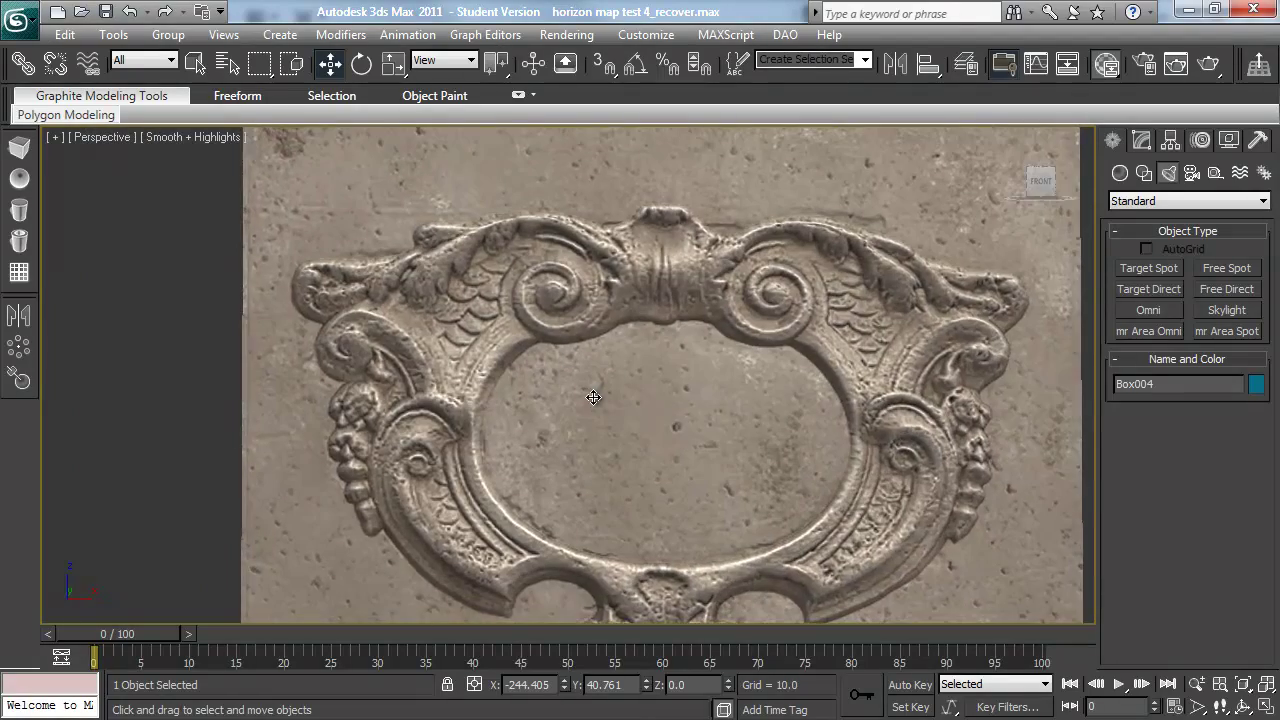
alt+middle_drag(593, 397, 662, 449)
scroll(607, 367, down, 5)
Place an Omni light in front of the panel and move it up toward the surface, to about X -217.1, Y -9.5, Z 39.3
click(1148, 310)
click(815, 605)
right_click(832, 582)
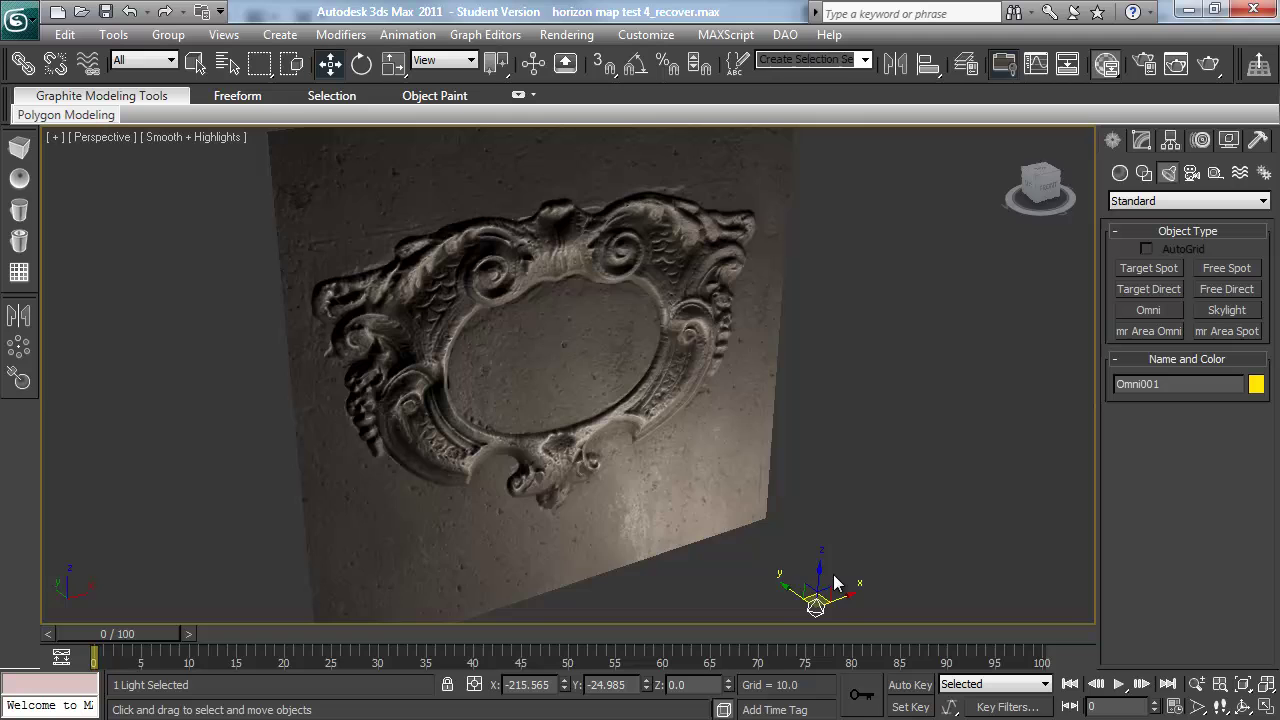
drag(820, 574, 806, 338)
alt+middle_drag(806, 338, 766, 262)
drag(803, 258, 792, 331)
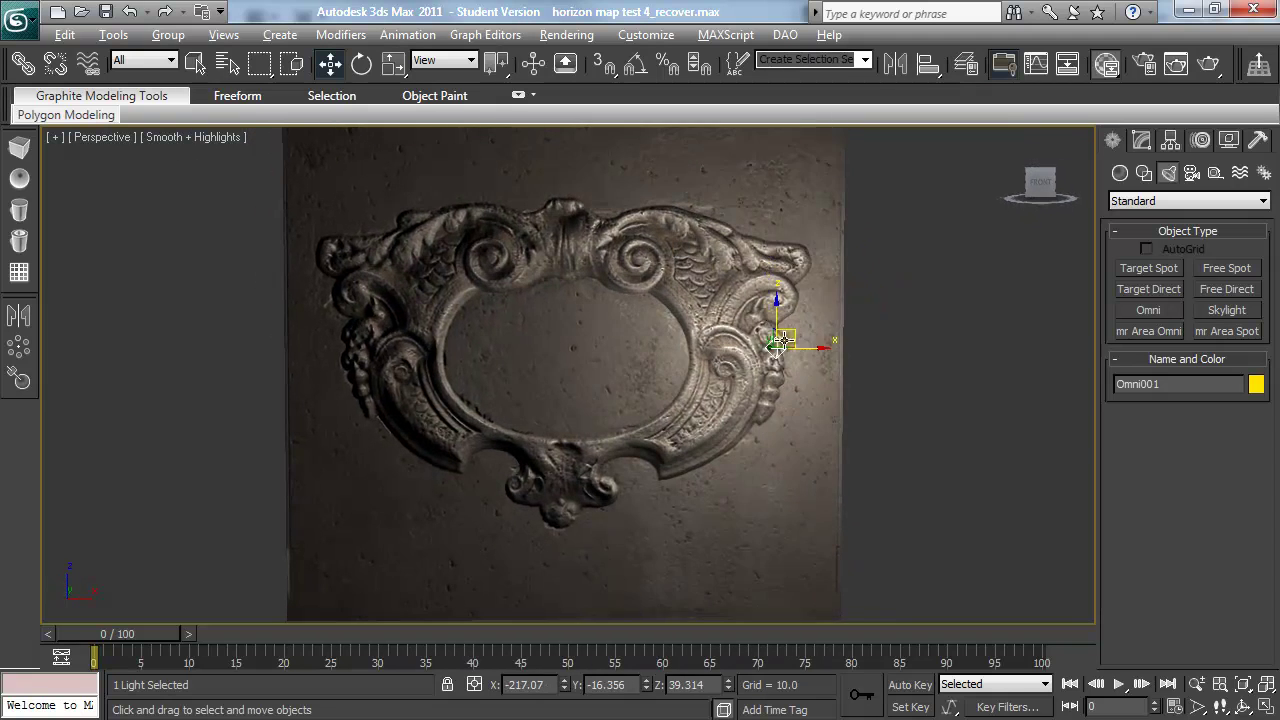
alt+middle_drag(792, 331, 780, 351)
drag(768, 339, 738, 324)
Inspect the panel's relief shading under the Omni light from several angles, then delete the light
alt+middle_drag(738, 324, 459, 308)
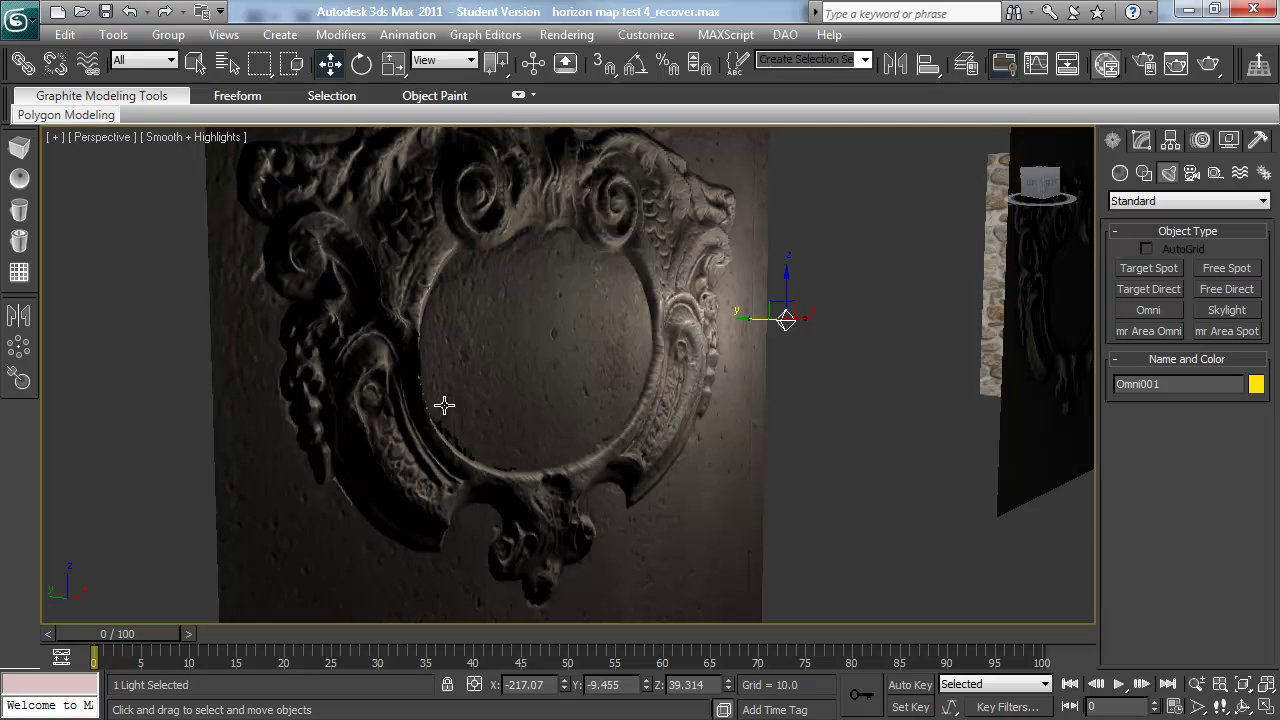
alt+middle_drag(458, 324, 601, 313)
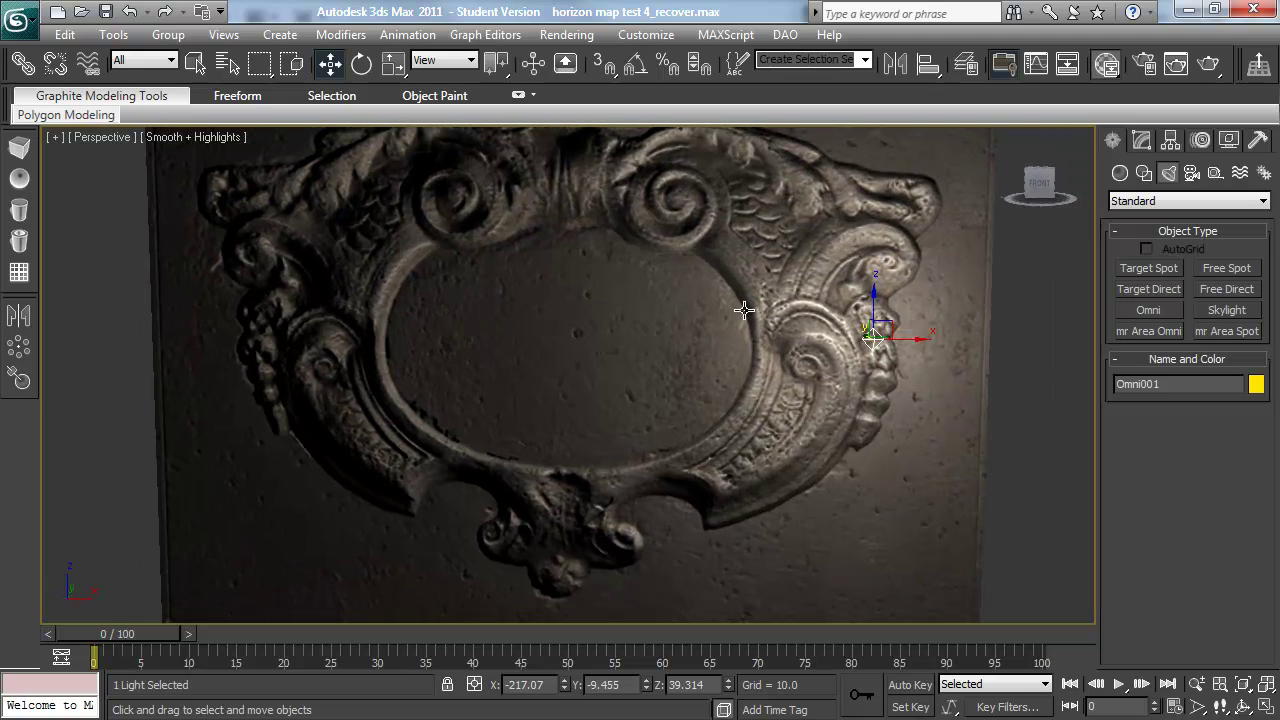
mouse_move(692, 353)
alt+middle_down()
mouse_move(714, 354)
mouse_move(666, 324)
mouse_move(668, 351)
mouse_move(697, 366)
alt+middle_up()
scroll(714, 354, down, 3)
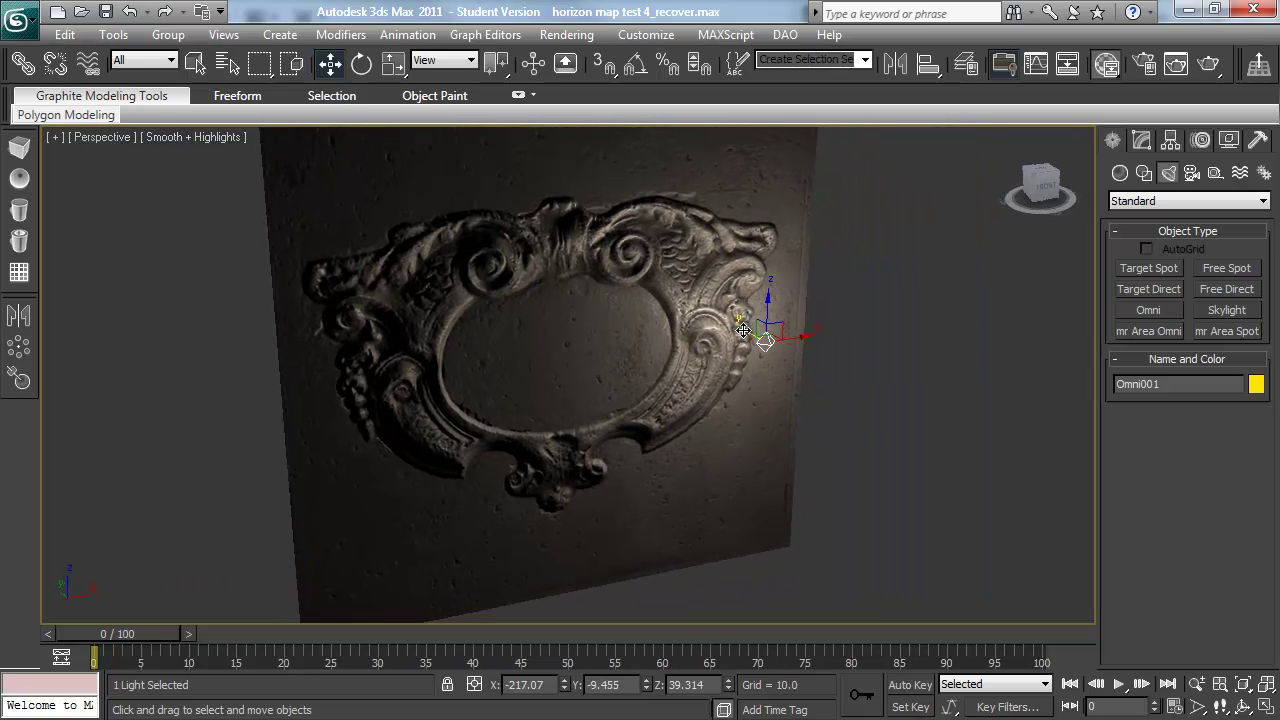
alt+middle_drag(551, 391, 698, 330)
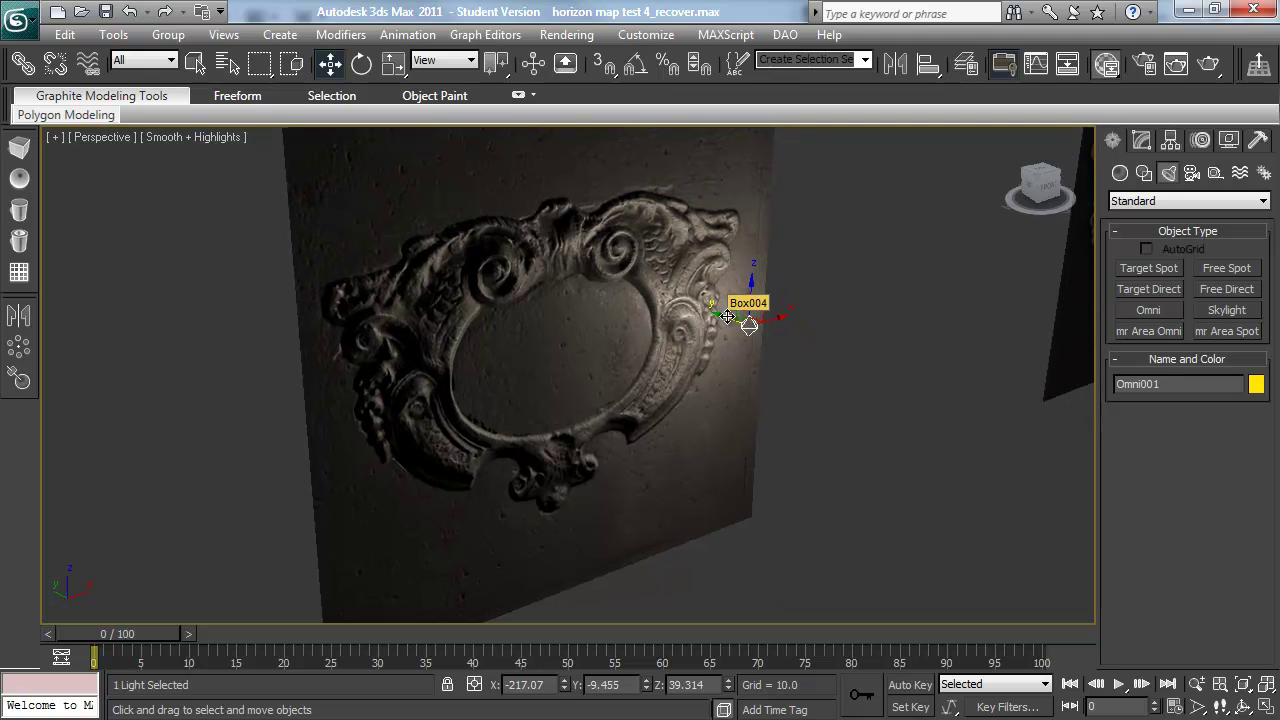
alt+middle_drag(727, 316, 643, 397)
key(Delete)
Examine the whole carved panel without the Omni light from frontal and slightly oblique angles
scroll(623, 334, down, 2)
scroll(624, 362, up, 2)
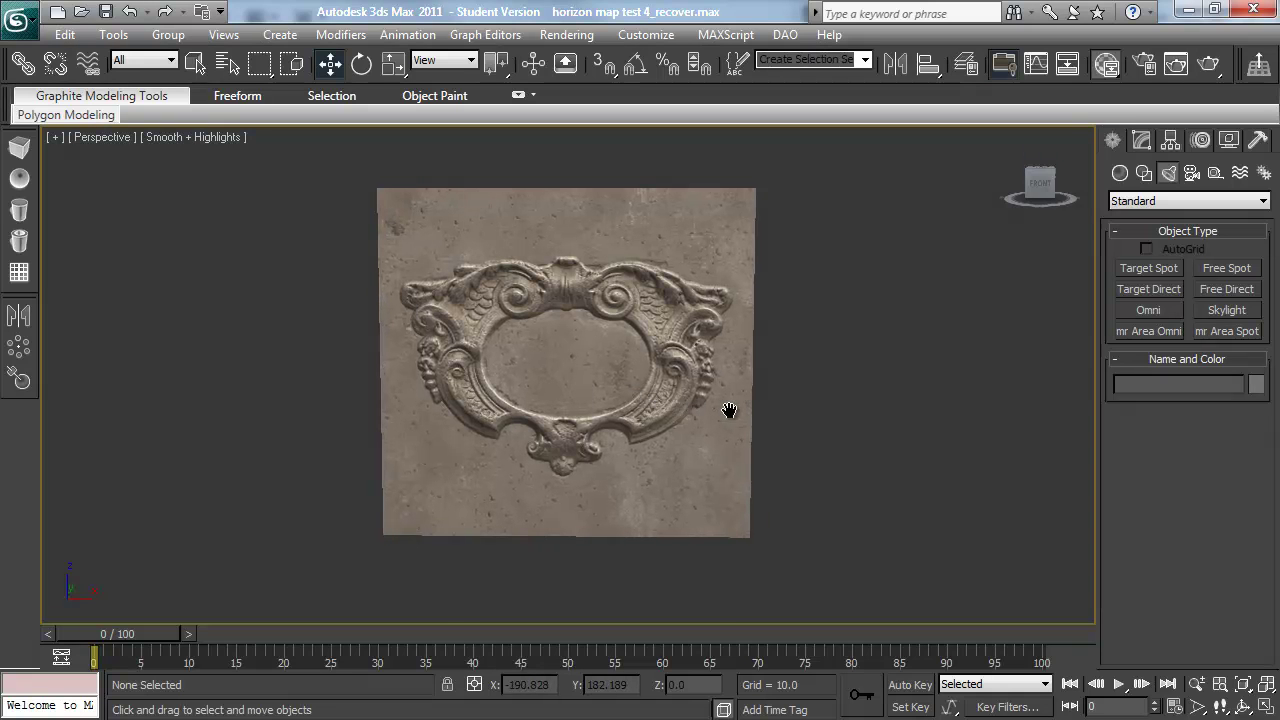
middle_drag(729, 410, 718, 409)
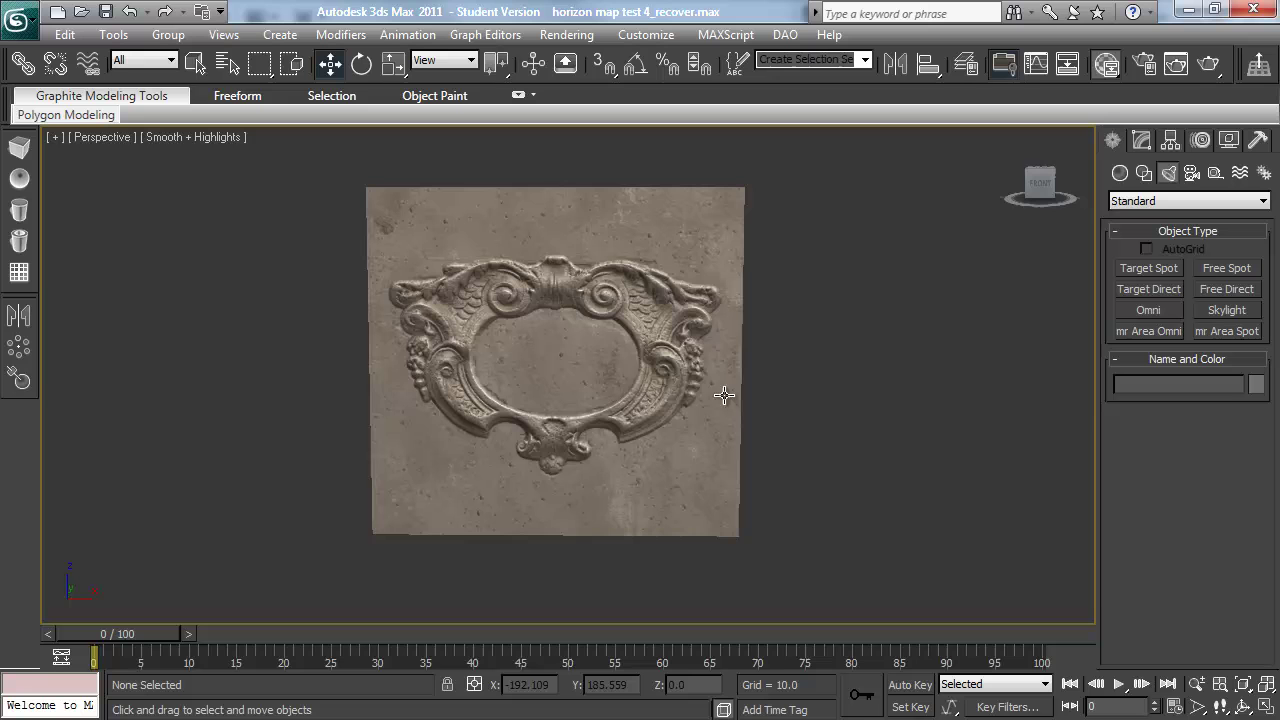
alt+middle_drag(763, 354, 620, 422)
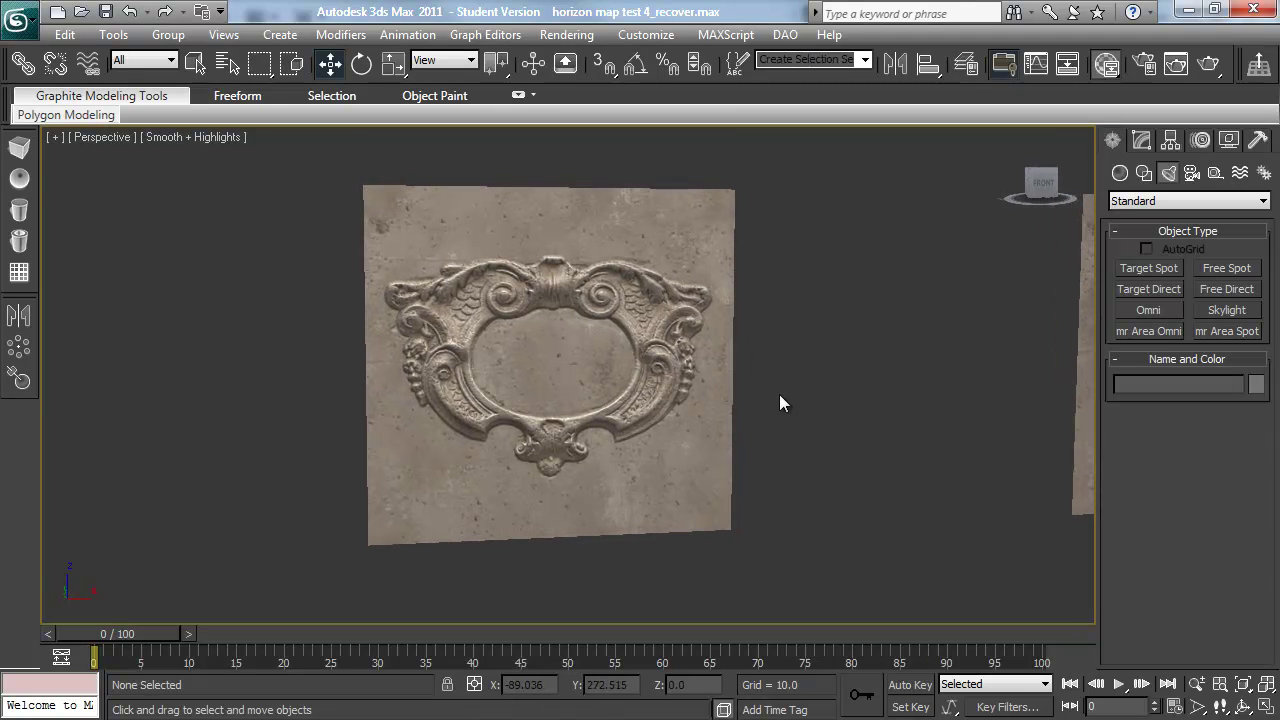
middle_drag(779, 403, 827, 394)
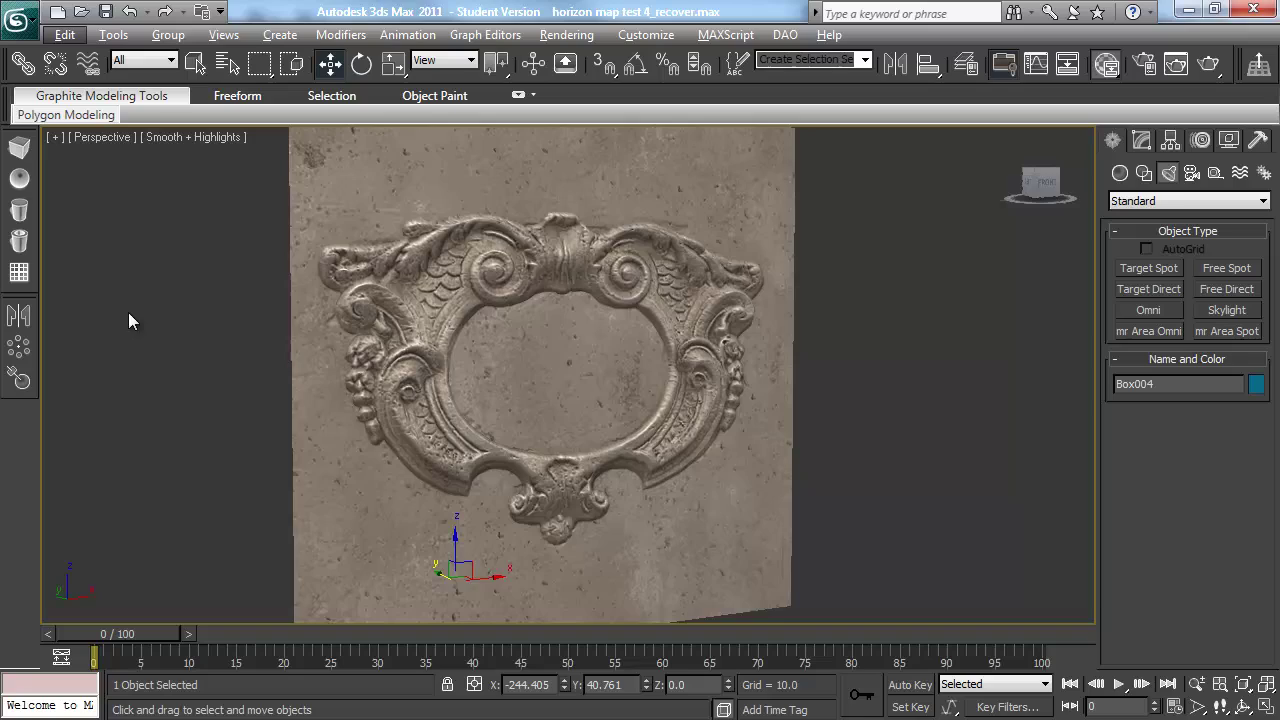
alt+middle_drag(220, 431, 286, 459)
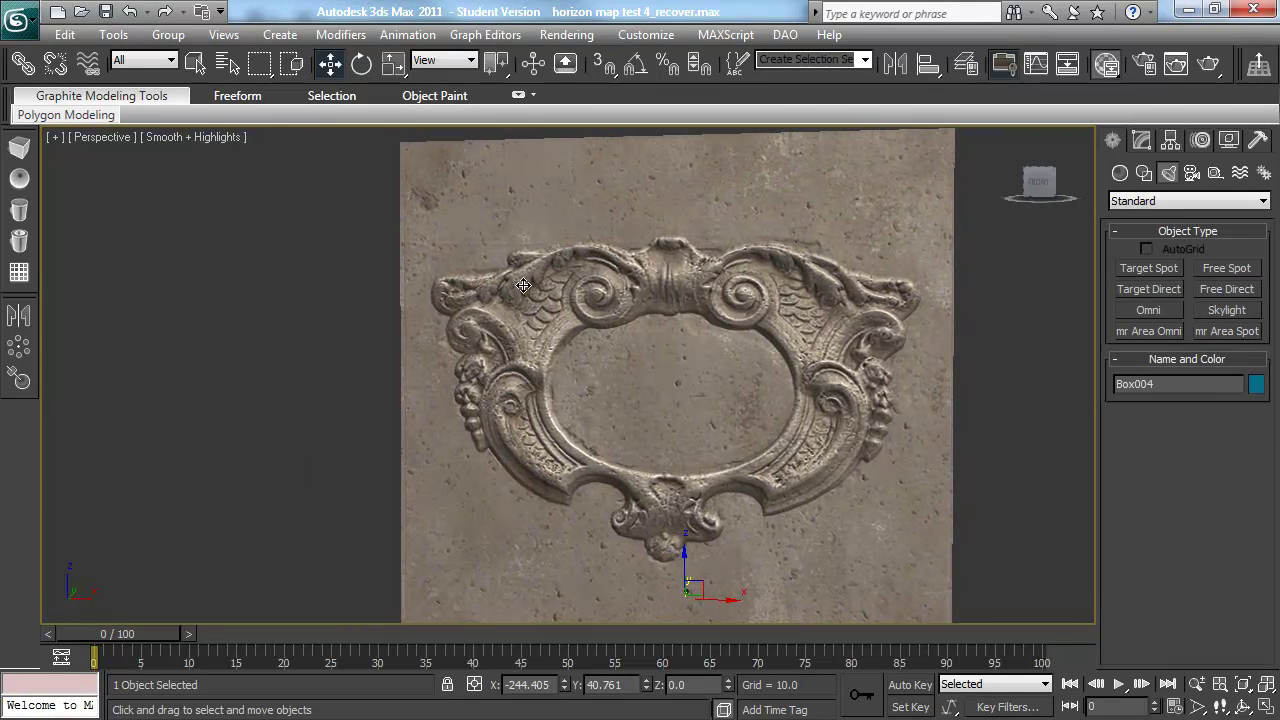
middle_drag(336, 414, 289, 450)
Examine the panel's left border and adjoining ornament close up from a steep side angle
scroll(321, 503, up, 2)
scroll(321, 503, up, 2)
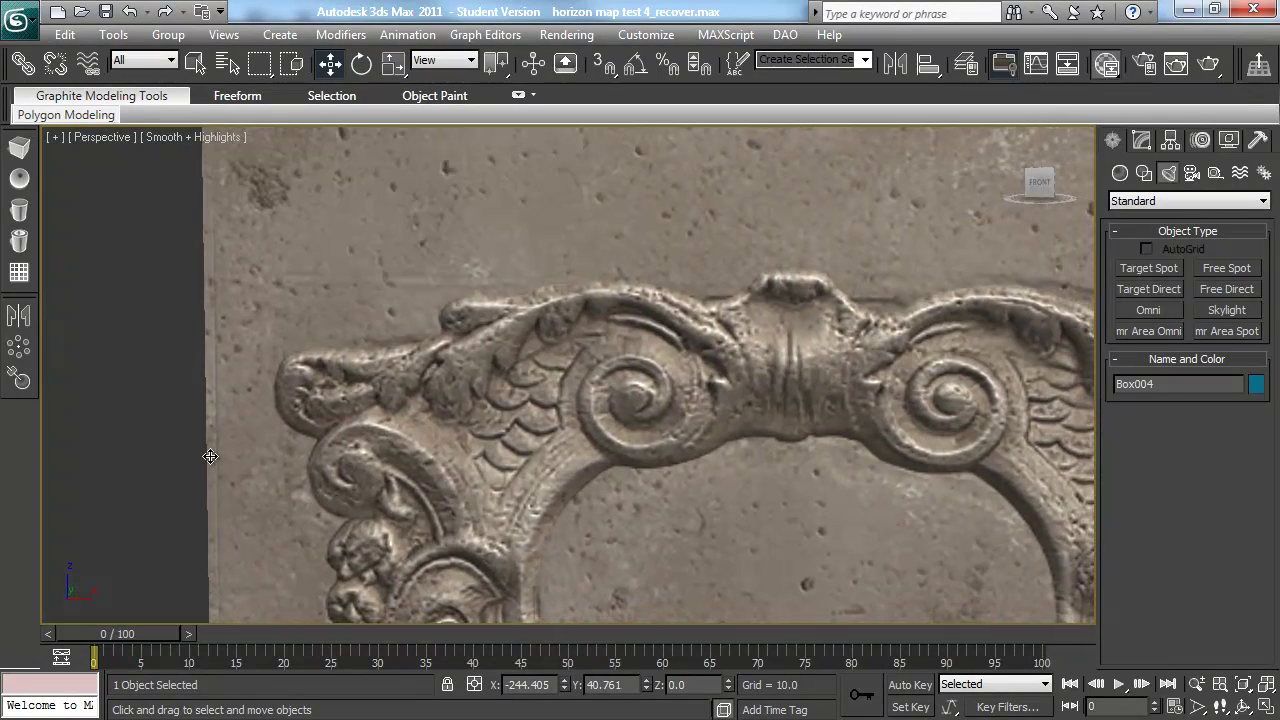
middle_drag(214, 517, 532, 444)
scroll(350, 470, up, 3)
alt+middle_drag(407, 453, 323, 453)
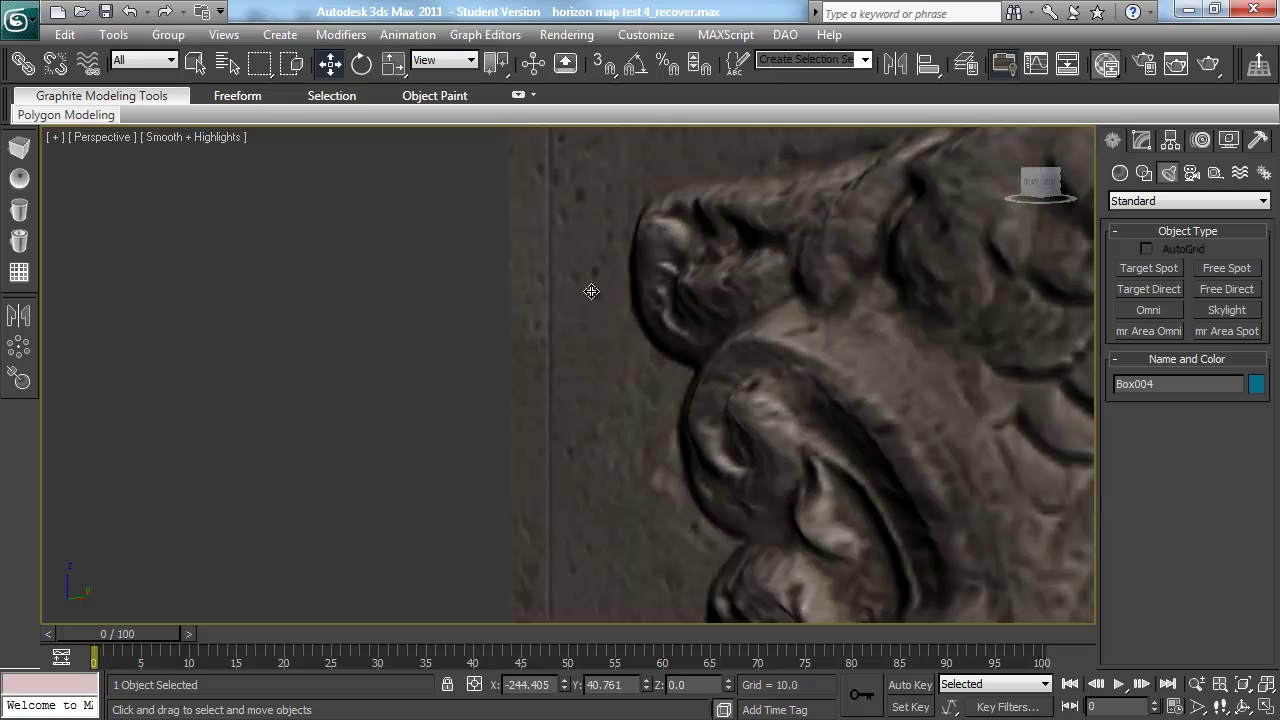
alt+middle_drag(429, 369, 293, 326)
scroll(483, 380, down, 5)
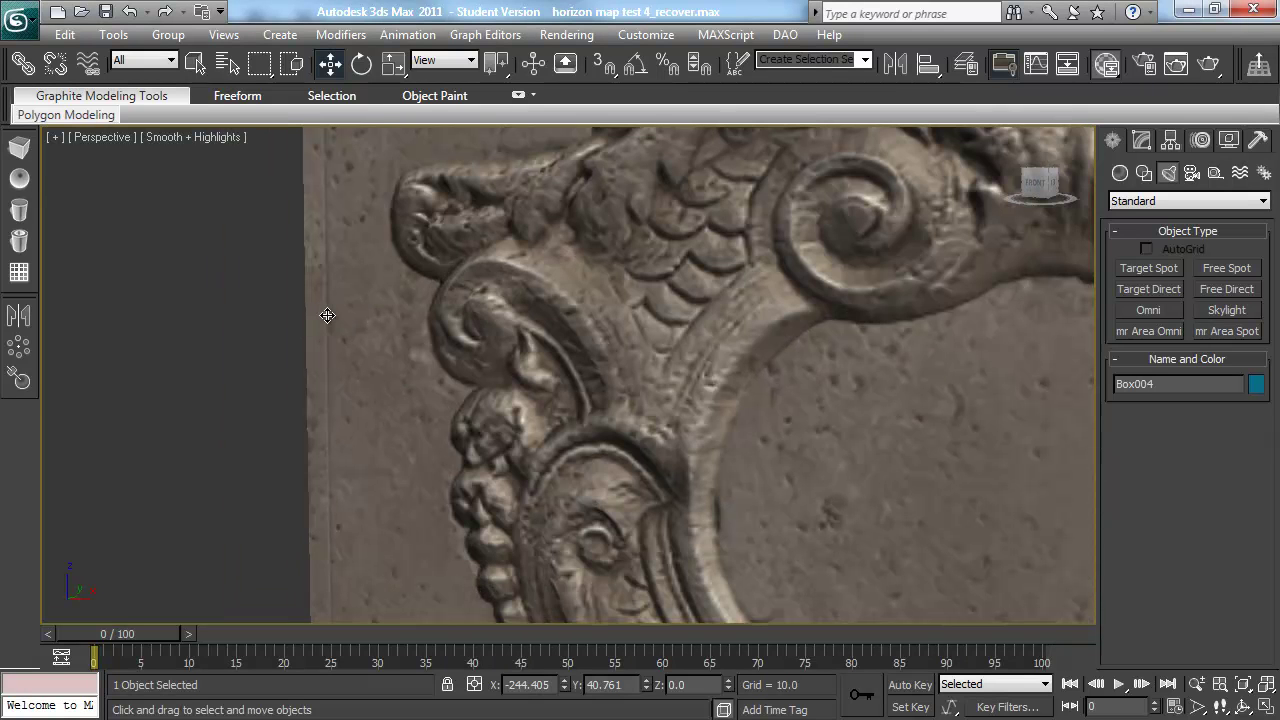
scroll(304, 334, down, 5)
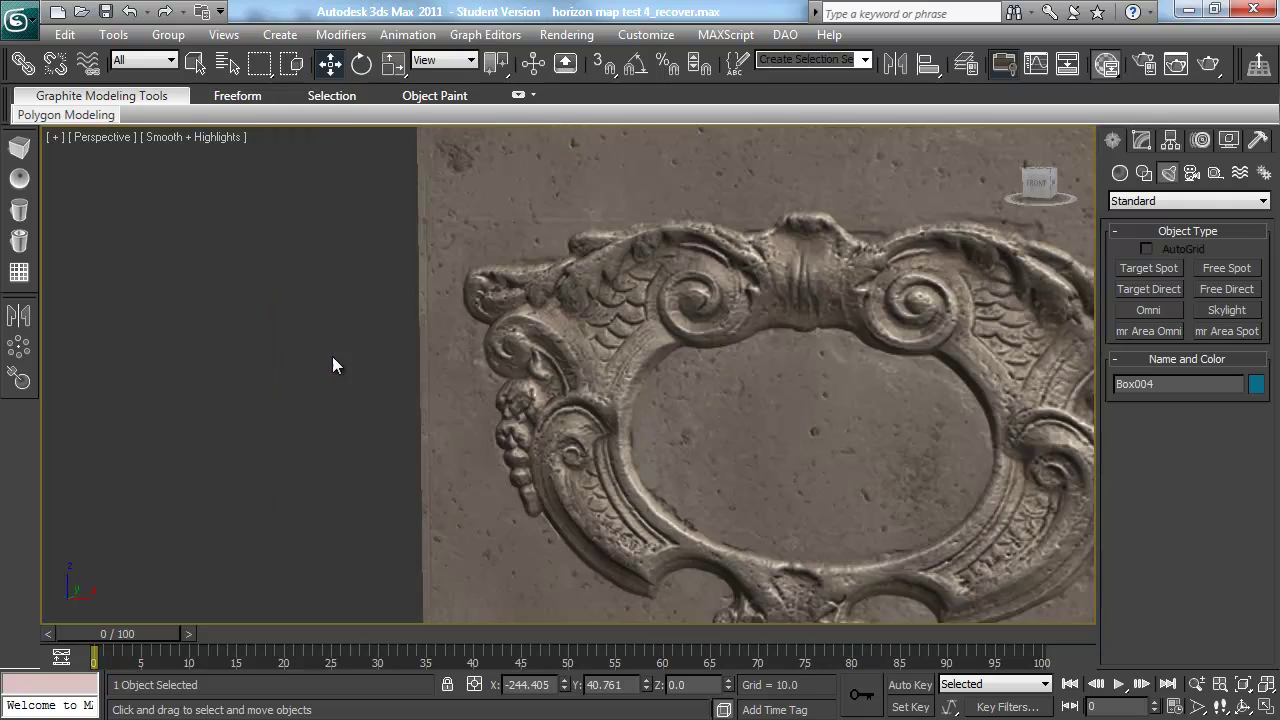
Examine the panel's right border and lower ornament from above and from an oblique angle
alt+middle_drag(489, 349, 547, 406)
alt+middle_drag(546, 327, 553, 410)
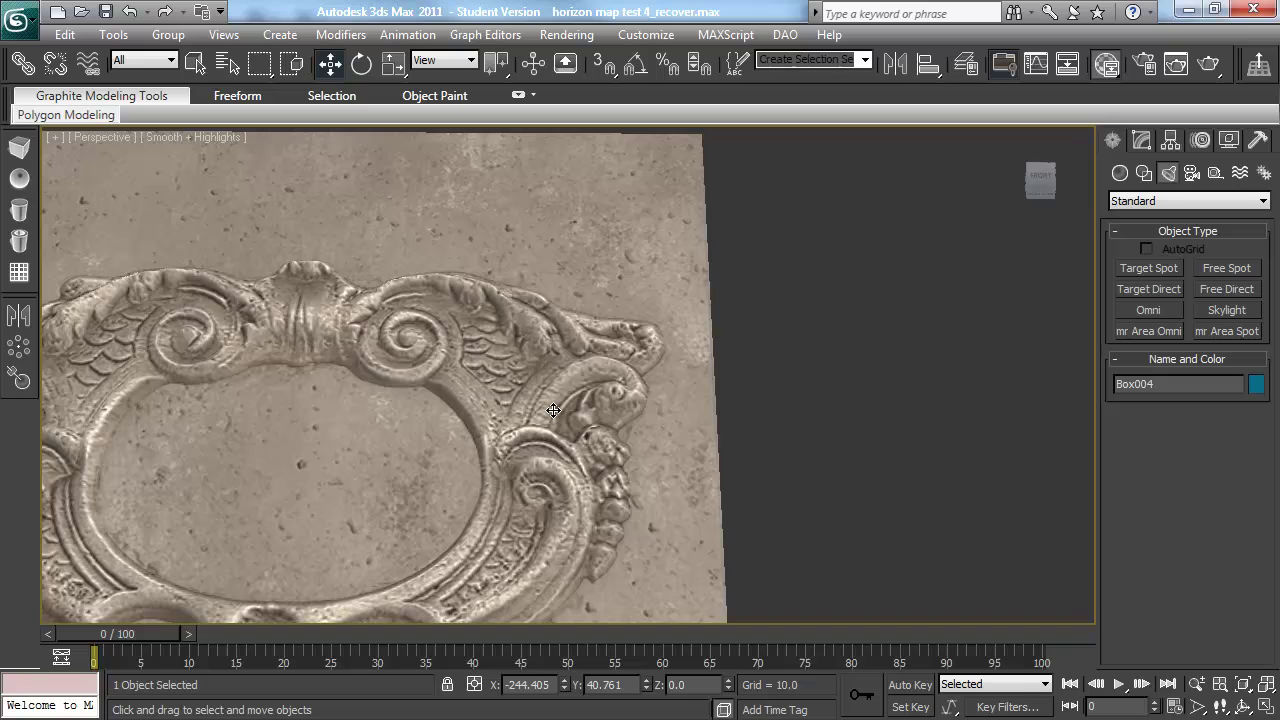
middle_drag(721, 434, 739, 351)
scroll(739, 351, down, 3)
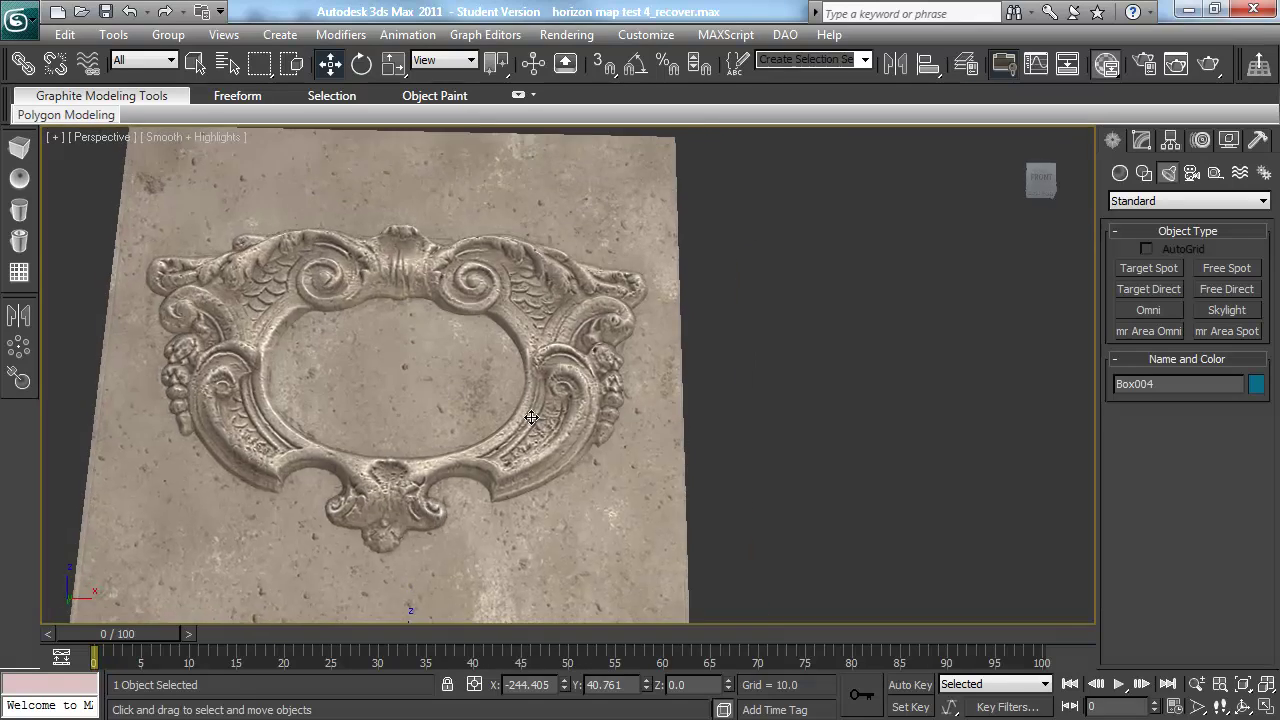
alt+middle_drag(545, 385, 610, 382)
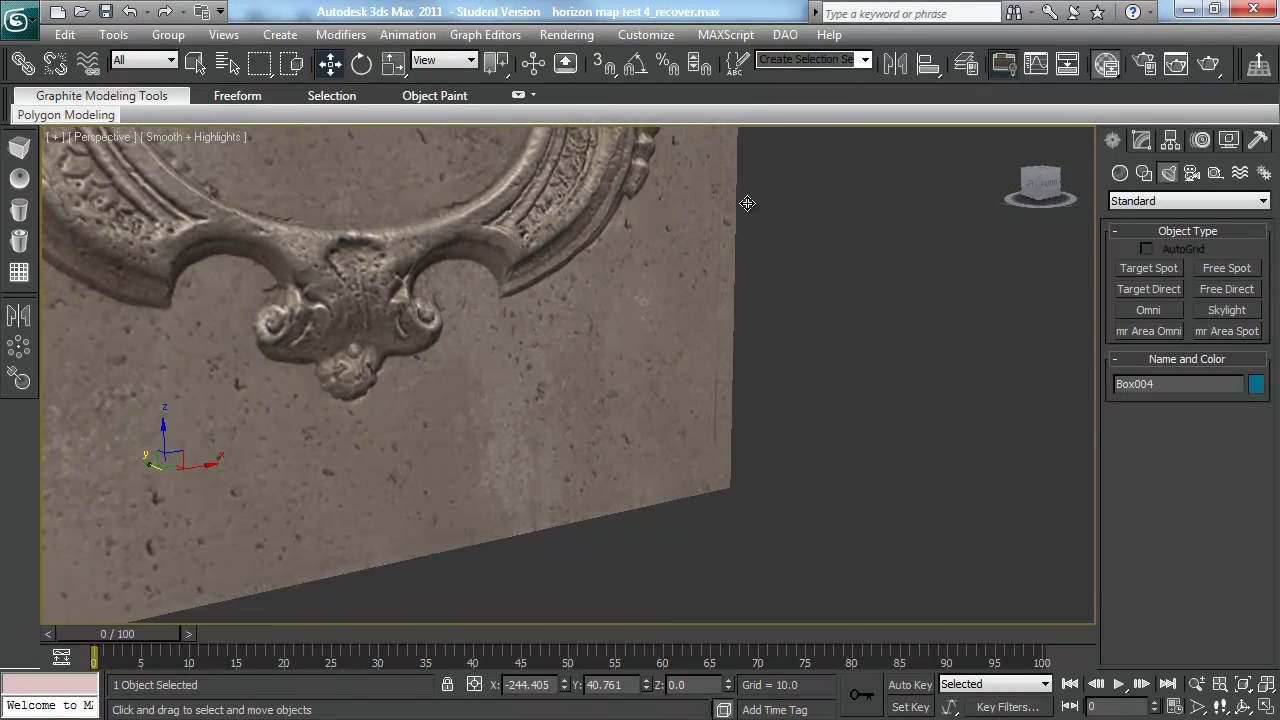
alt+middle_drag(710, 384, 685, 466)
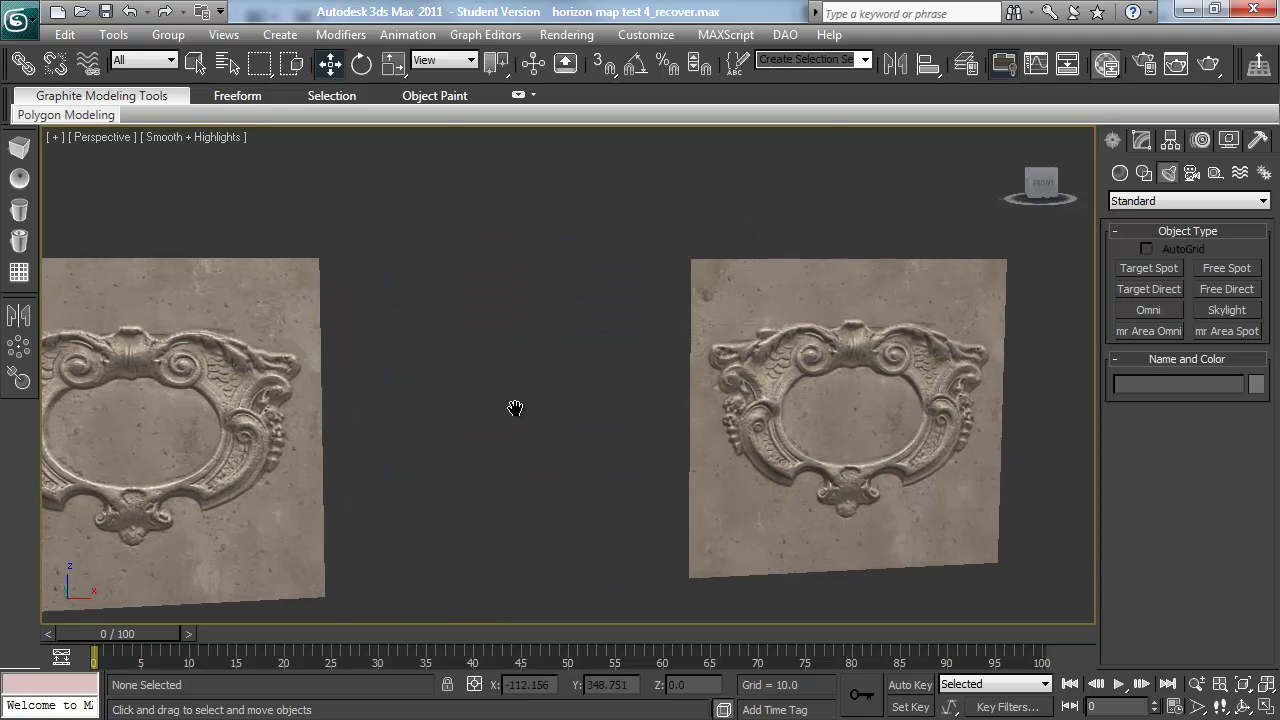
Select the carved panel at the right end of the row and examine its relief from oblique and frontal angles
click(773, 432)
key(z)
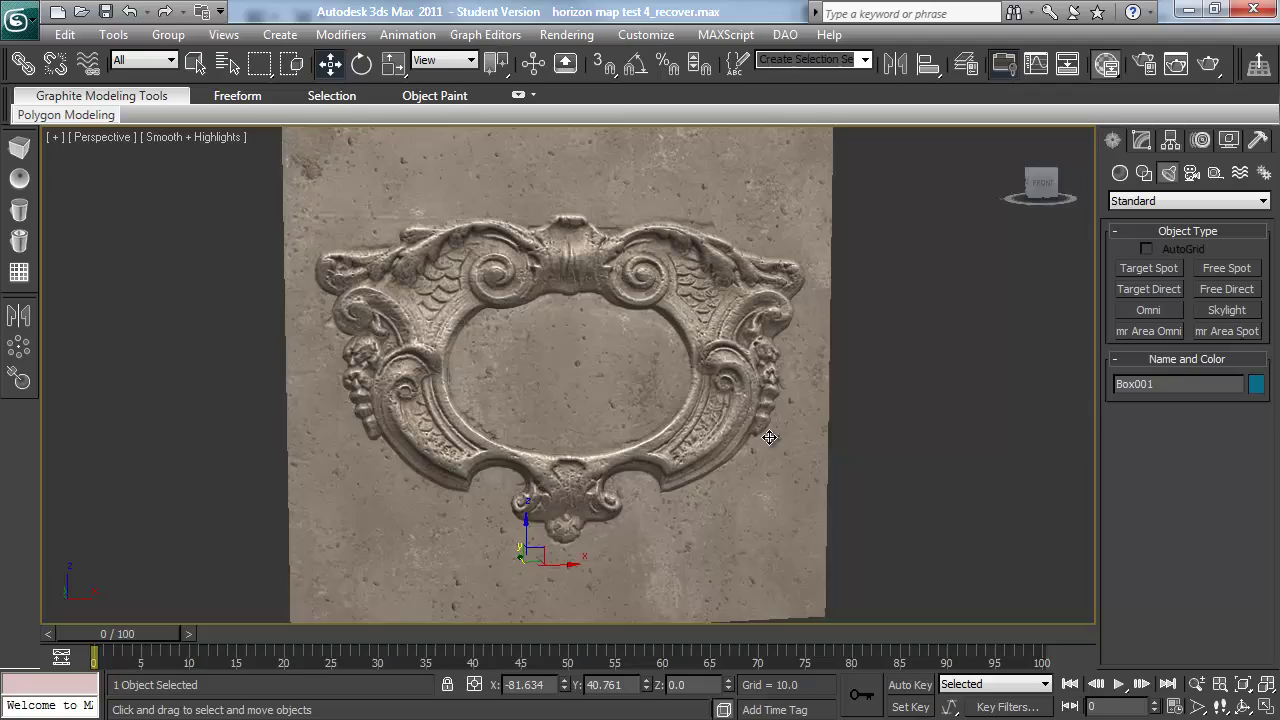
alt+middle_drag(779, 433, 576, 471)
scroll(576, 471, down, 3)
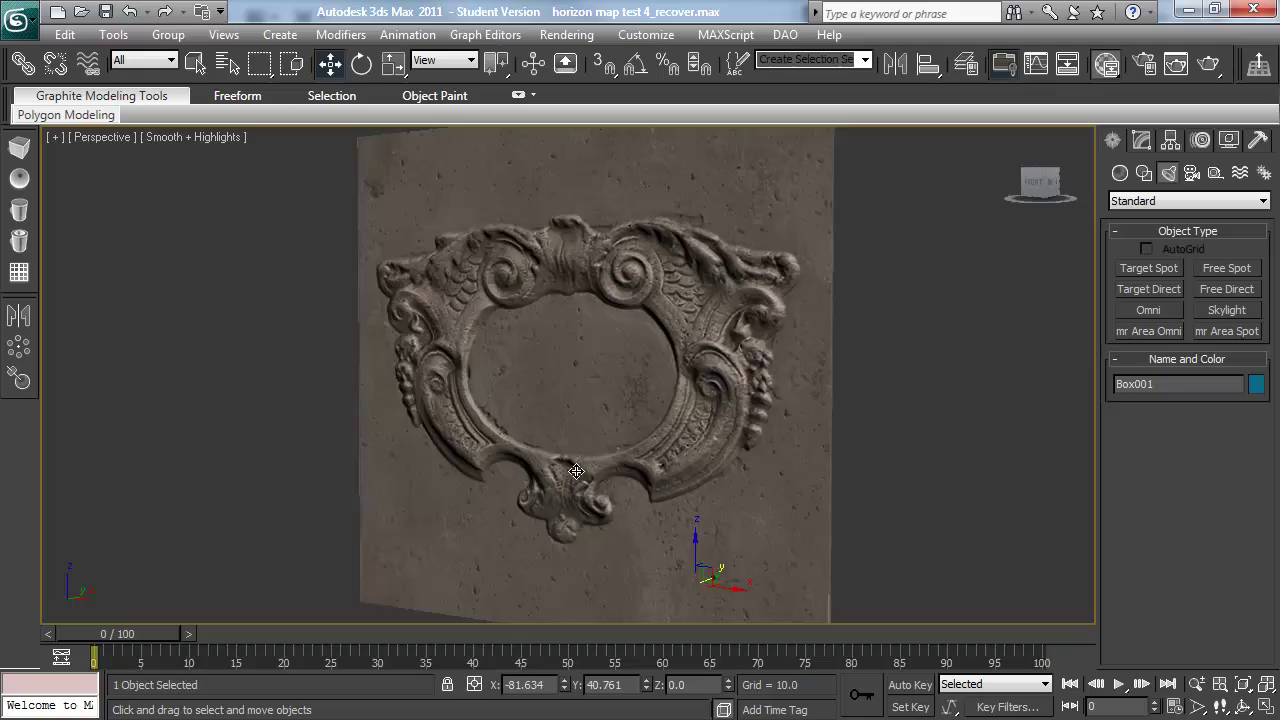
alt+middle_drag(650, 428, 652, 467)
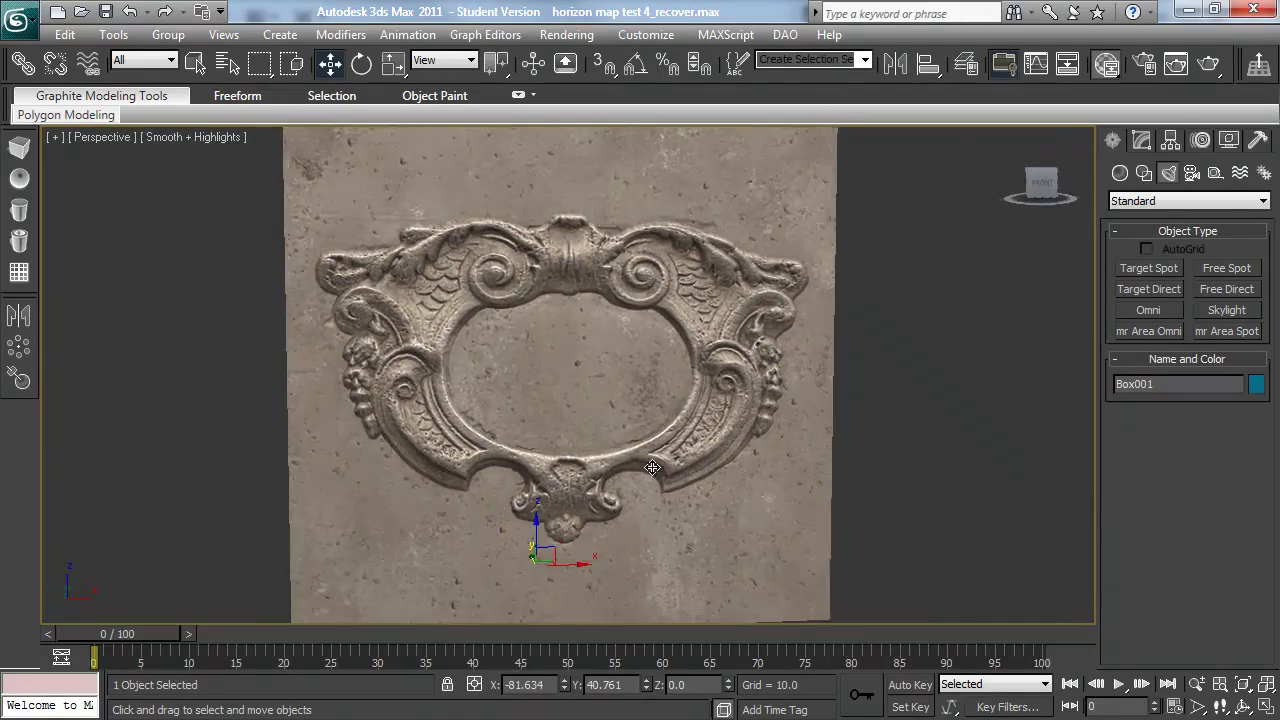
alt+middle_drag(585, 410, 575, 386)
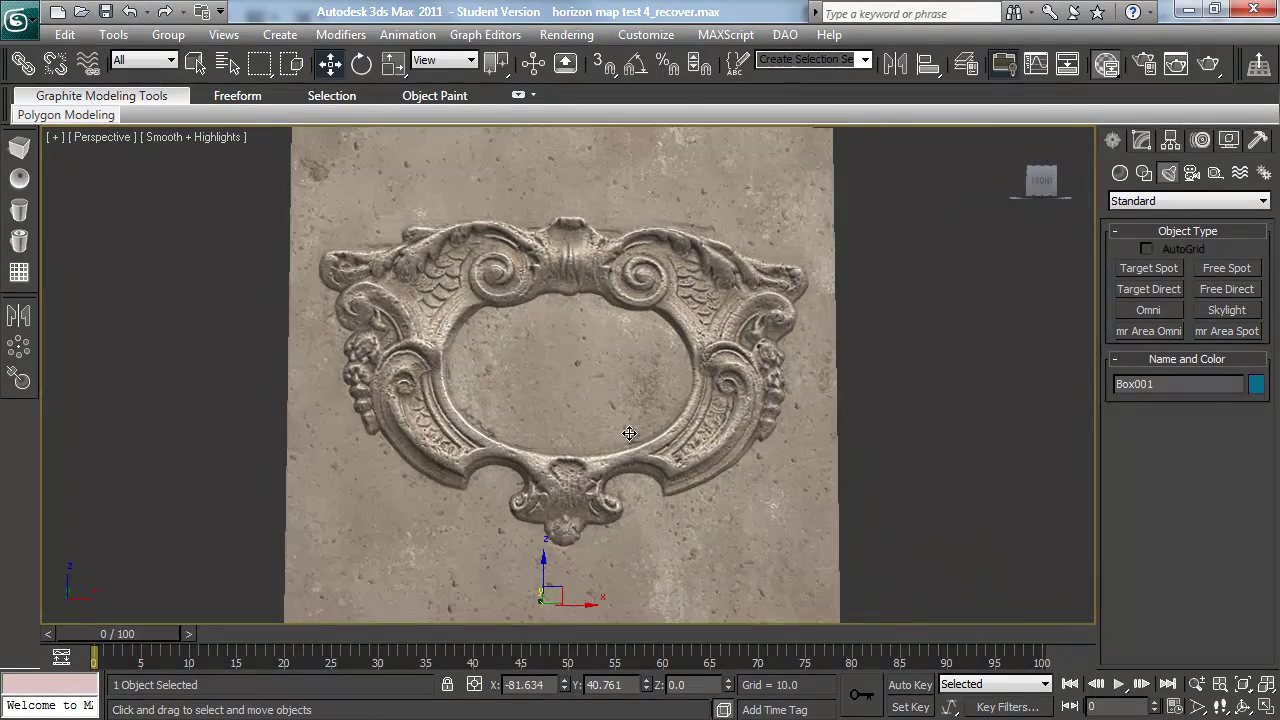
alt+middle_drag(639, 435, 635, 439)
mouse_move(582, 406)
alt+middle_down()
mouse_move(600, 417)
mouse_move(567, 413)
mouse_move(577, 387)
mouse_move(534, 394)
mouse_move(589, 396)
alt+middle_up()
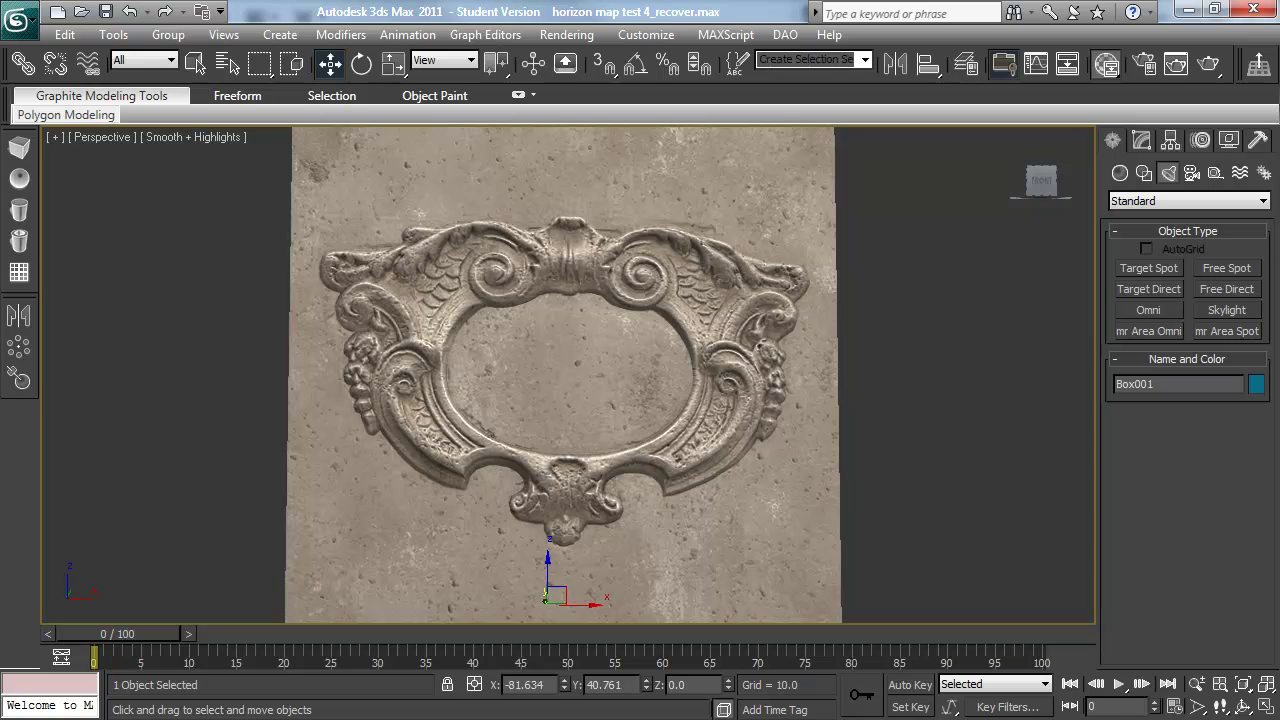
alt+middle_drag(390, 487, 277, 503)
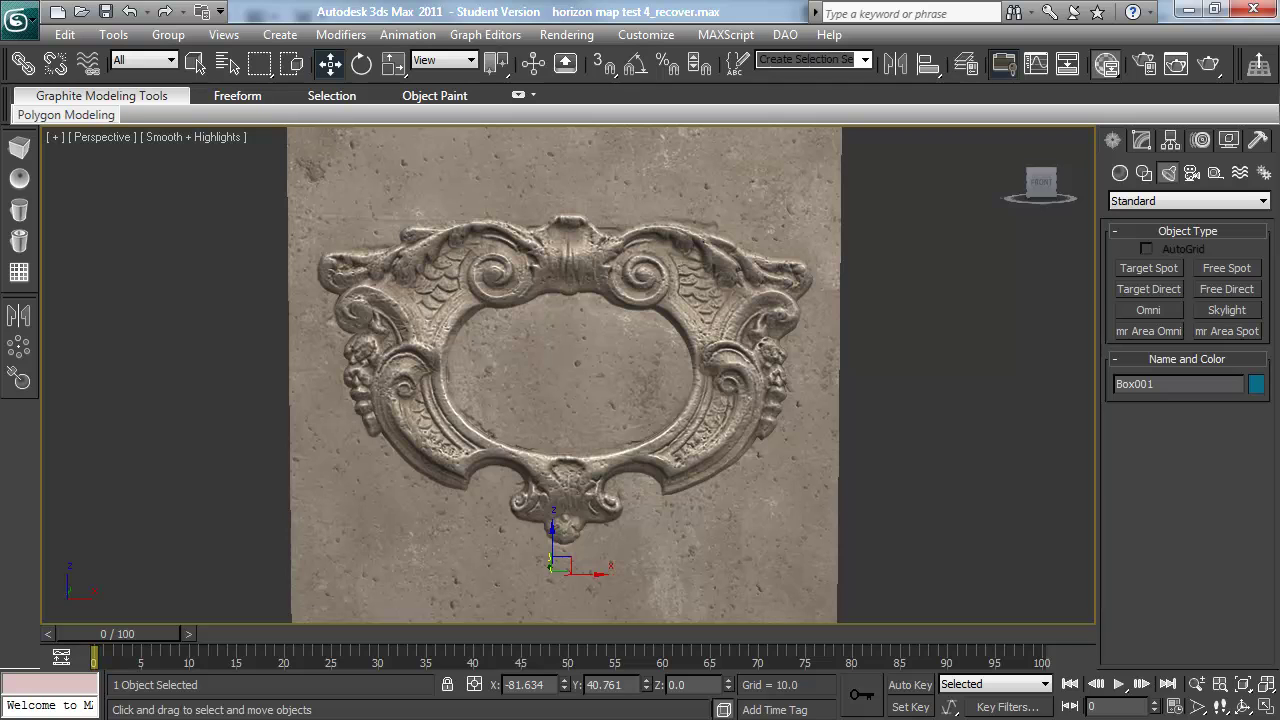
Bring the material editor with the panel's DirectX shader into view and set its AO strength to 2
drag(0, 80, 200, 45)
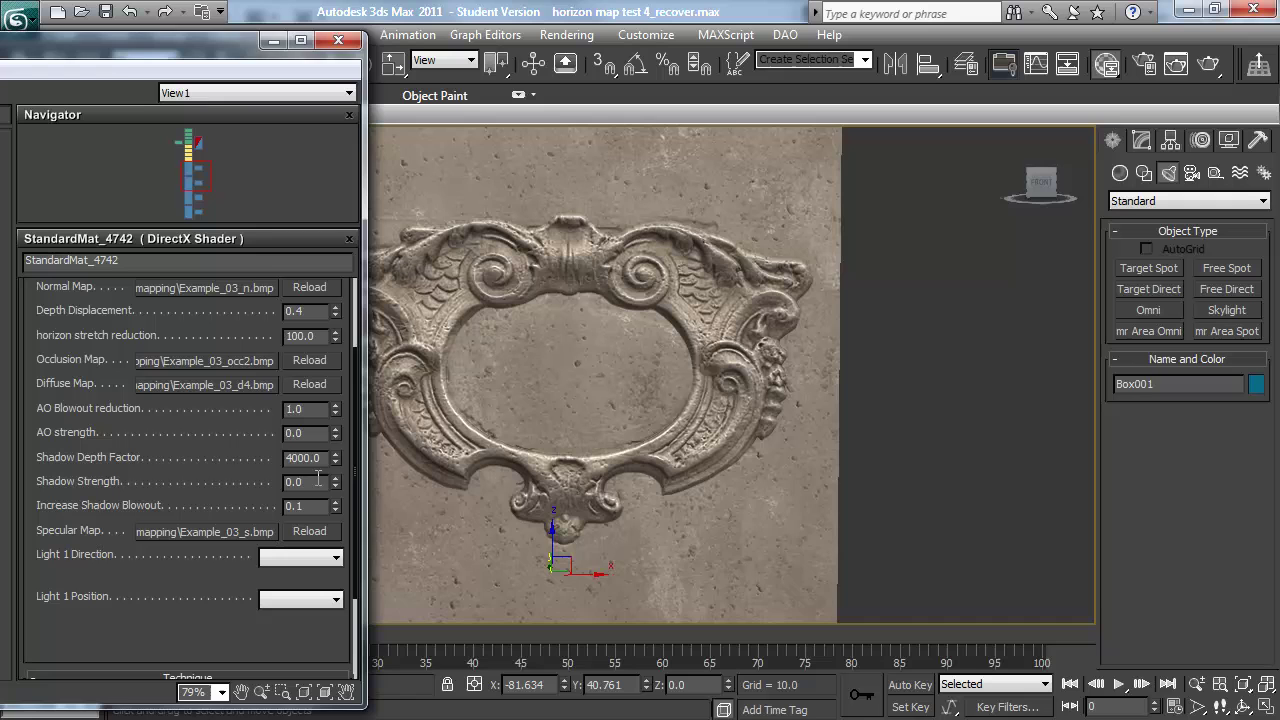
middle_drag(550, 504, 698, 506)
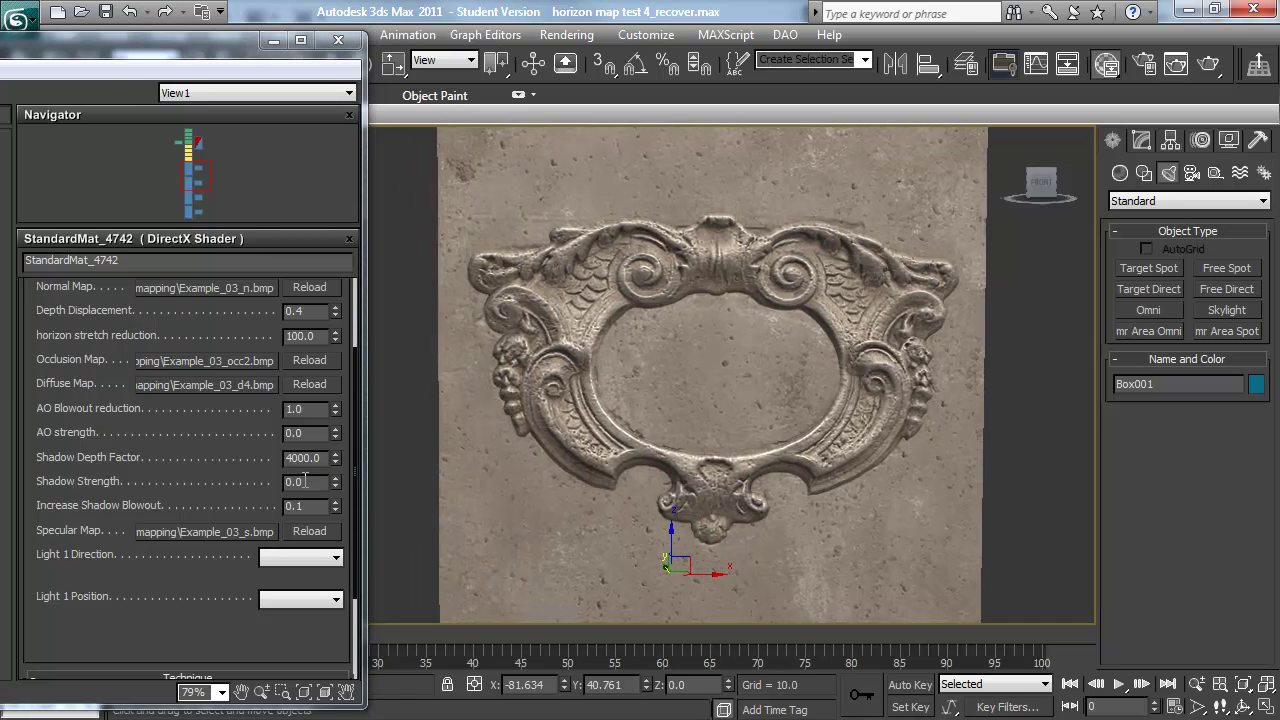
double_click(312, 432)
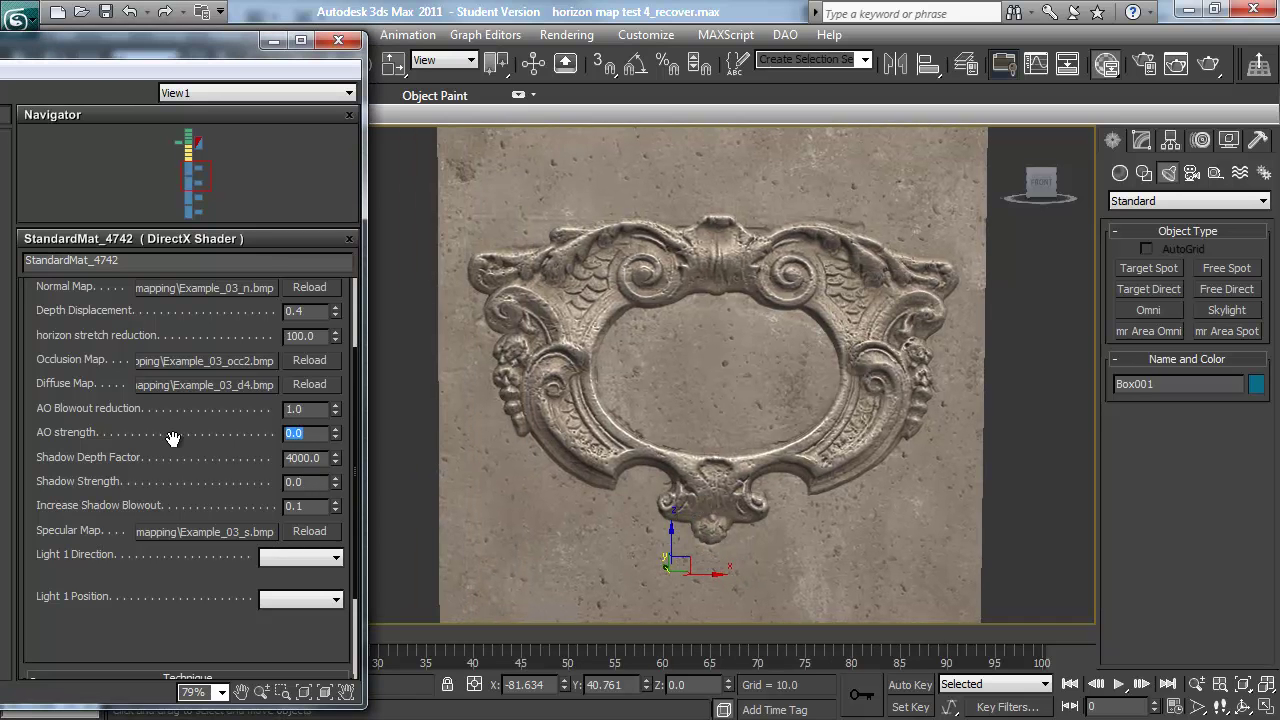
text(2)
key(Return)
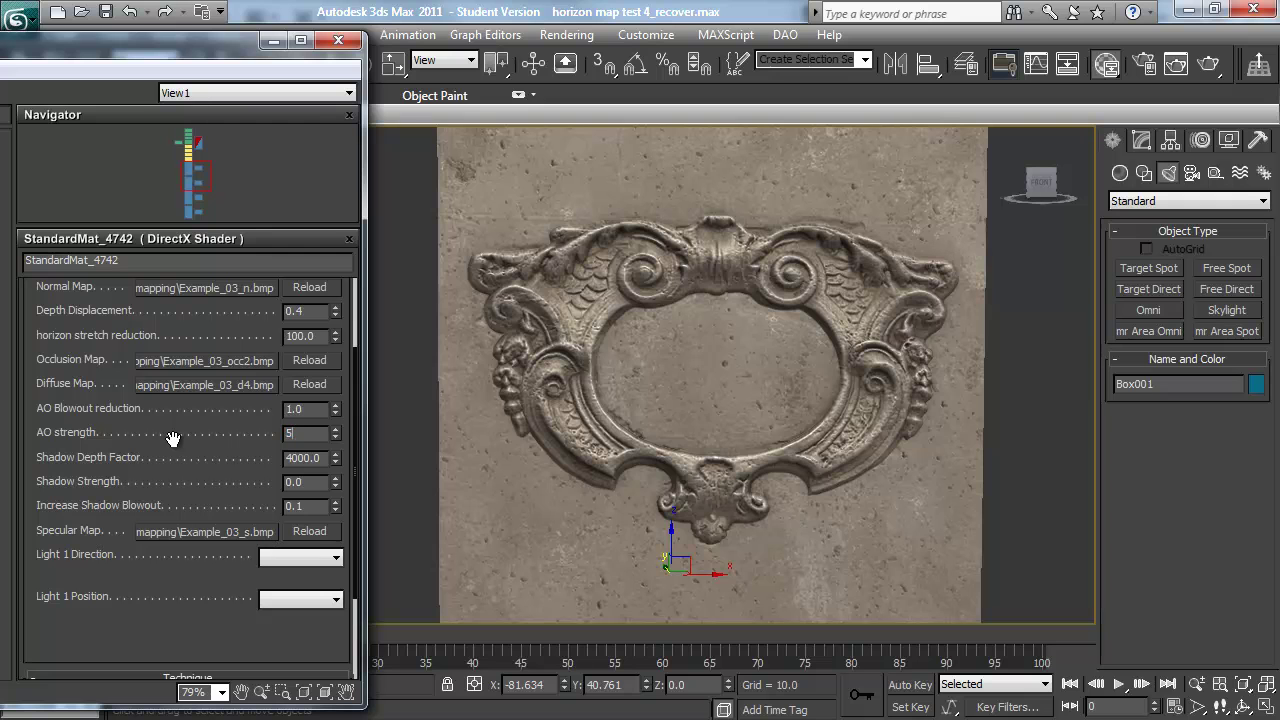
Try AO strengths of 5 and 10 and examine the darkened panel from slightly different angles
key(Return)
text(10)
key(Return)
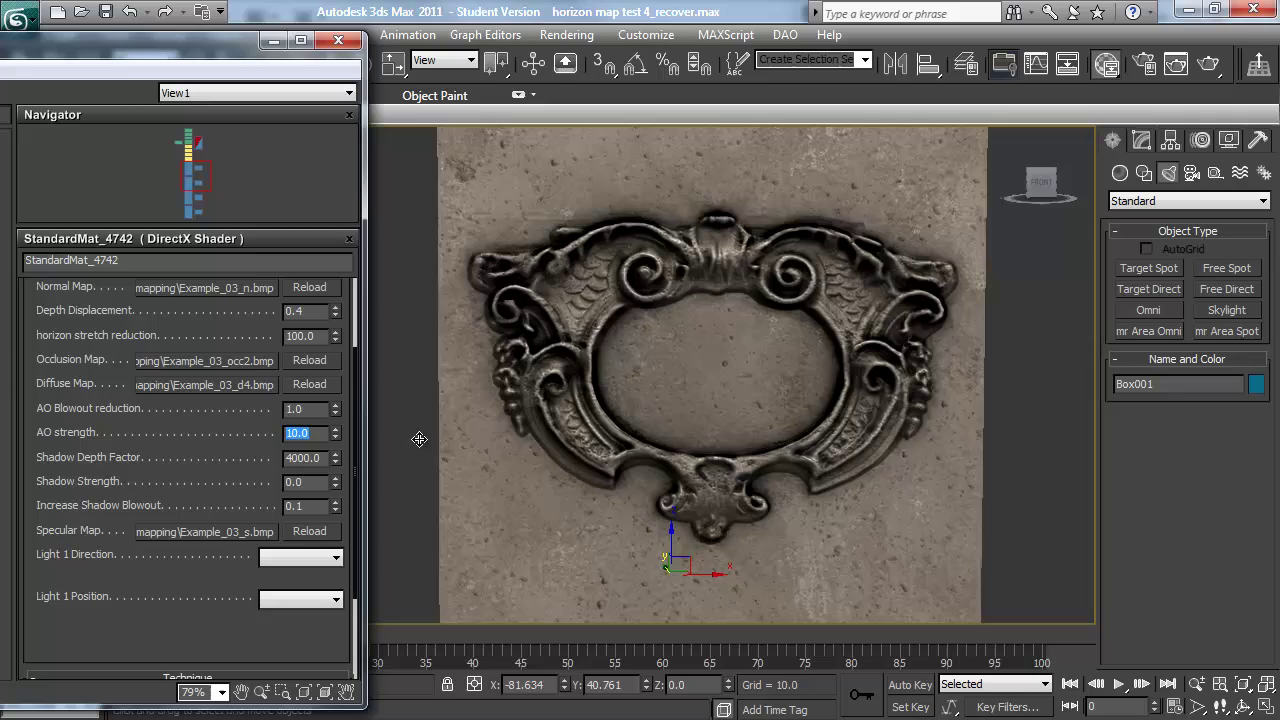
alt+middle_drag(622, 455, 638, 485)
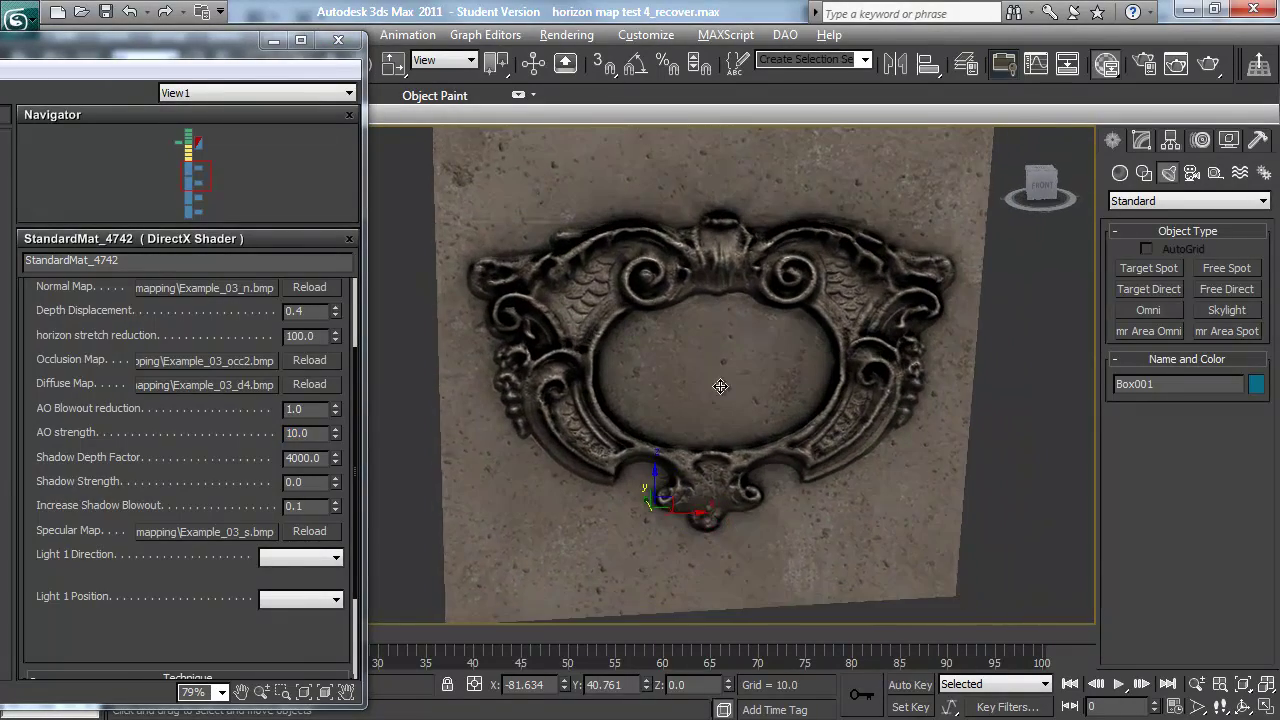
alt+middle_drag(776, 349, 652, 384)
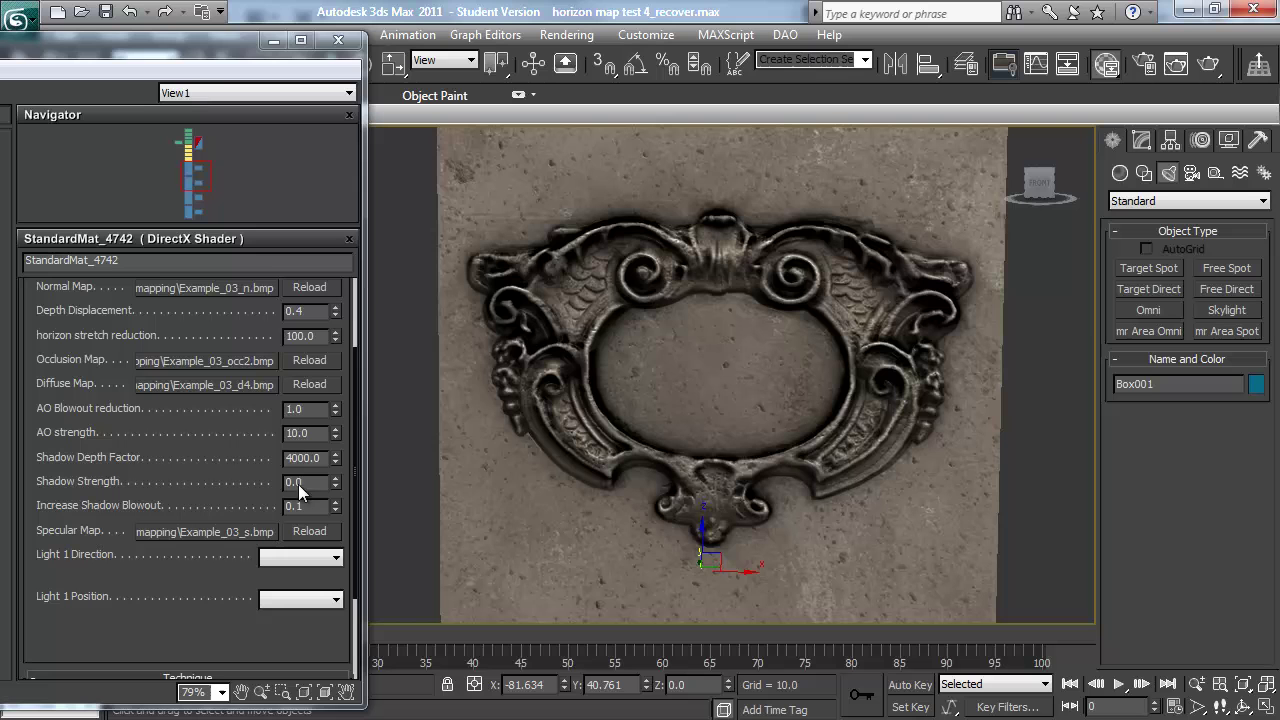
Compare AO strengths of 2 and 0 on the panel and settle on 2
double_click(316, 433)
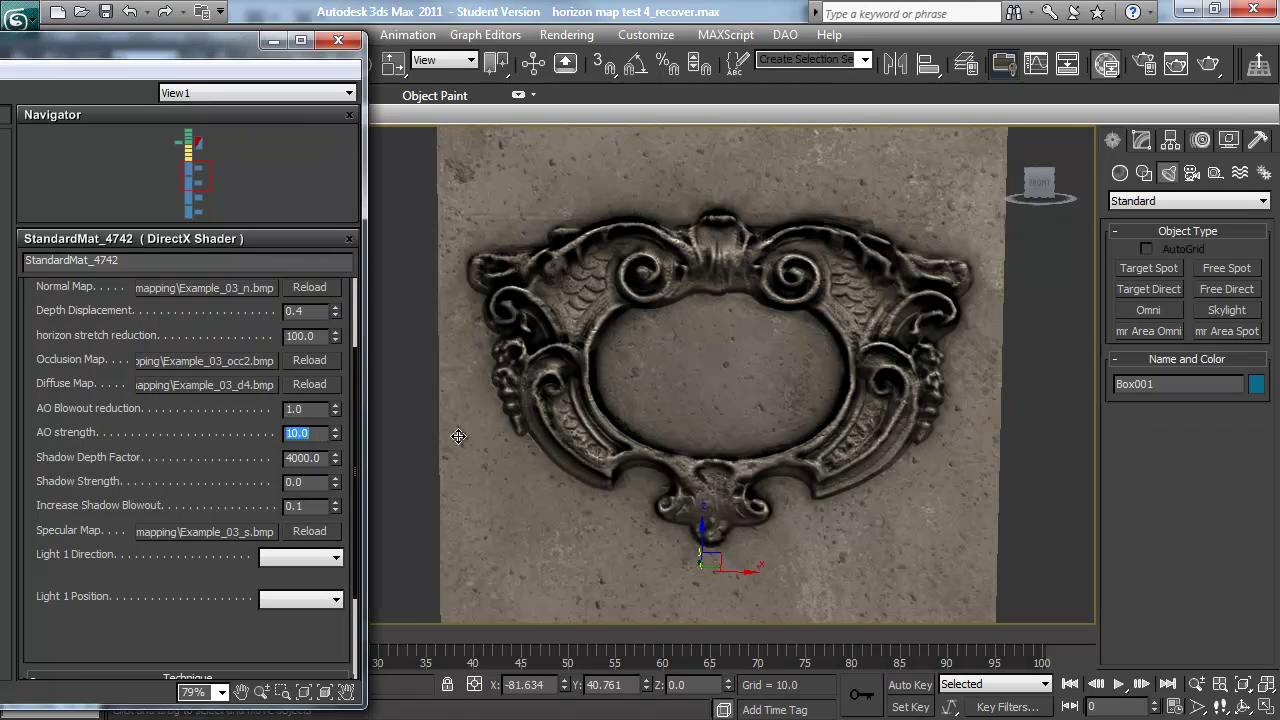
key(Return)
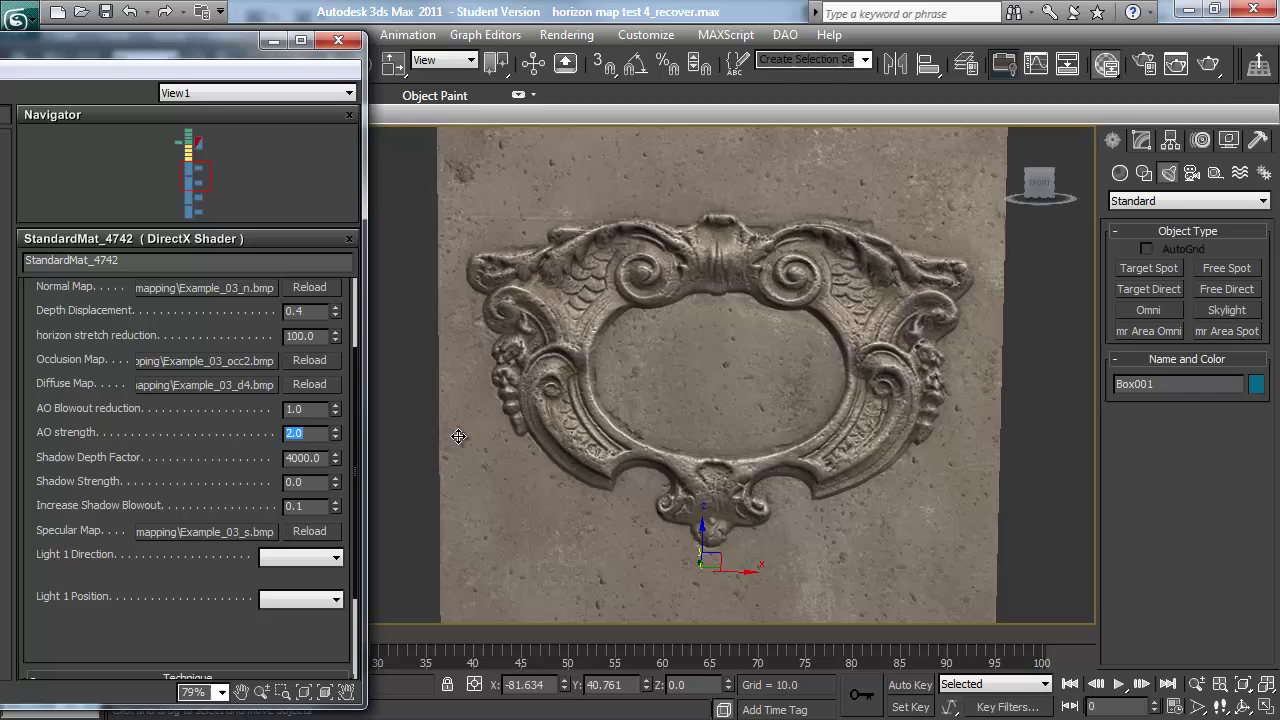
text(0)
key(Return)
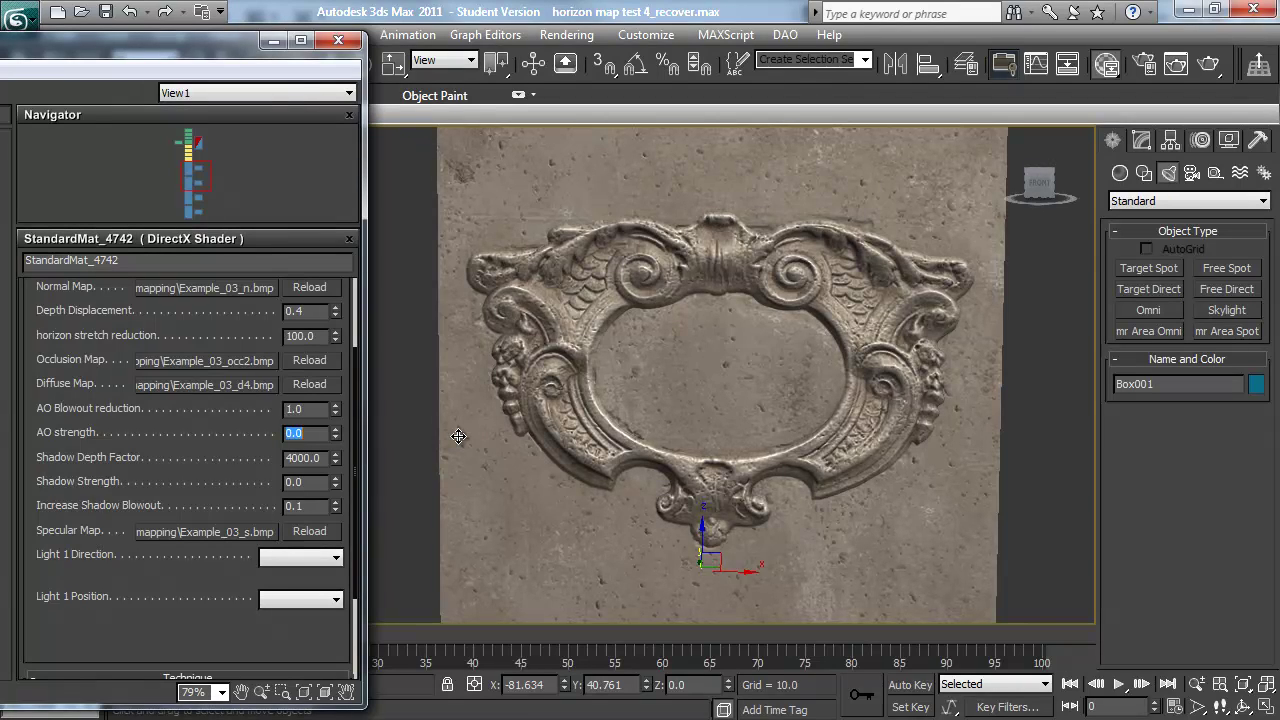
text(2)
key(Return)
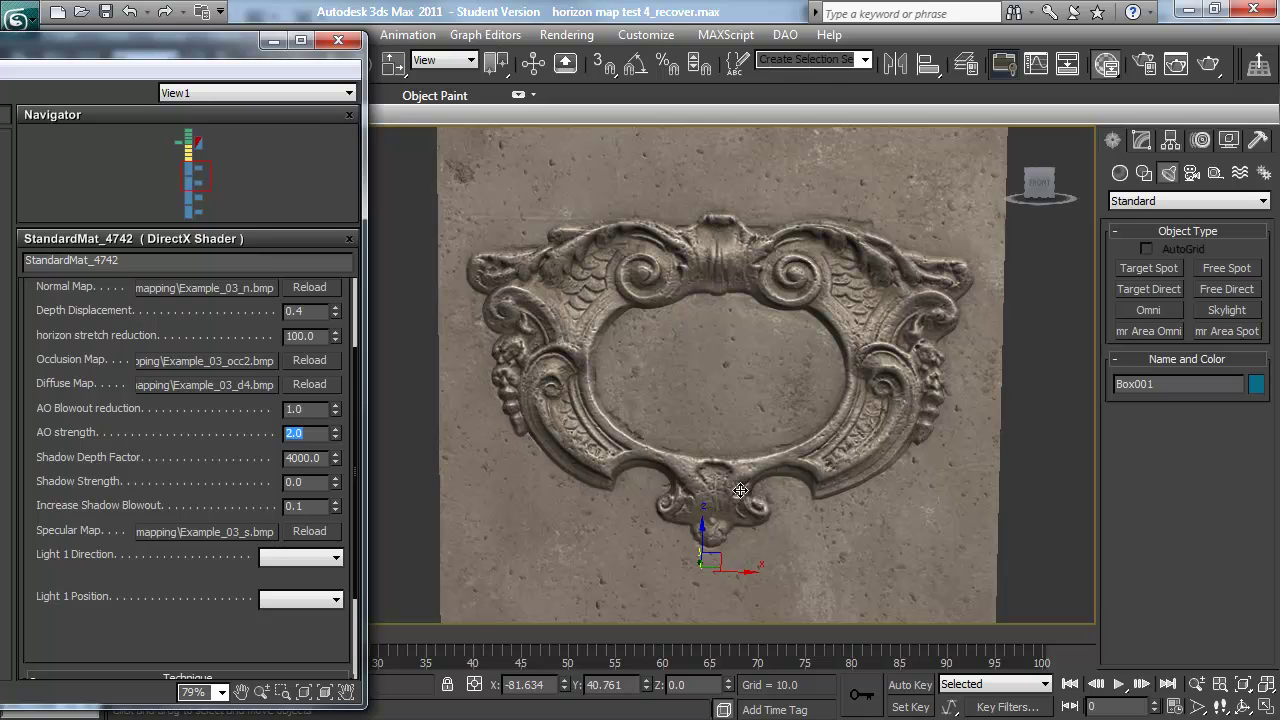
Create an Omni light in front of the panel's lower right corner and raise it to about Z 40.9 beside the right border
alt+middle_drag(593, 496, 1017, 419)
click(1150, 310)
click(921, 541)
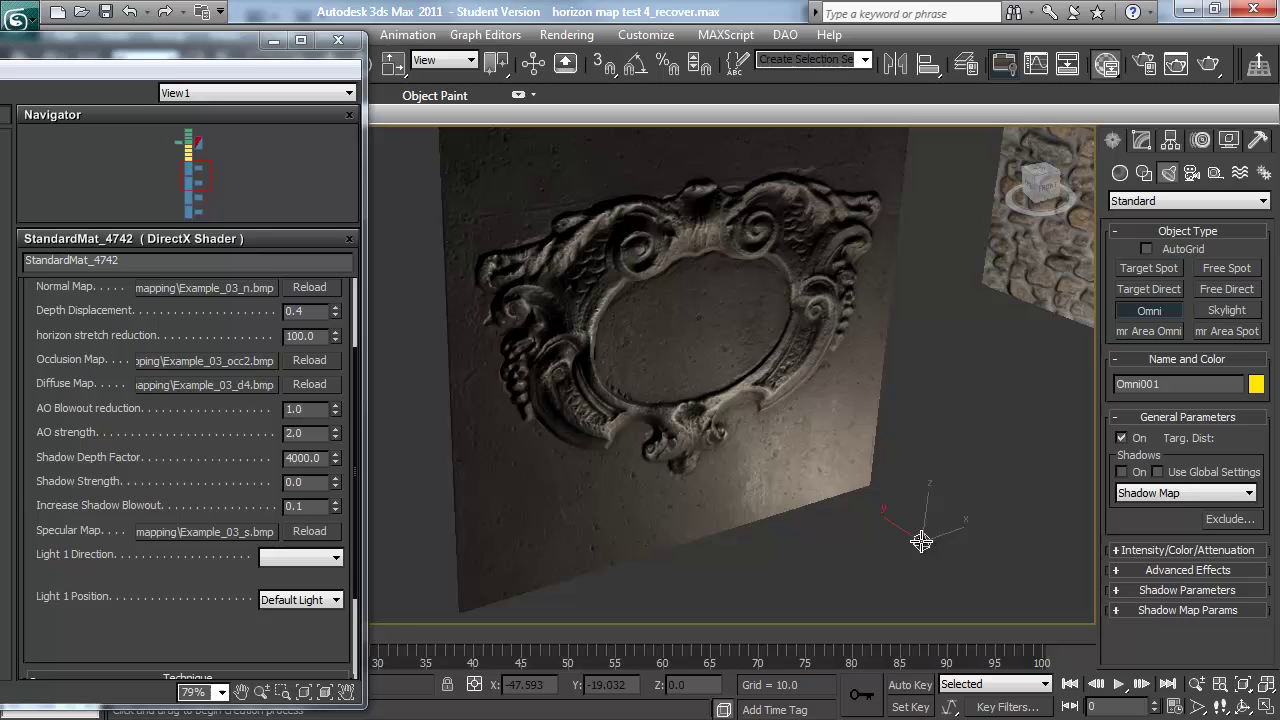
right_click(931, 518)
alt+middle_drag(931, 518, 967, 397)
drag(981, 405, 971, 380)
alt+middle_drag(971, 380, 809, 398)
Examine the ornament nearest the Omni light close up and set the shader's Shadow Strength to 60
scroll(799, 398, up, 3)
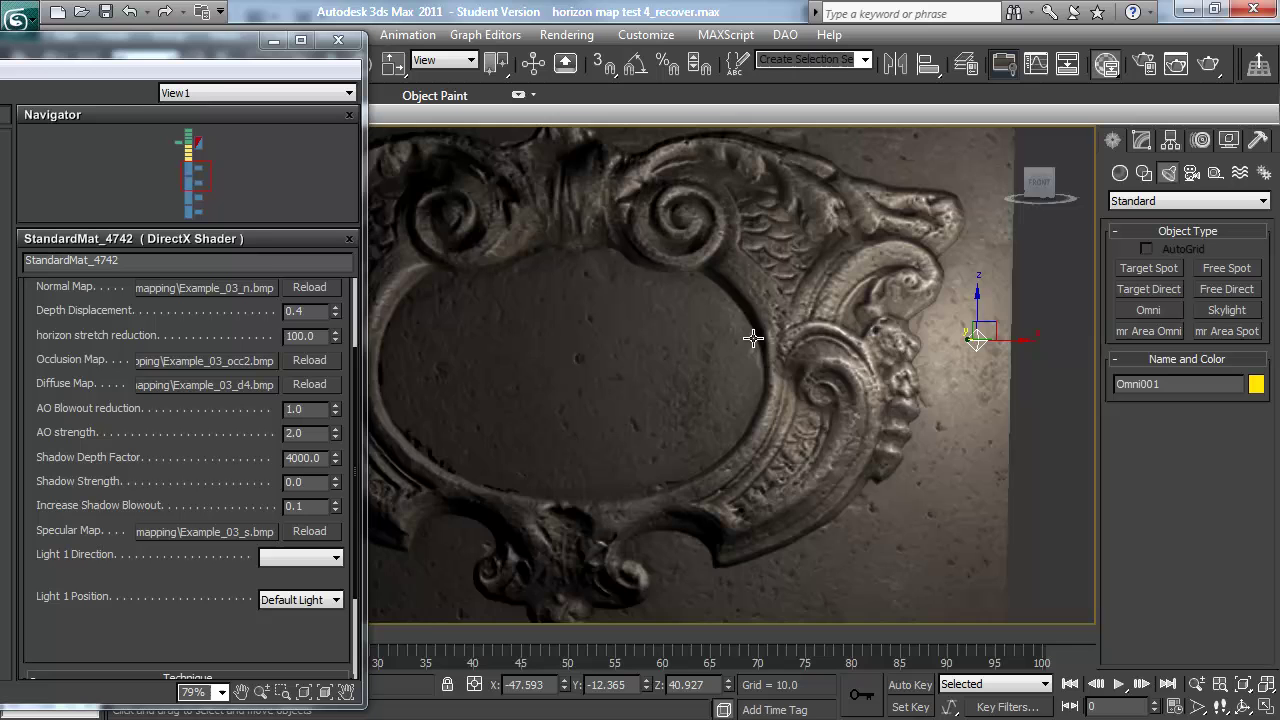
scroll(752, 345, up, 3)
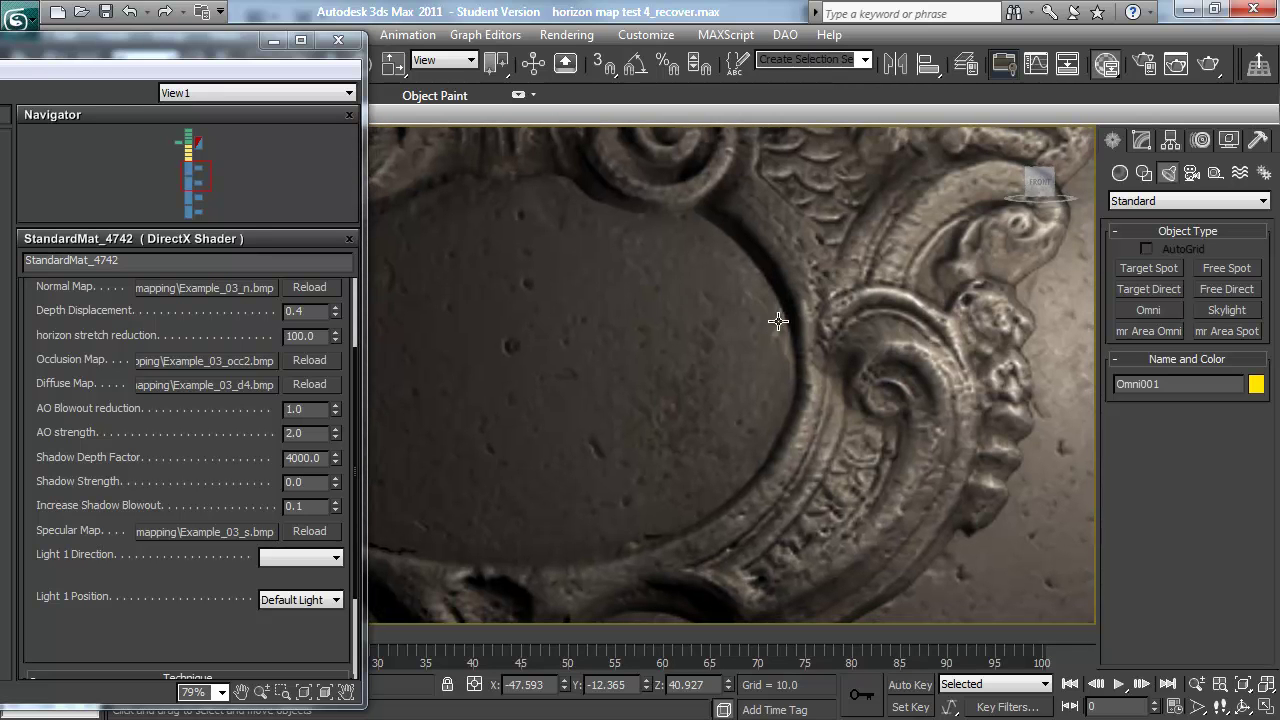
scroll(806, 389, down, 3)
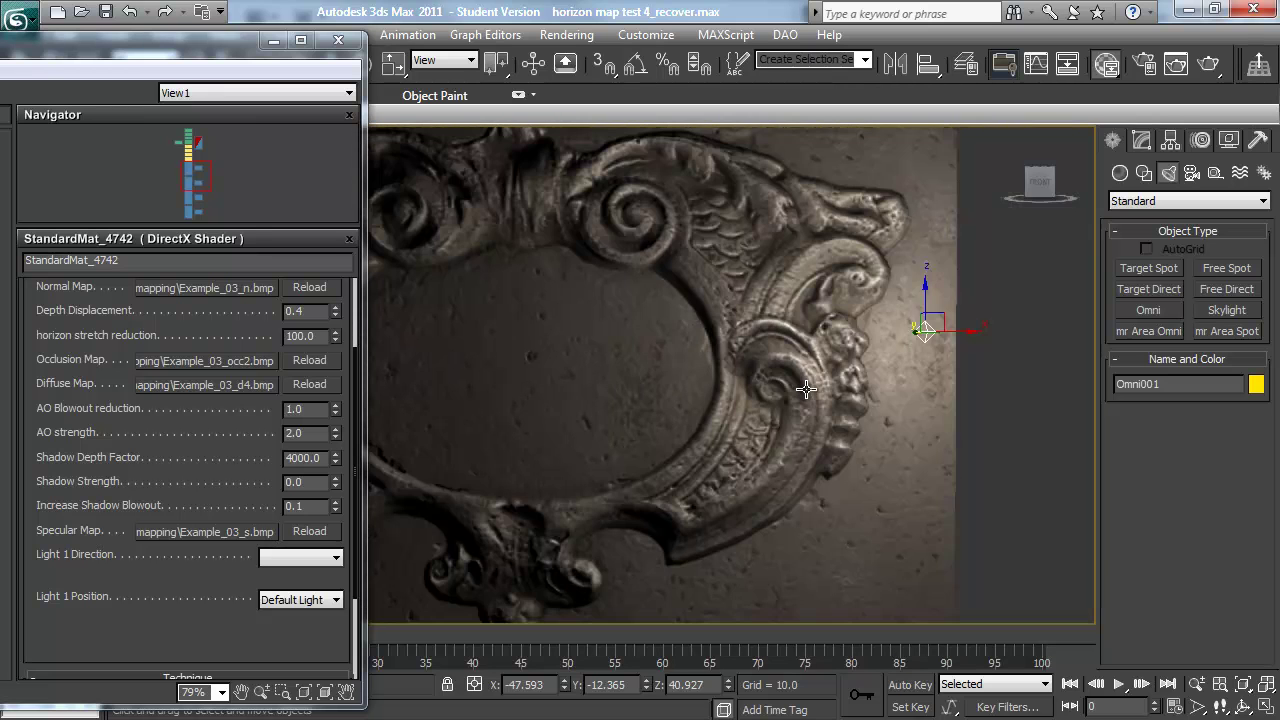
alt+middle_drag(723, 393, 730, 397)
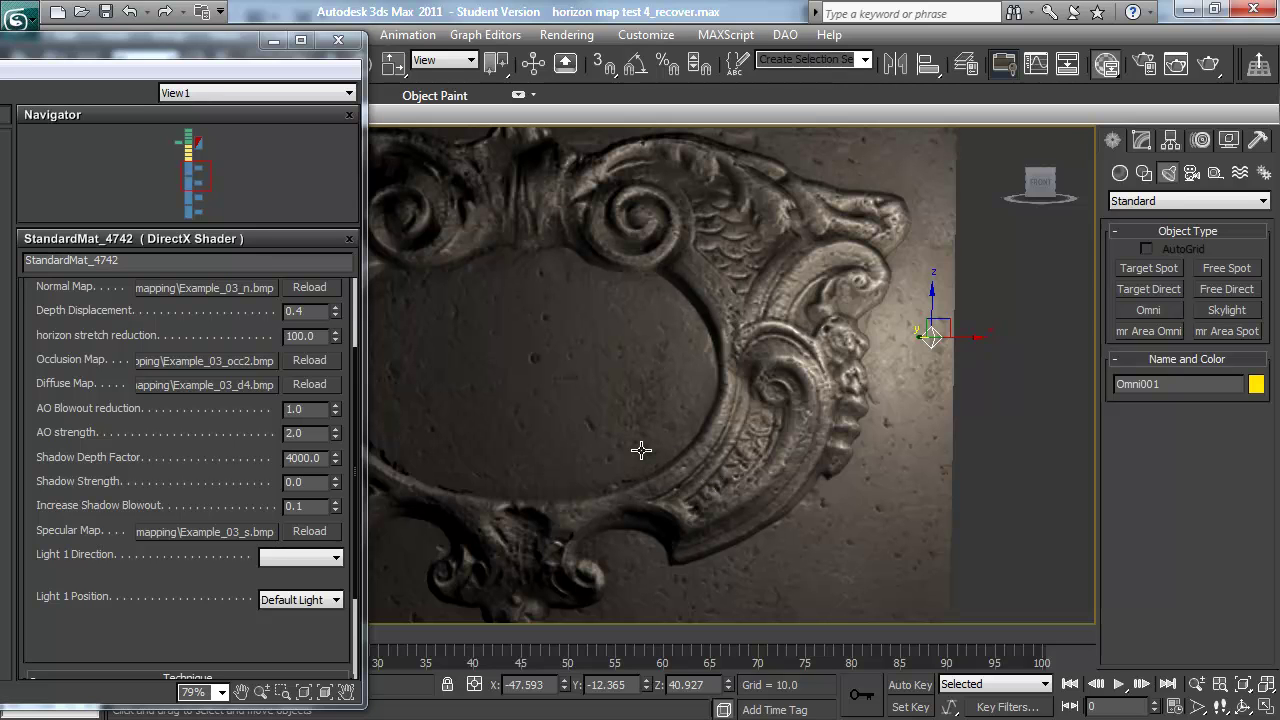
click(311, 485)
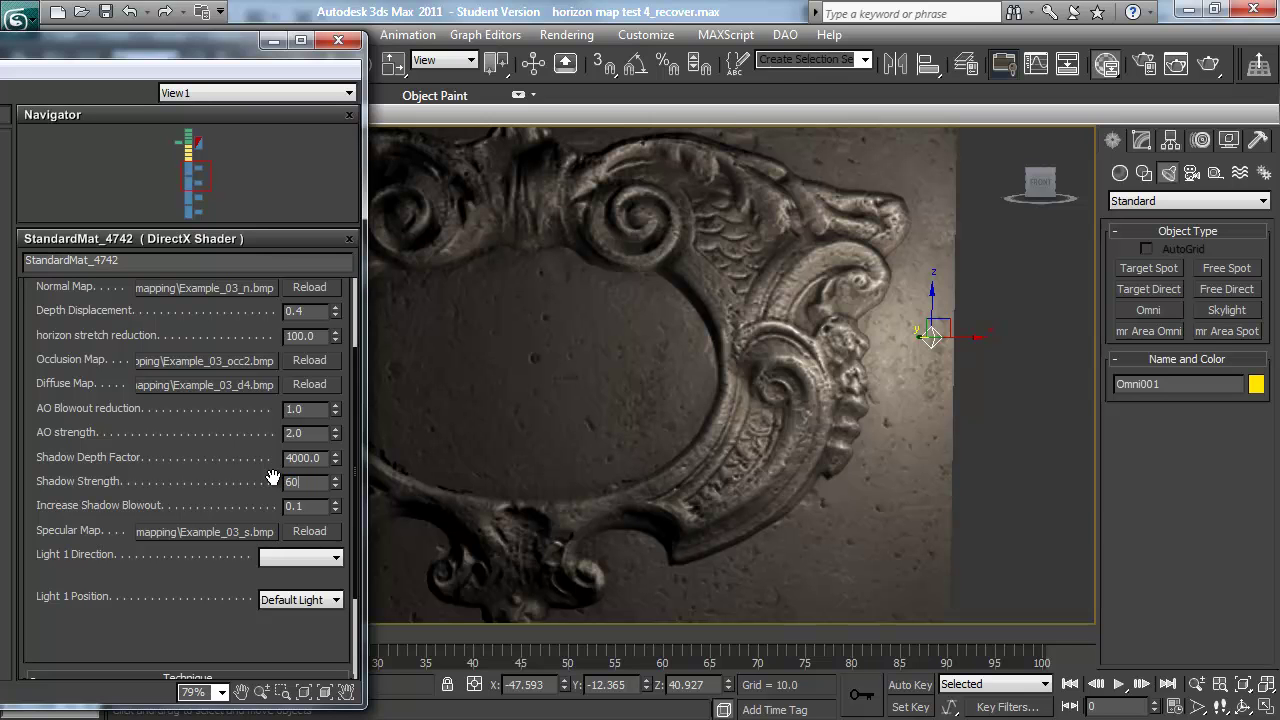
text(60)
key(Return)
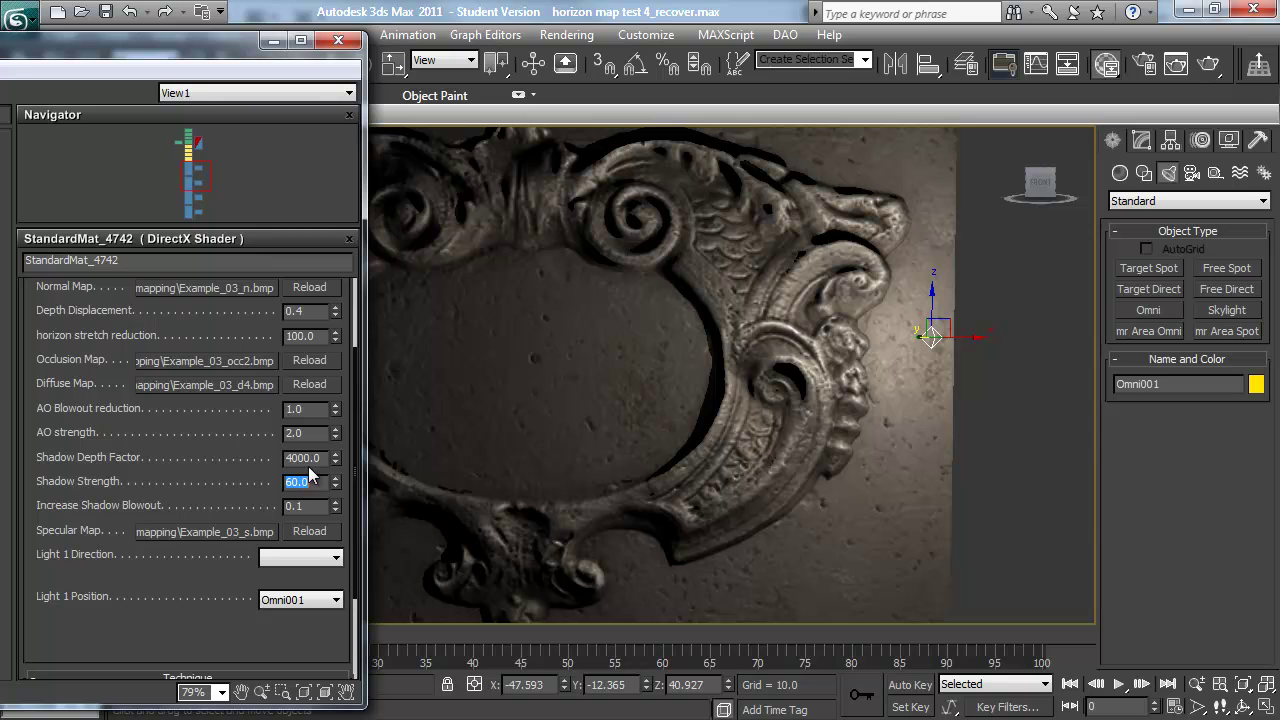
Set Increase Shadow Blowout to 0.5 and check the softened shadows around the ornament
click(315, 506)
text(0.5)
key(Return)
mouse_move(675, 474)
alt+middle_down()
mouse_move(728, 470)
mouse_move(677, 484)
alt+middle_up()
Try a Shadow Strength of 120 and view the carved panel from a slightly different angle
drag(303, 482, 314, 482)
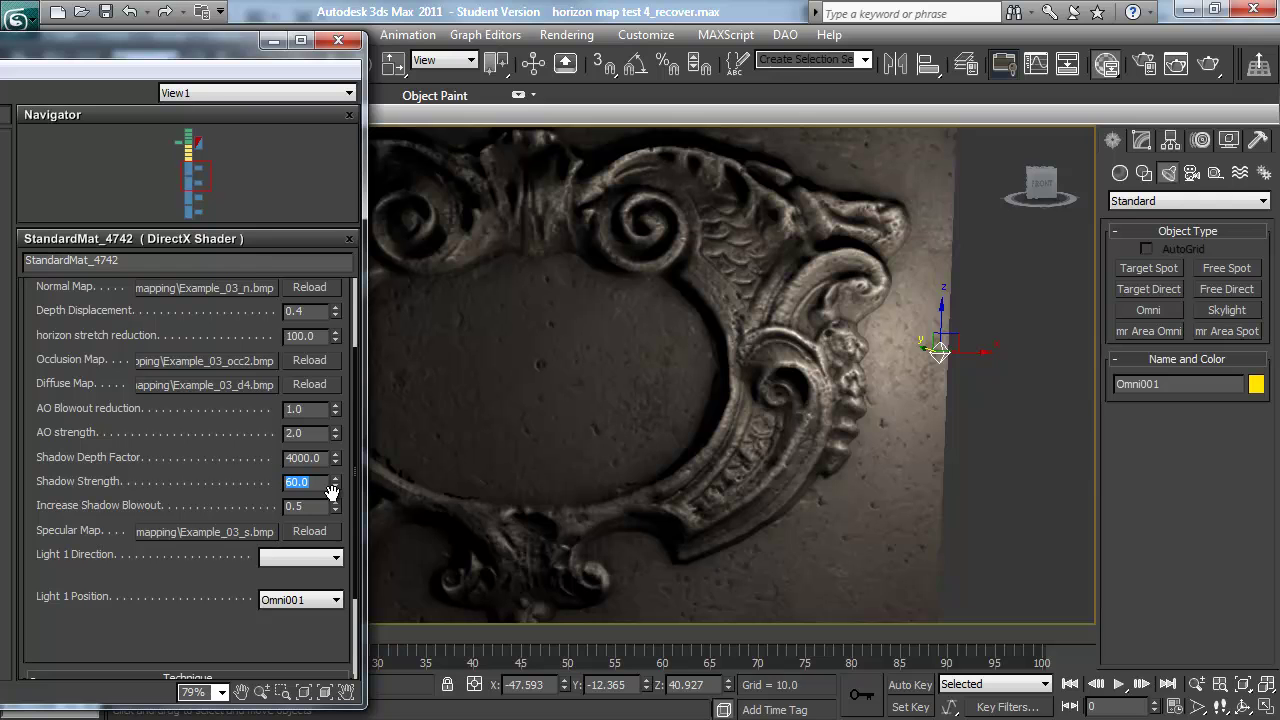
text(120)
key(Return)
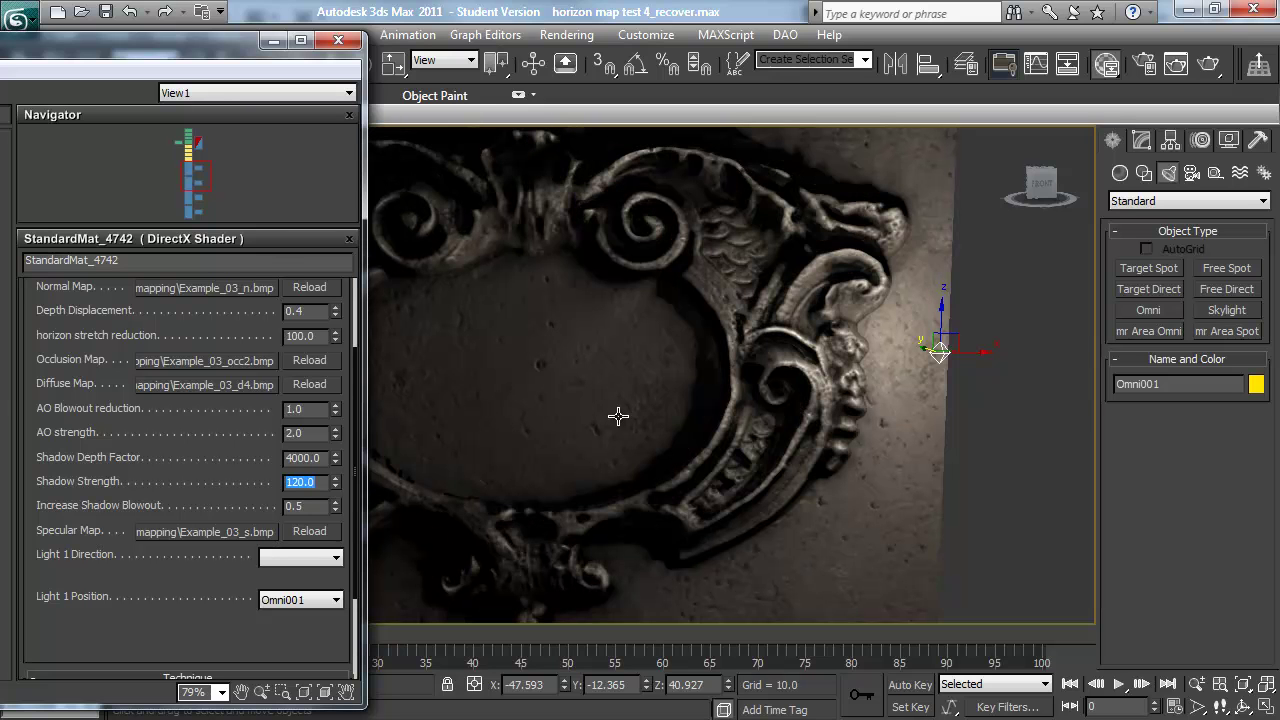
alt+middle_drag(619, 423, 438, 457)
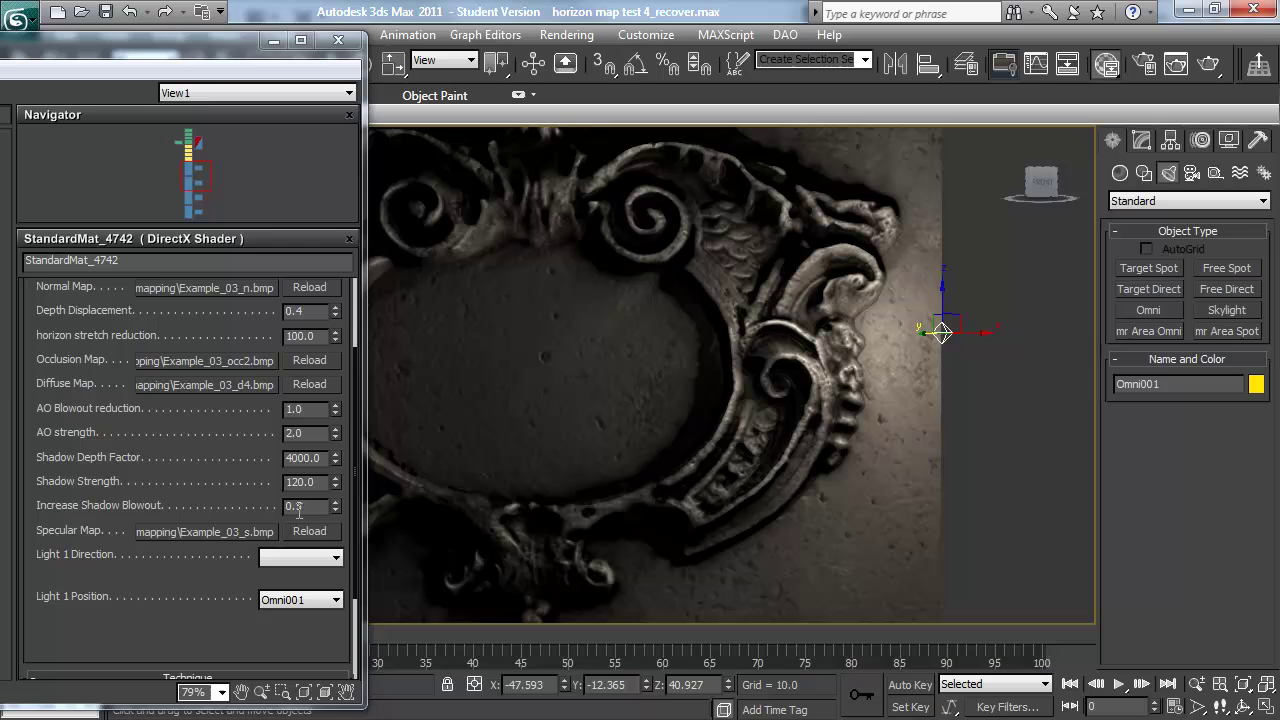
Try an Increase Shadow Blowout value of 0.2 and inspect the shadow edges on the ornament
drag(301, 508, 245, 505)
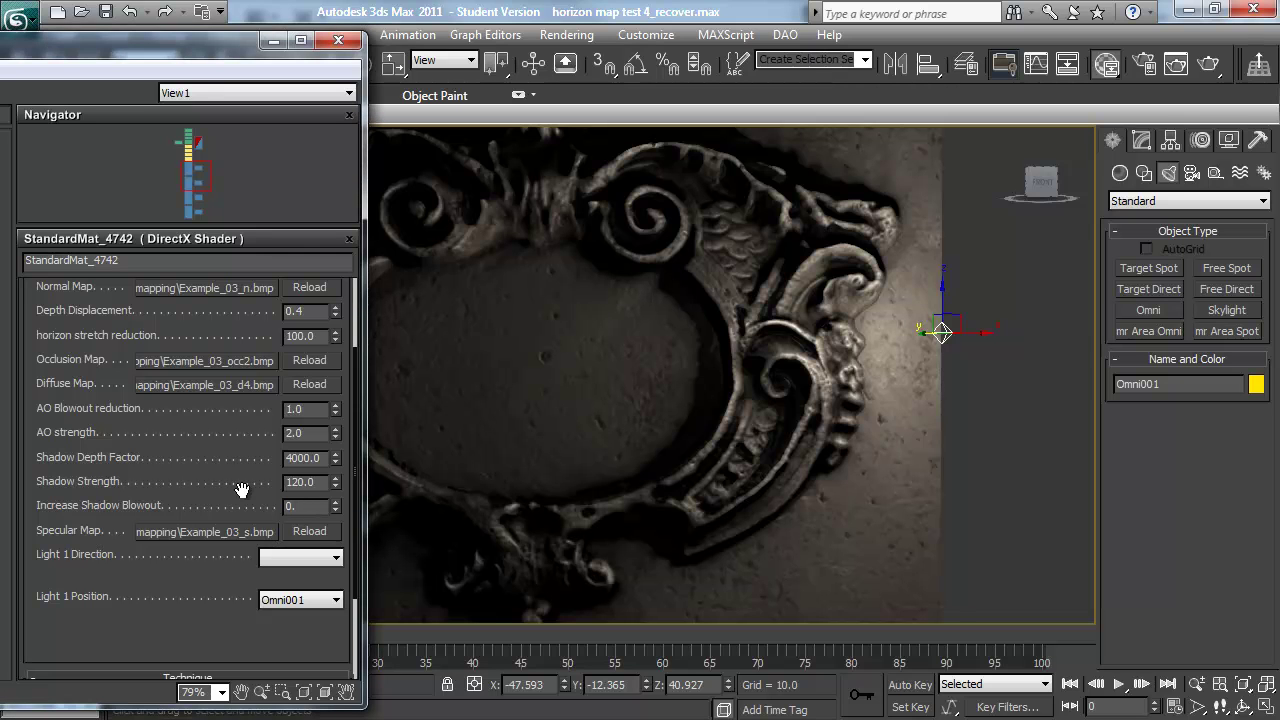
text(0.2)
key(Return)
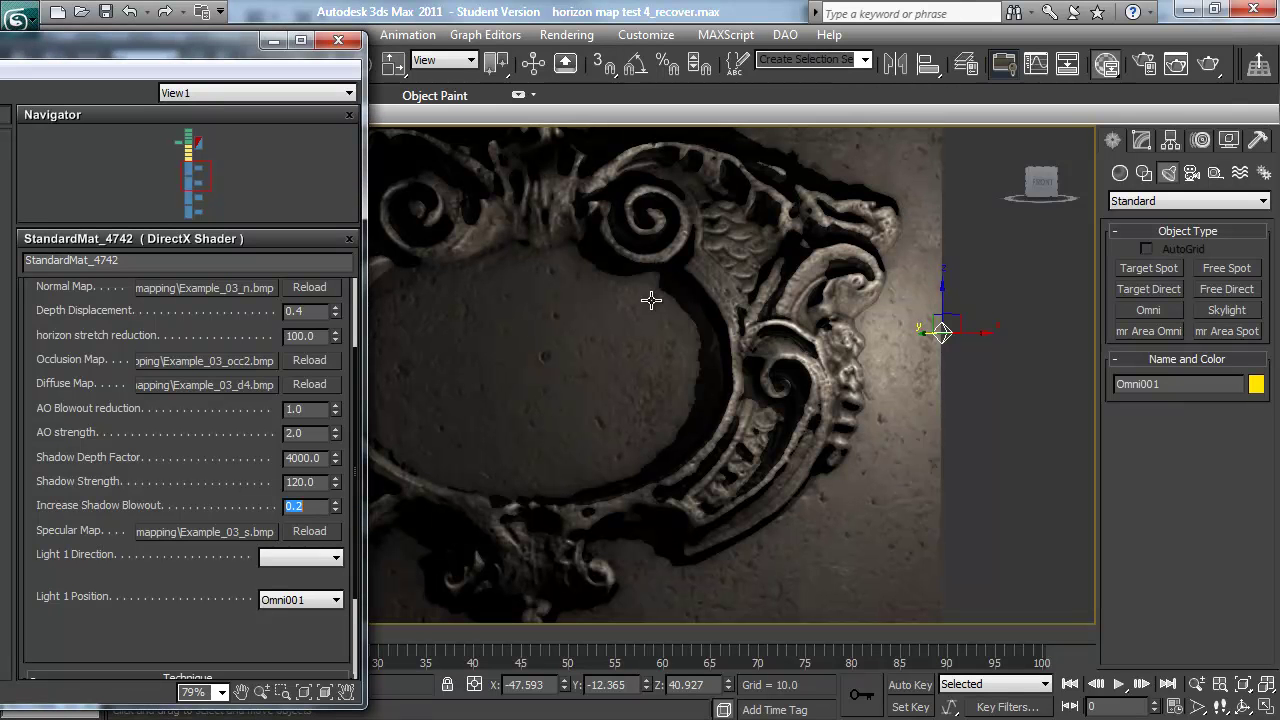
mouse_move(683, 398)
alt+middle_down()
mouse_move(717, 406)
mouse_move(718, 391)
mouse_move(688, 410)
alt+middle_up()
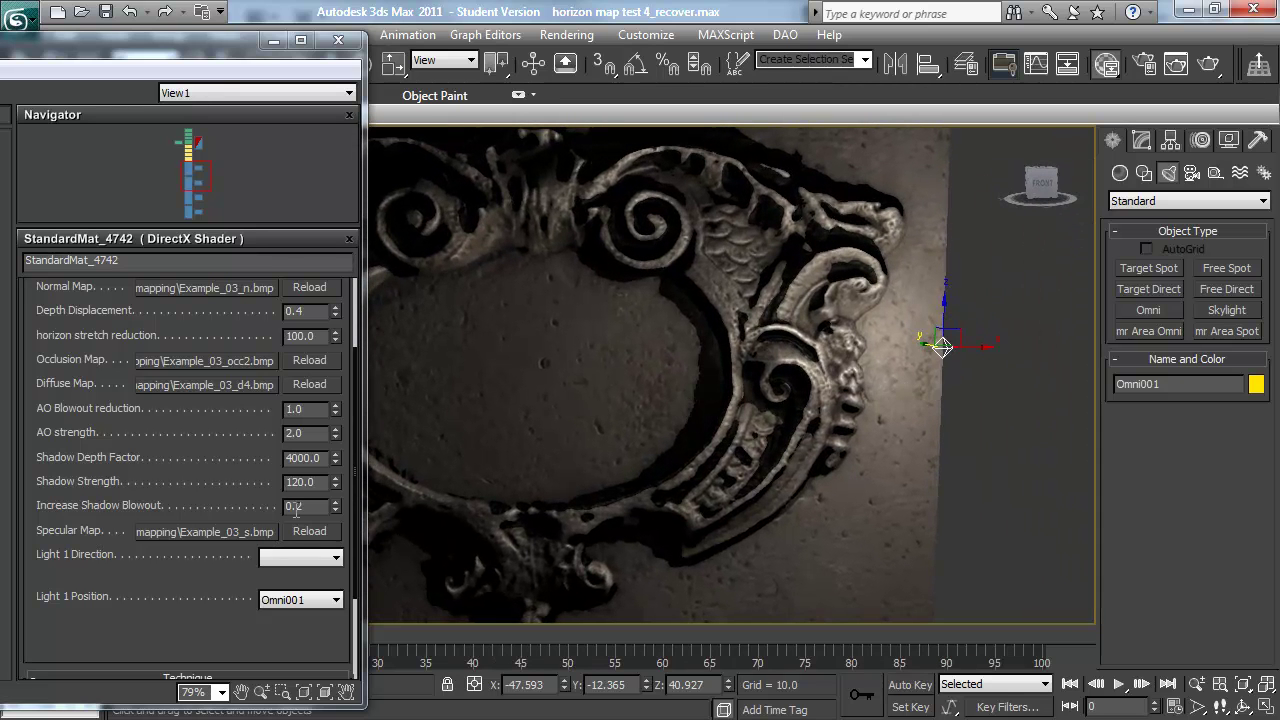
Set Increase Shadow Blowout to 1.0 and examine the shadows across more of the panel
drag(311, 510, 230, 507)
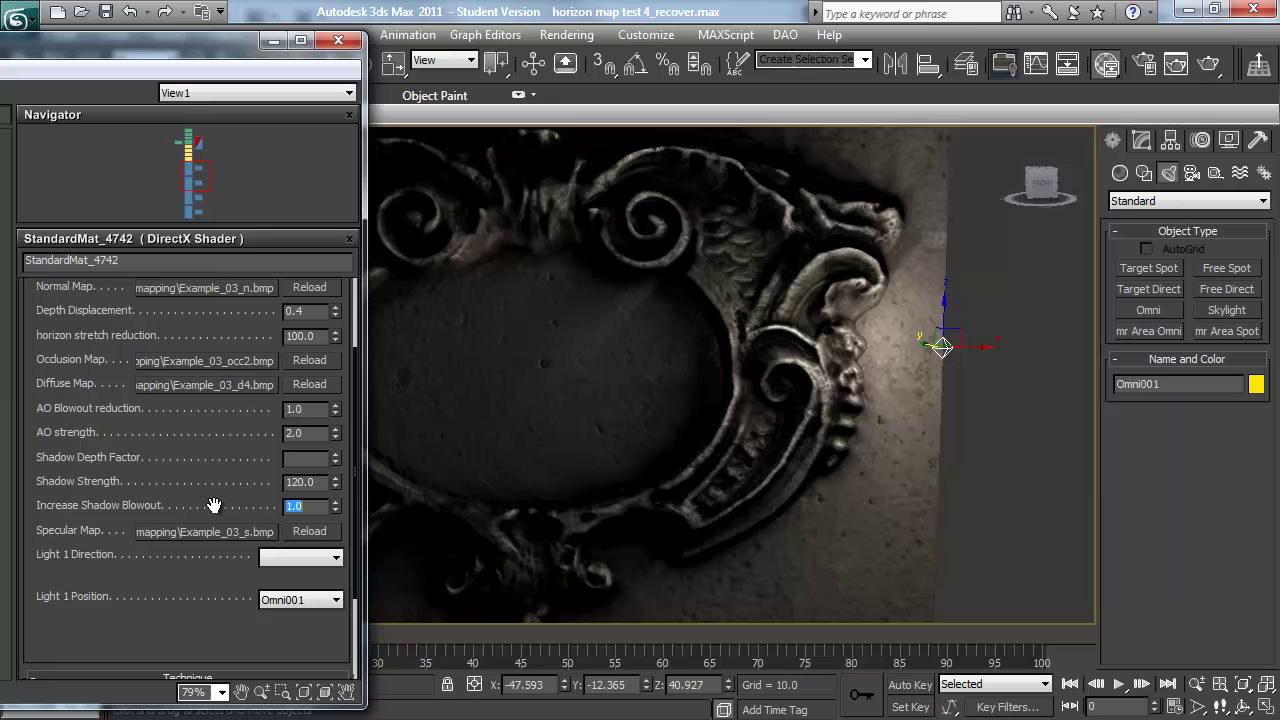
alt+middle_drag(560, 480, 588, 497)
scroll(569, 486, down, 2)
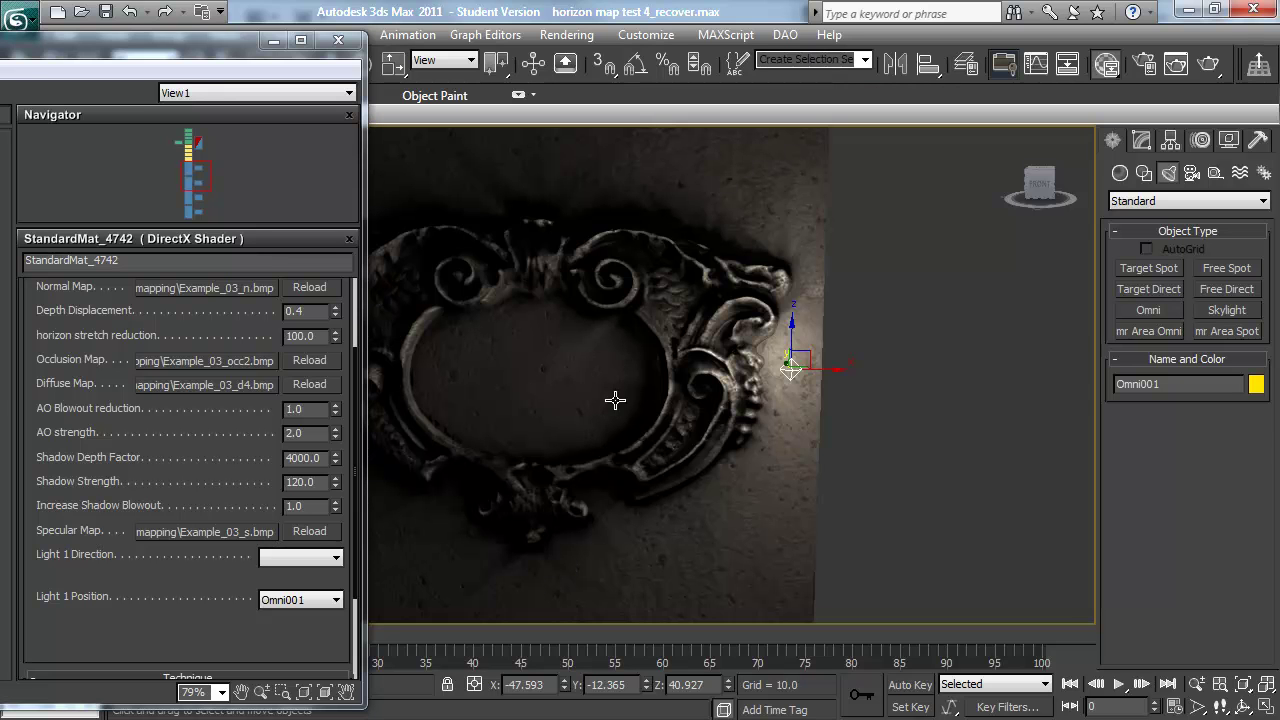
alt+middle_drag(615, 400, 671, 499)
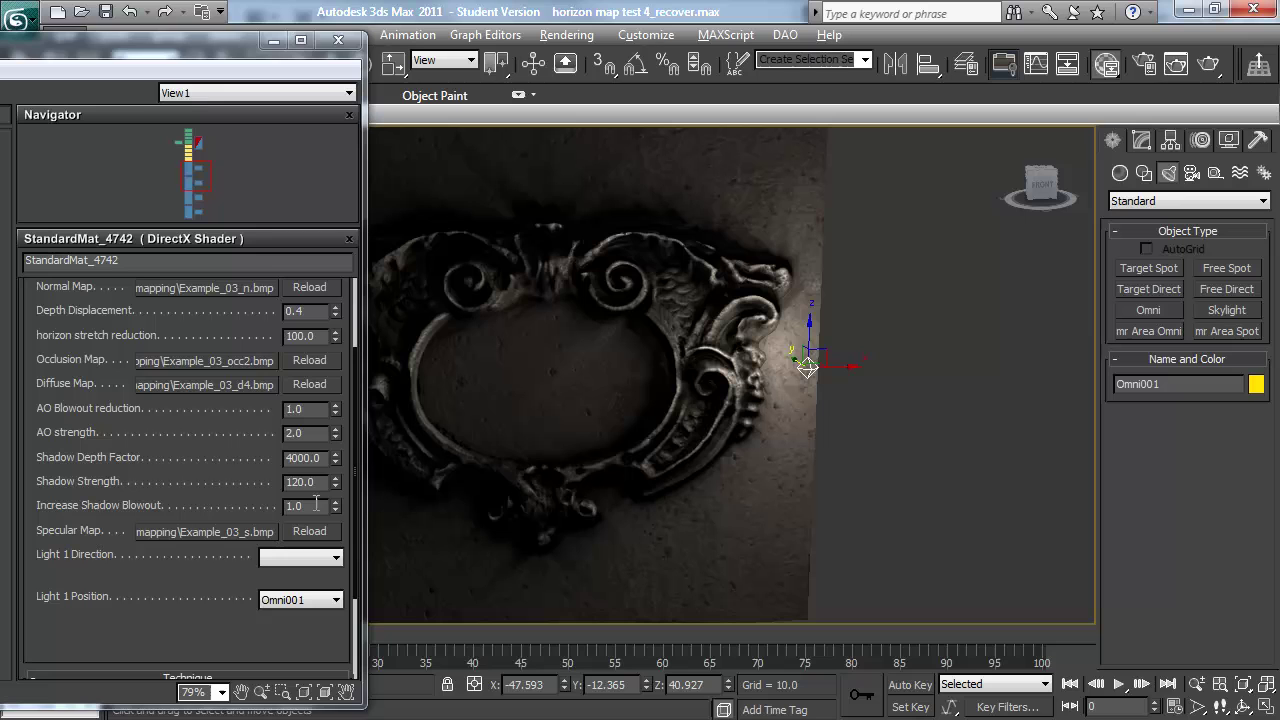
Try Shadow Strengths of 60 and 40 and compare the shadows on the ornament
drag(318, 482, 112, 484)
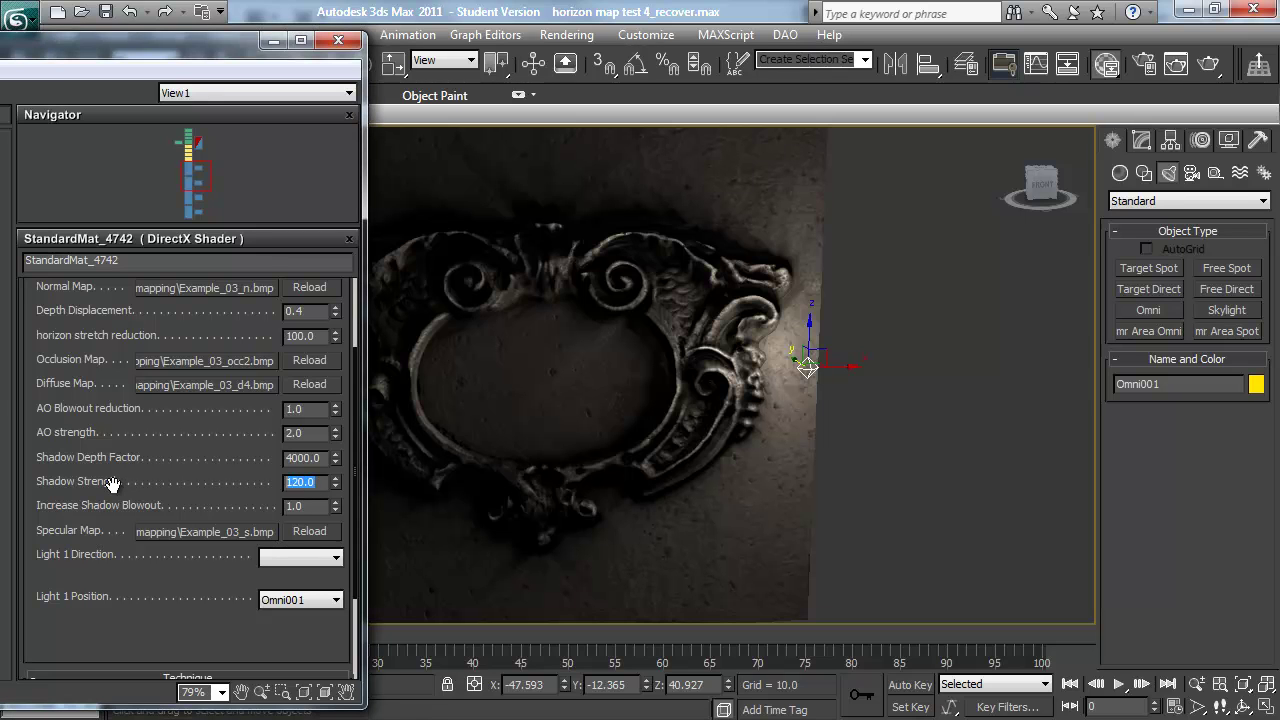
text(60)
key(Return)
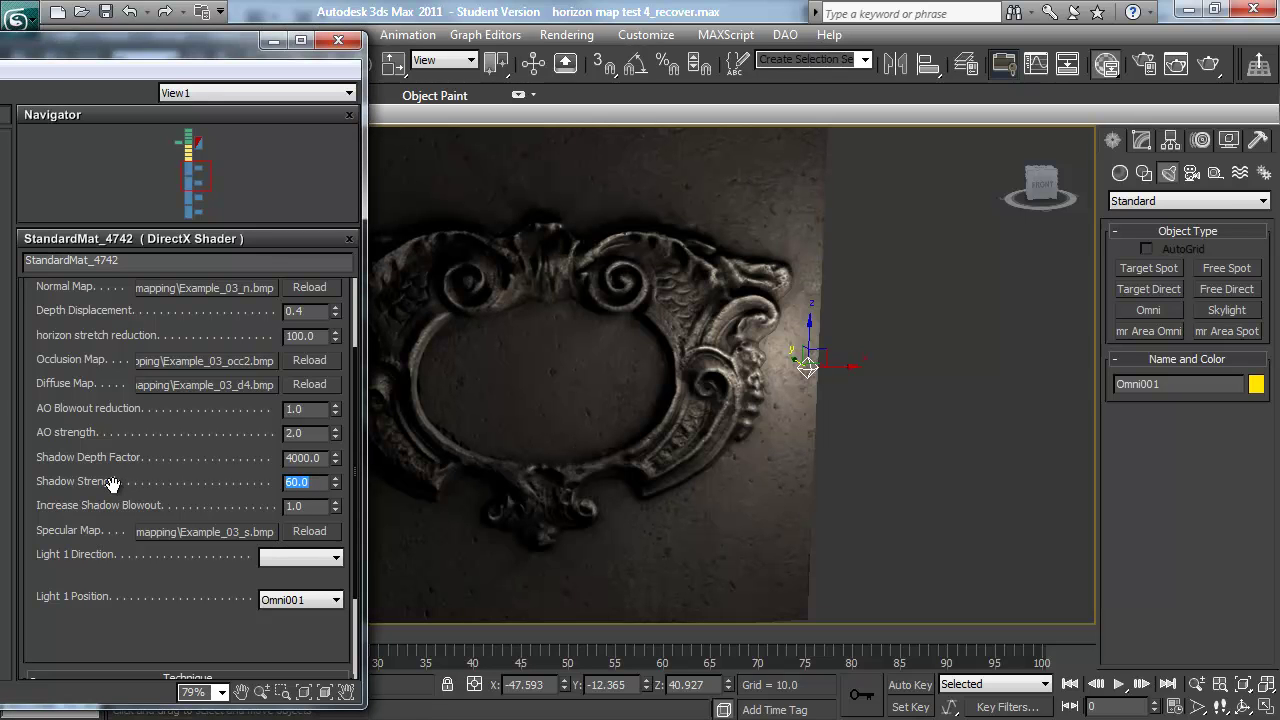
text(40)
key(Return)
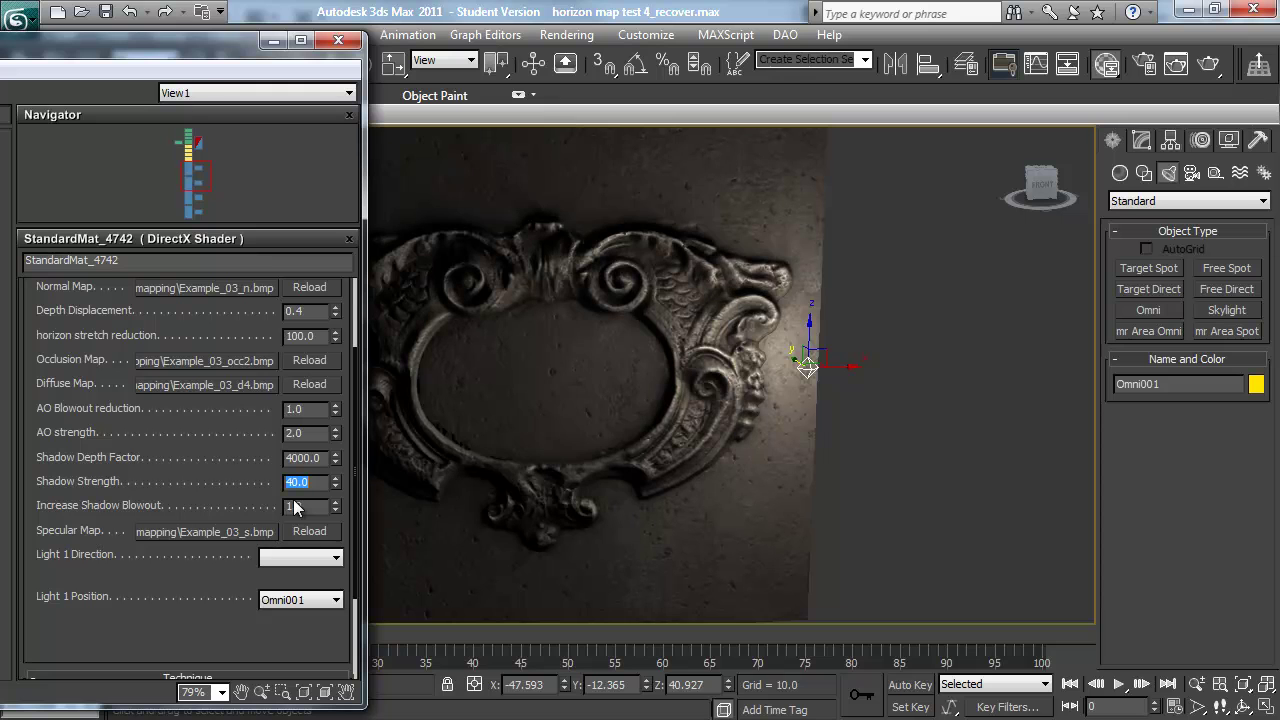
alt+middle_drag(788, 398, 745, 298)
Set the shader's Shadow Strength to 80
drag(315, 483, 171, 488)
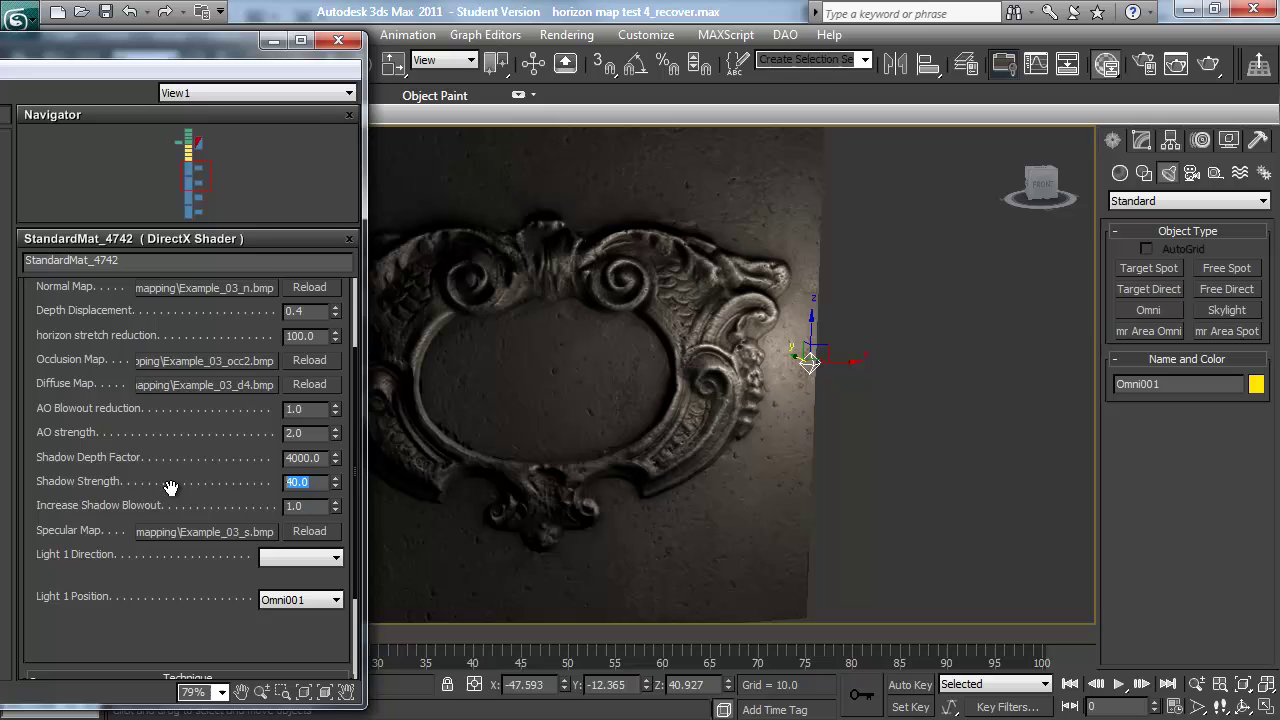
text(80)
key(Return)
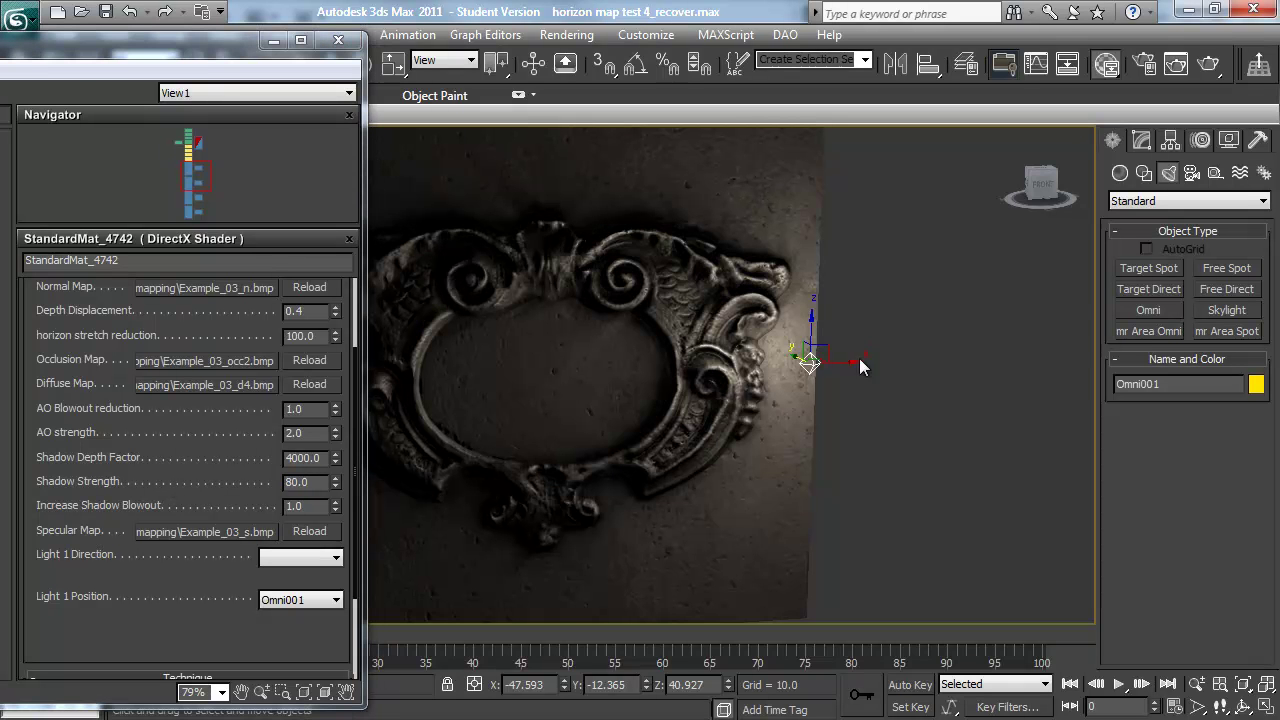
Move the Omni light to the top centre of the oval frame, at about X -81.6 and Z 53.7
drag(824, 343, 558, 254)
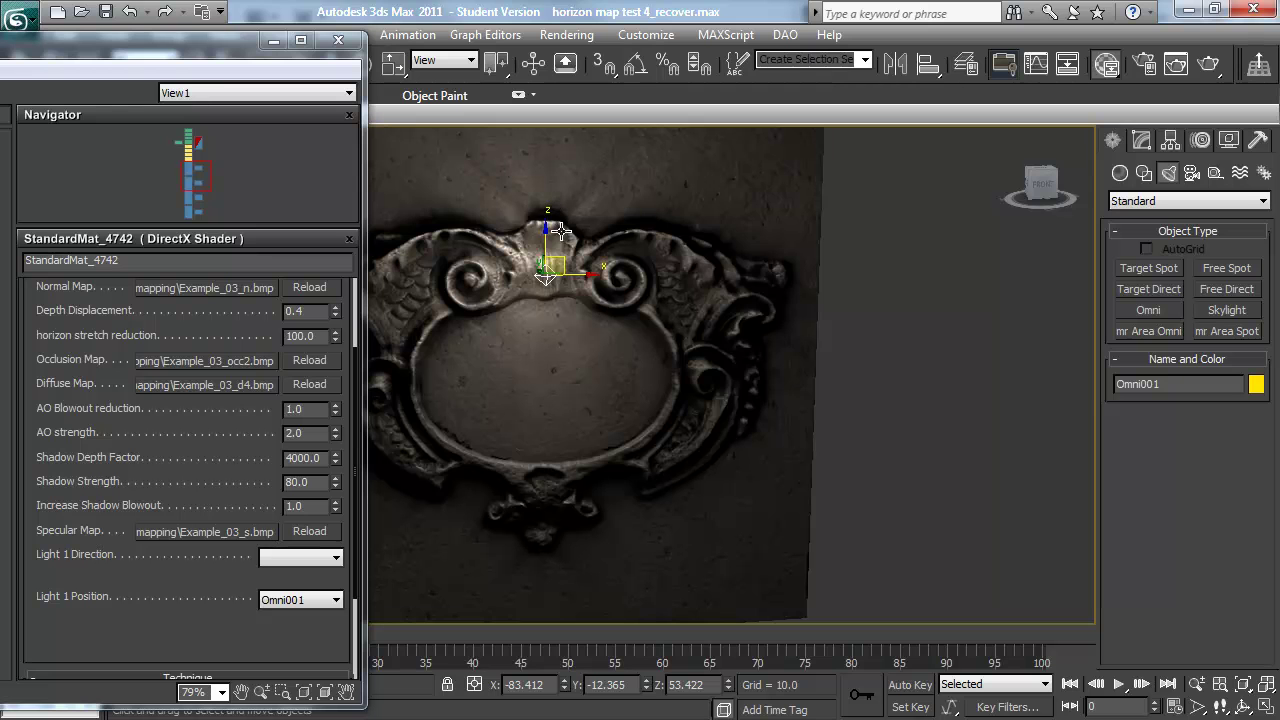
mouse_move(563, 256)
mouse_down()
mouse_move(565, 200)
mouse_move(565, 244)
mouse_up()
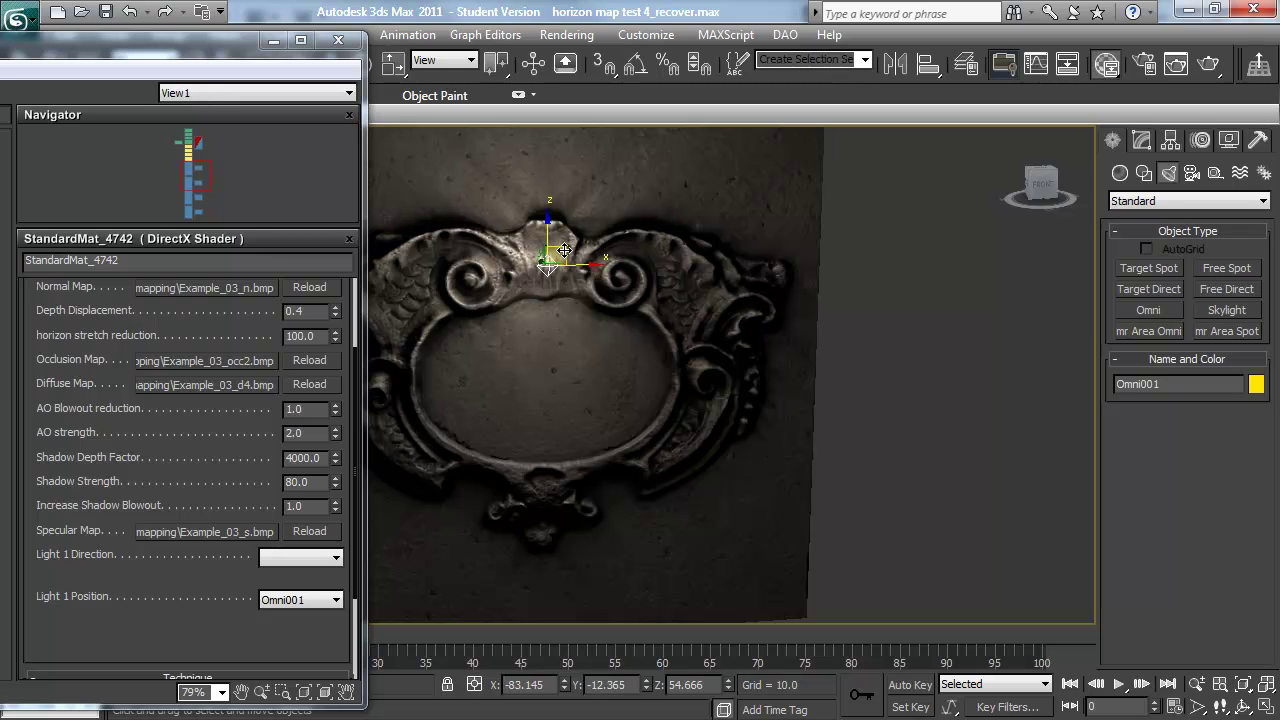
drag(565, 262, 567, 268)
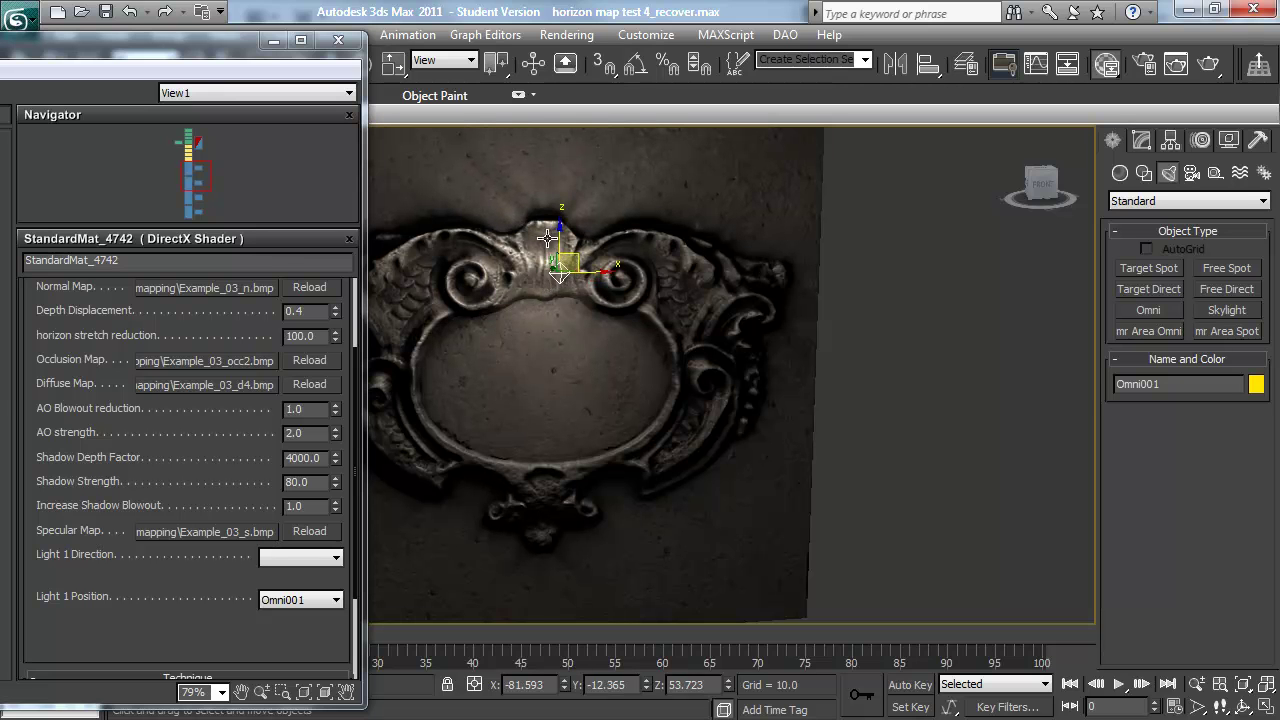
Sweep the Omni light across the carved panel, then pull it forward from the oval's centre to about X -83.1, Y -31.6, Z 36.8
drag(565, 270, 817, 457)
scroll(770, 430, down, 3)
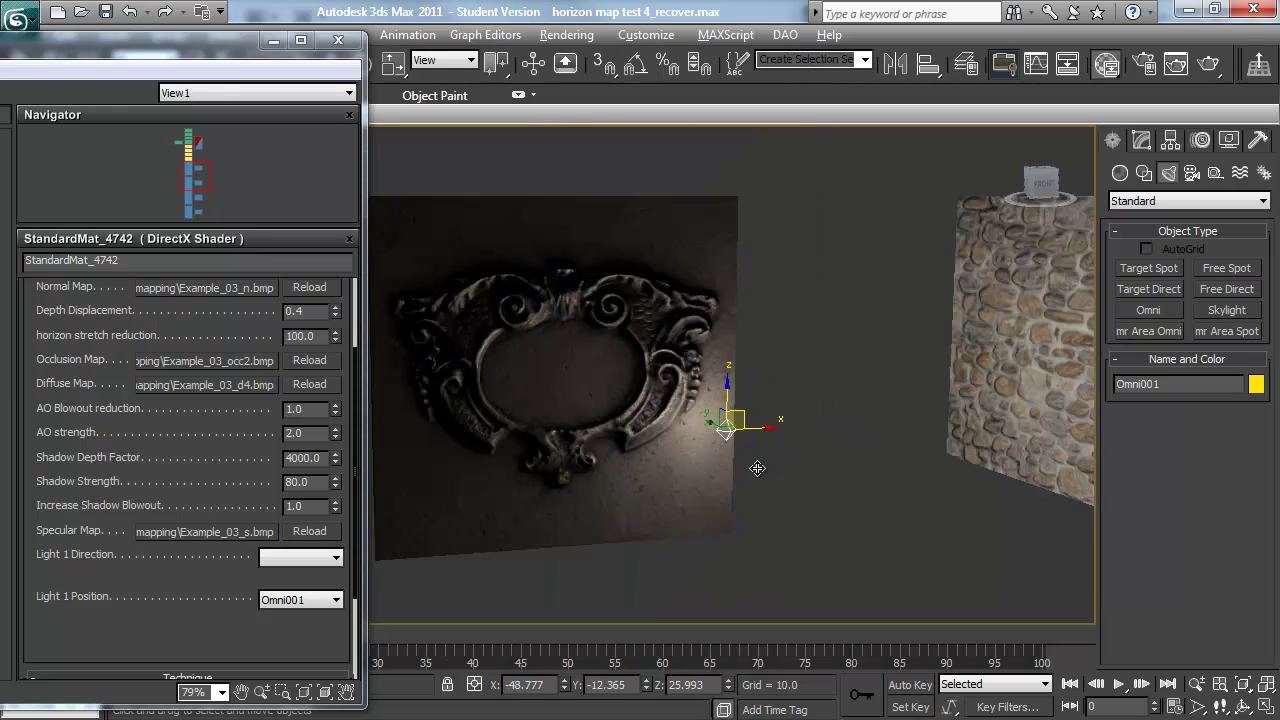
drag(747, 402, 604, 368)
alt+middle_drag(604, 368, 618, 395)
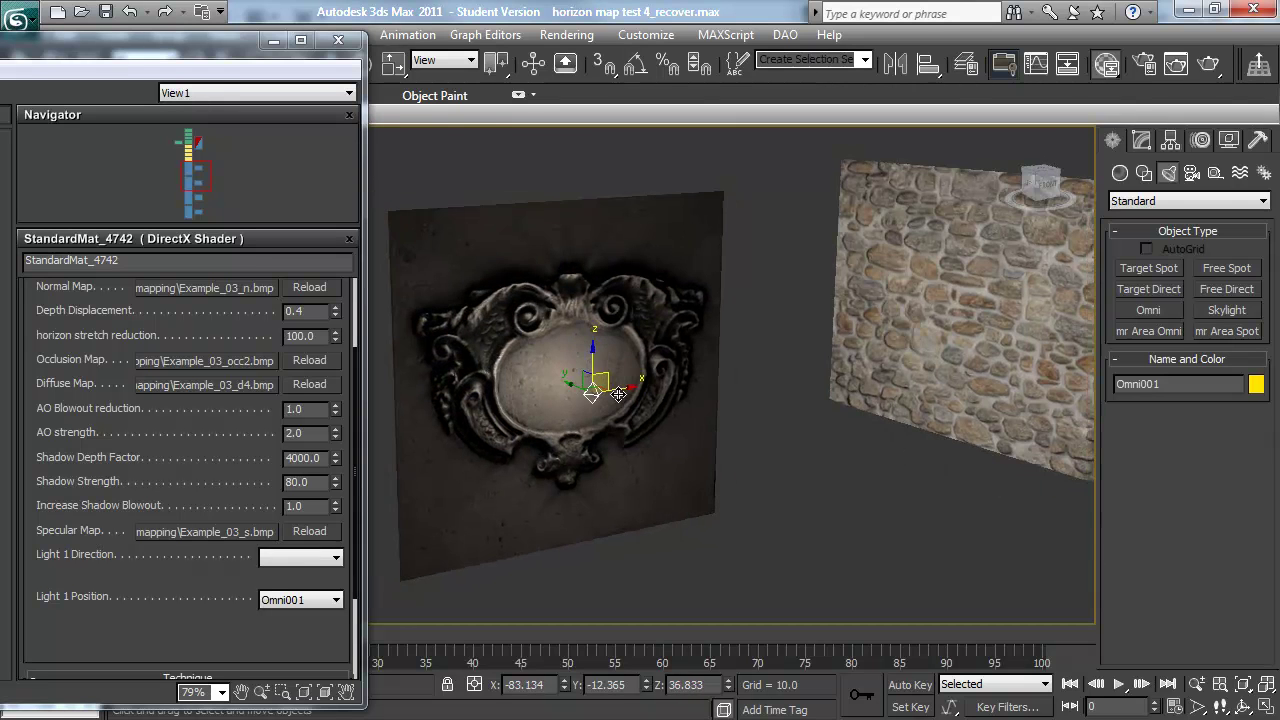
drag(575, 386, 625, 398)
alt+middle_drag(625, 398, 629, 397)
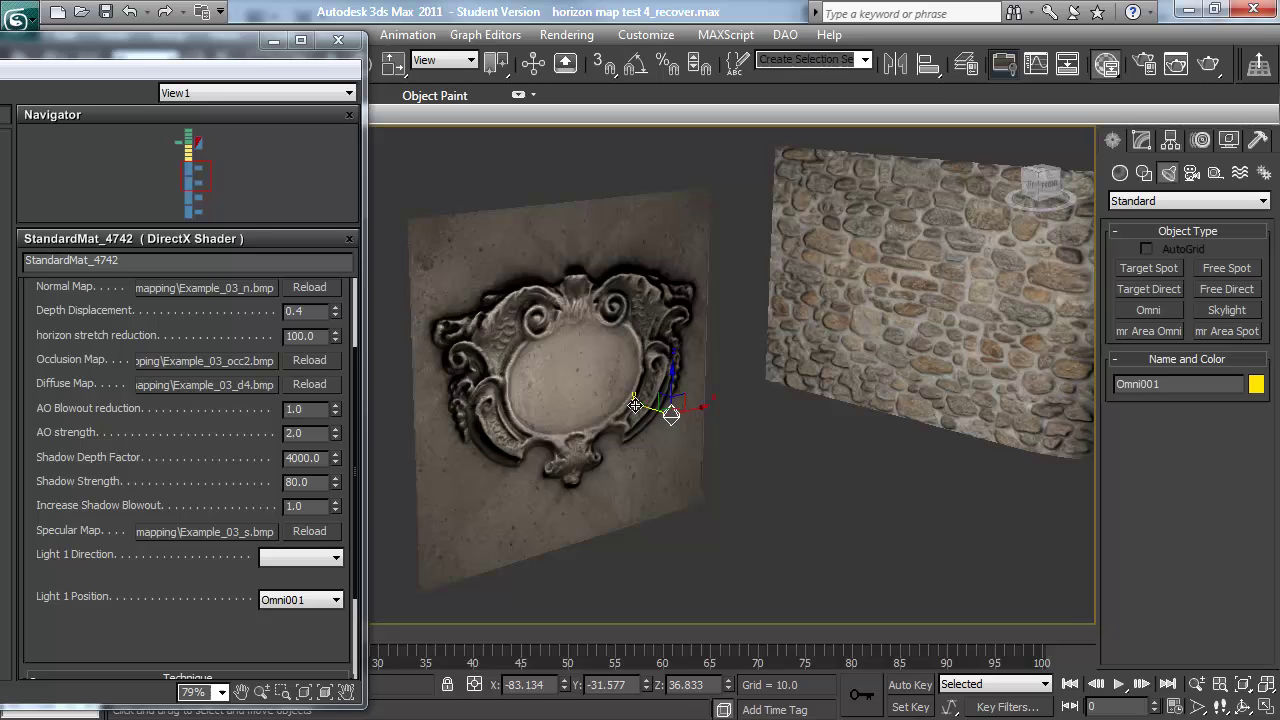
Select the carved panel and set the shader's Shadow Strength to 40
click(629, 397)
drag(629, 397, 622, 423)
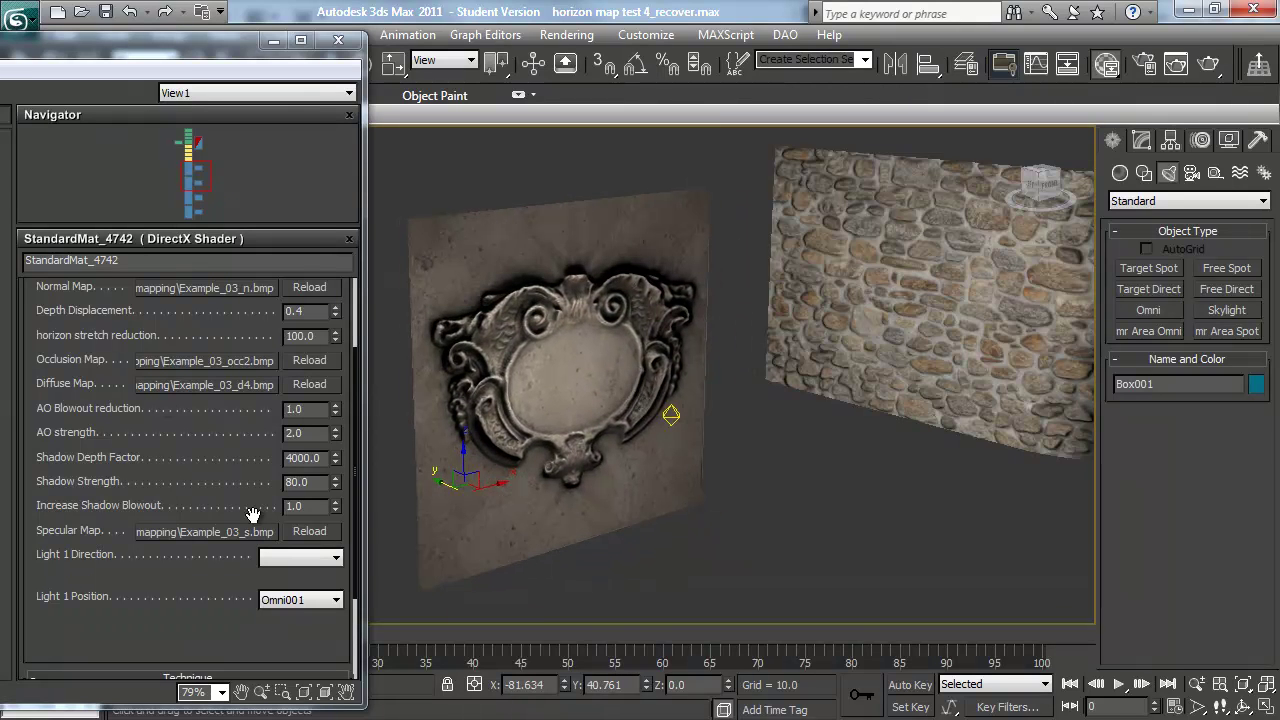
drag(318, 484, 243, 482)
text(40)
key(Return)
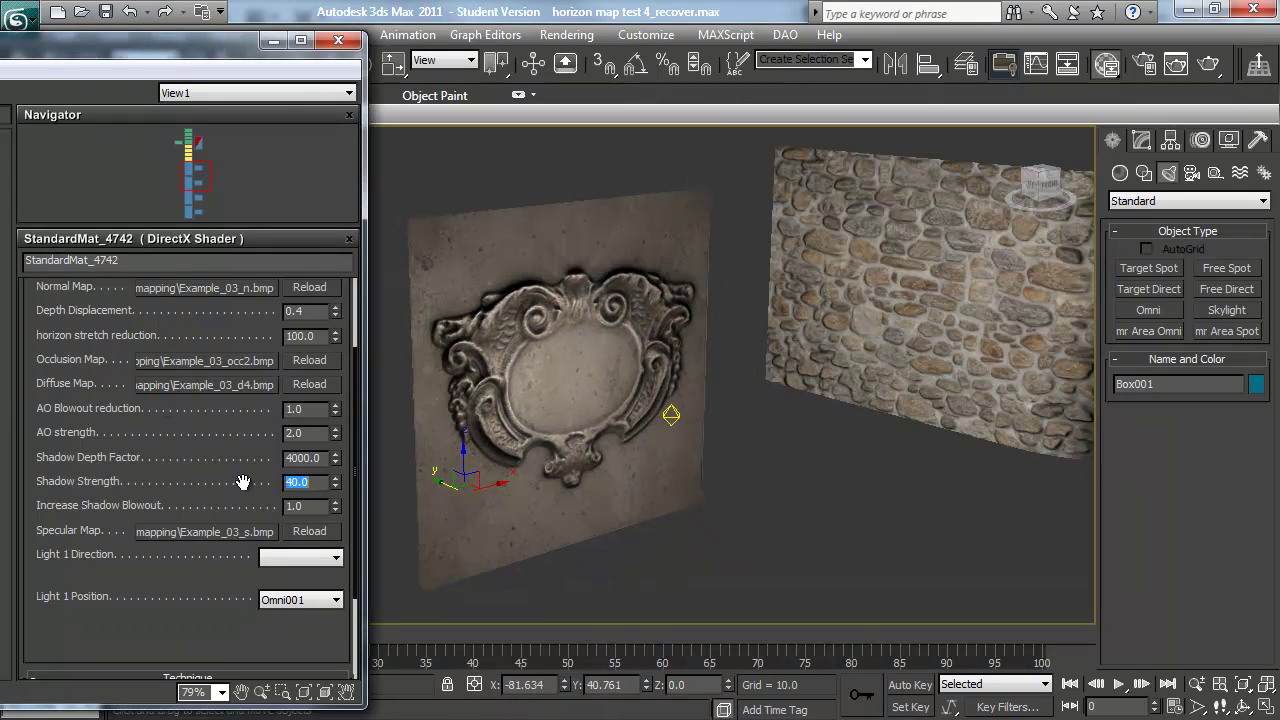
Select the Omni light in front of the carved panel and delete it from the scene
mouse_move(648, 405)
alt+middle_down()
mouse_move(698, 416)
mouse_move(647, 412)
alt+middle_up()
click(690, 407)
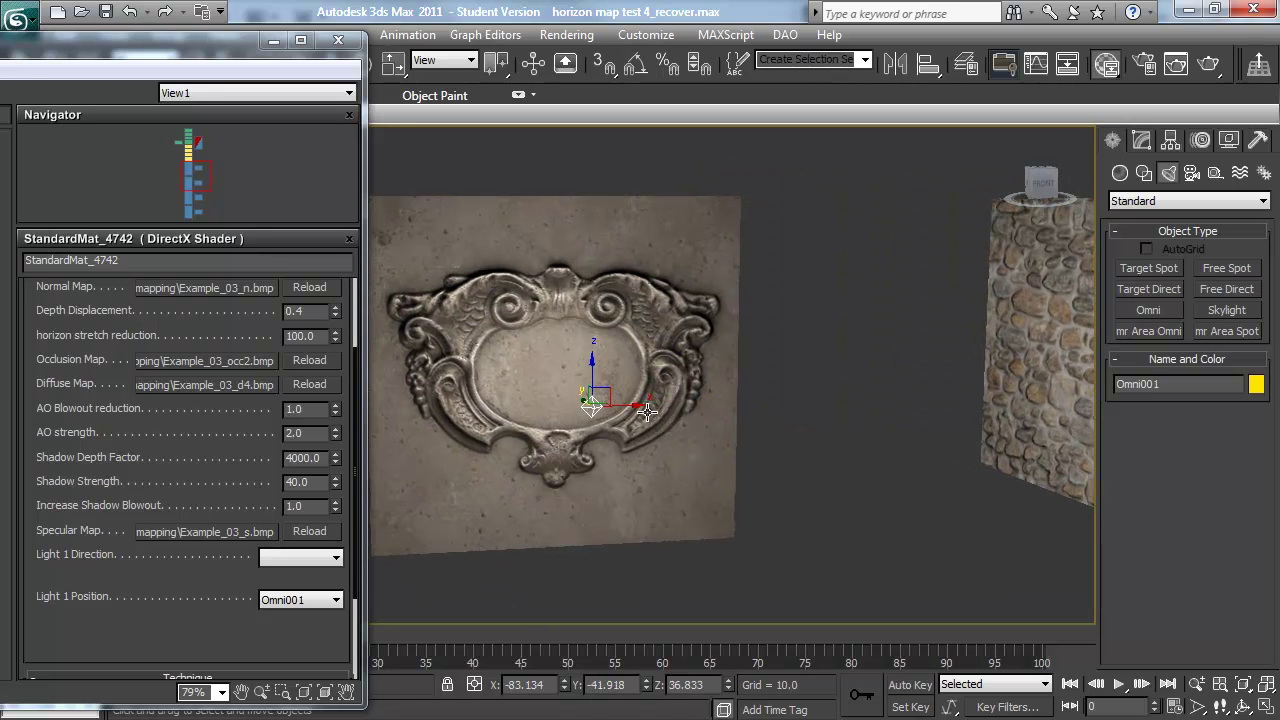
key(Delete)
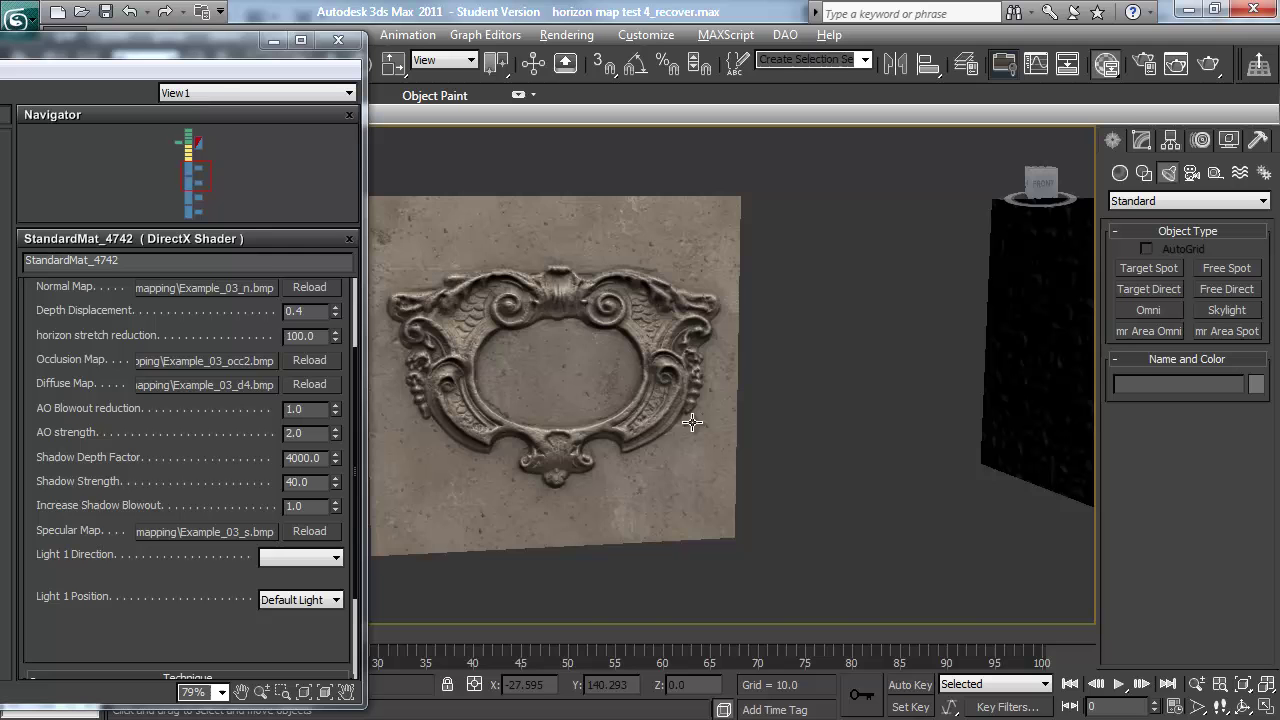
Select the stone wall and examine its relief shading across the curved sections from several angles and distances
click(1051, 360)
mouse_move(1051, 360)
middle_down()
mouse_move(751, 400)
mouse_move(631, 398)
mouse_move(651, 463)
mouse_move(857, 463)
middle_up()
key(z)
scroll(702, 412, down, 3)
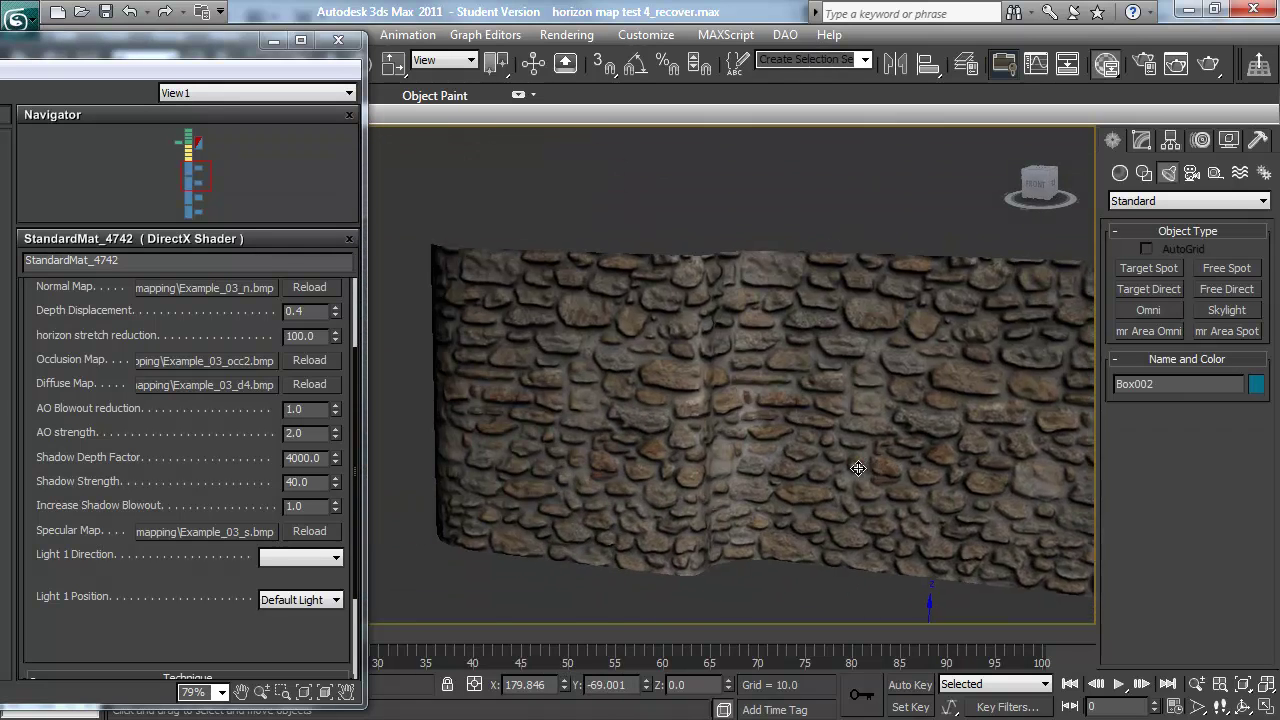
scroll(764, 433, down, 3)
alt+middle_drag(764, 432, 782, 389)
scroll(732, 449, up, 3)
scroll(732, 449, up, 3)
scroll(692, 468, down, 5)
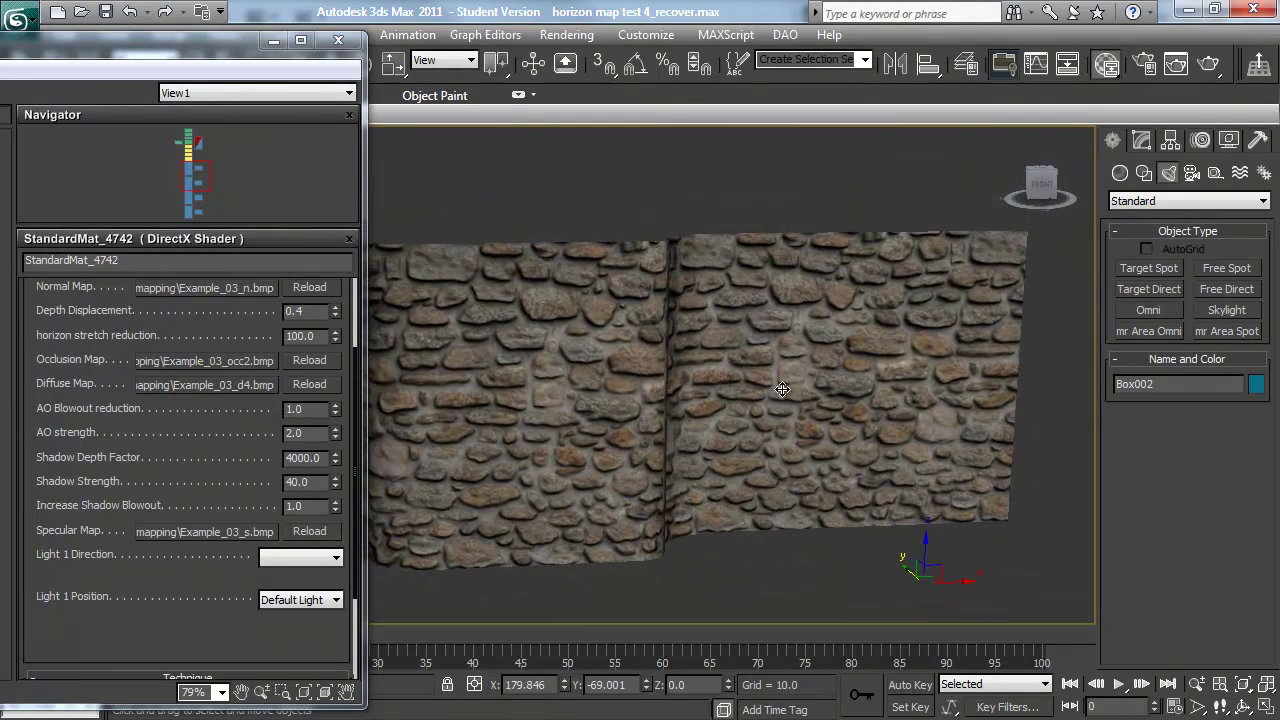
Pick the stone wall's large flat face at polygon level, frame it in the view, and clear the selection
click(1134, 141)
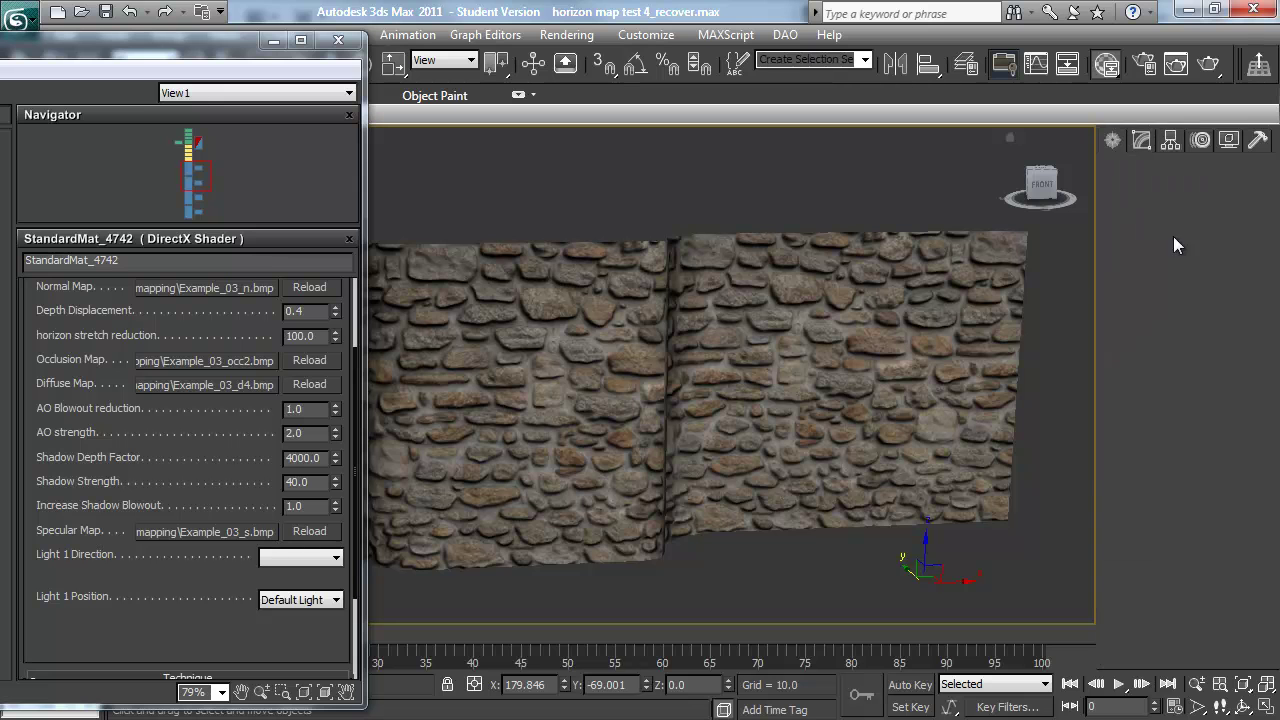
click(1207, 491)
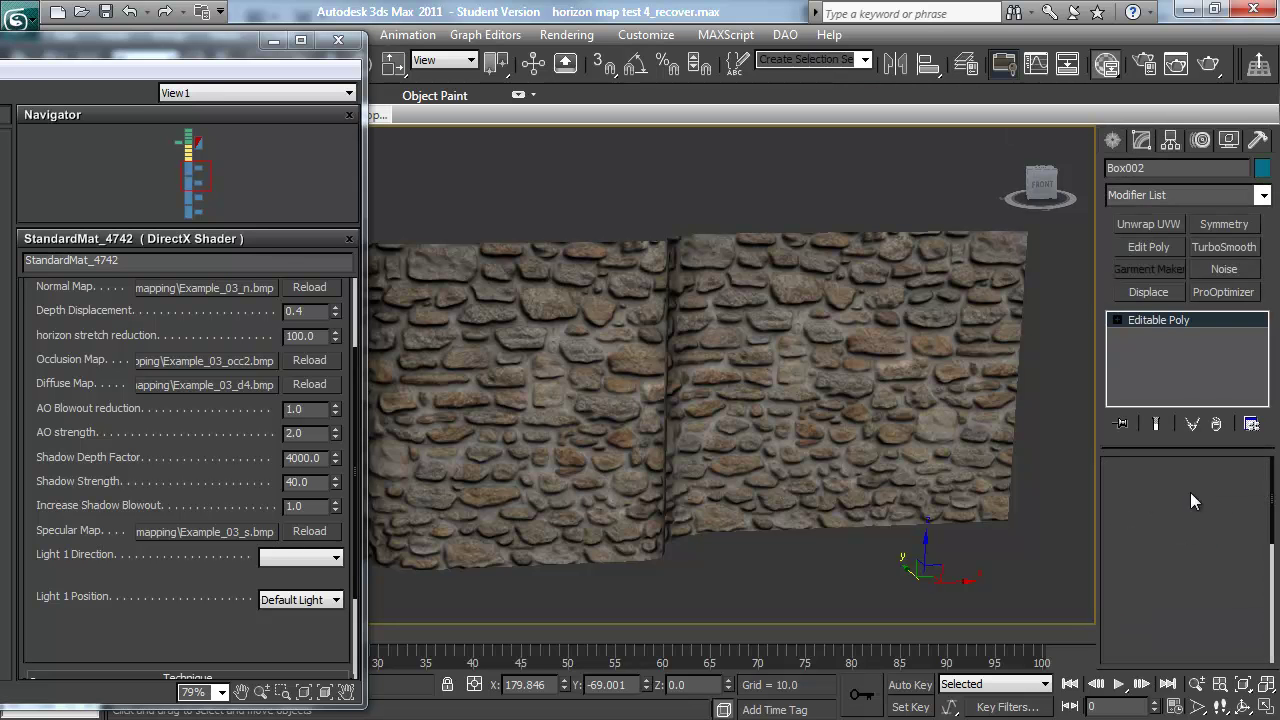
click(462, 369)
key(z)
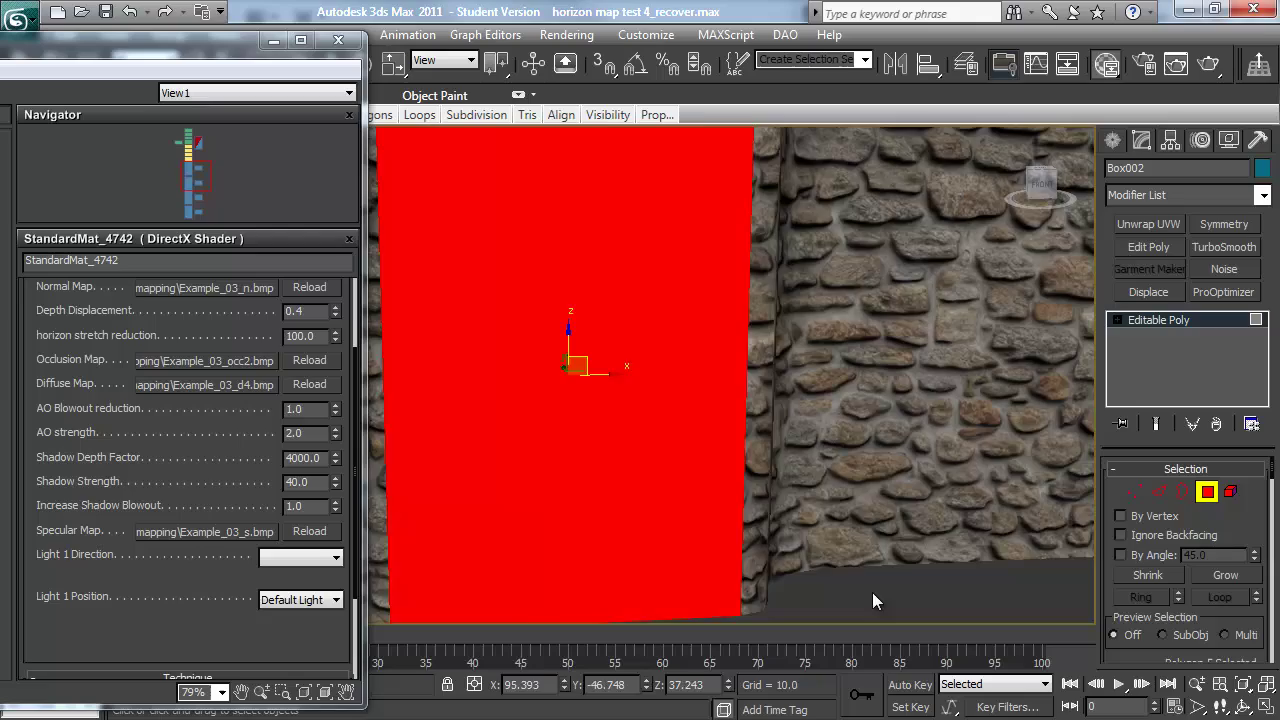
click(872, 592)
Examine the stone wall's curved outer edge and inner bend for relief along the silhouette, close up and from several angles
alt+middle_drag(609, 460, 740, 466)
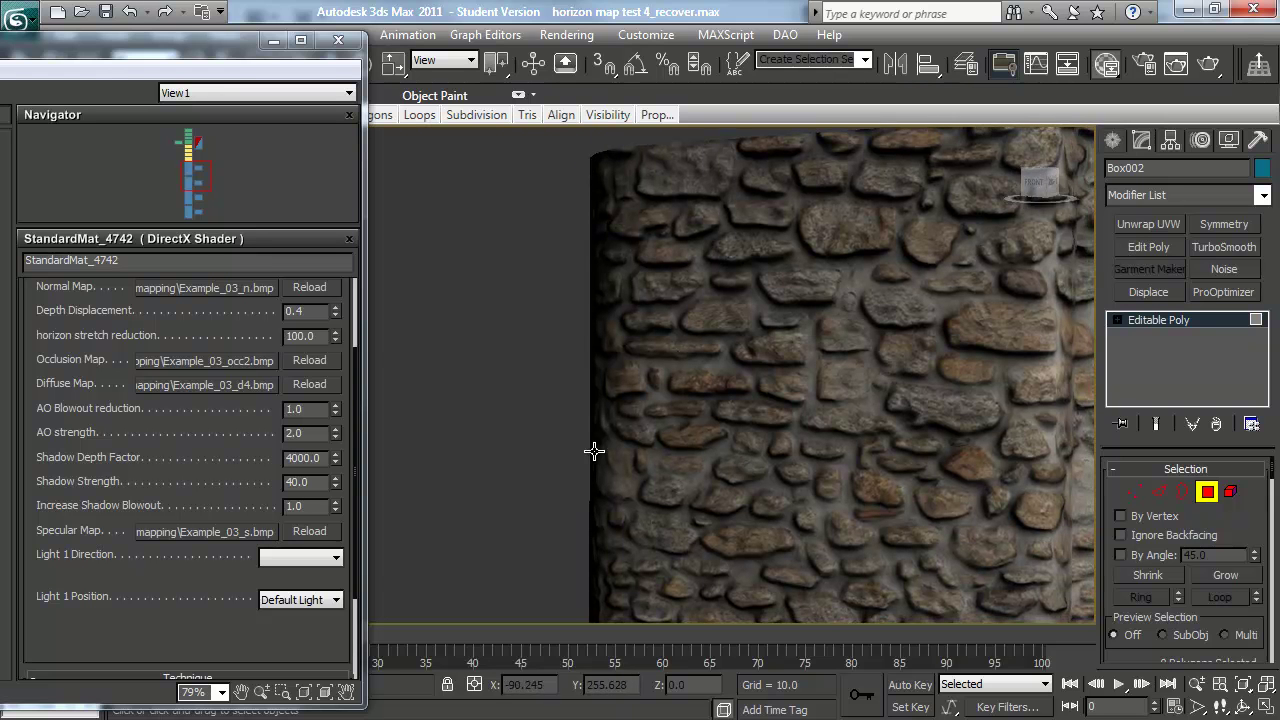
mouse_move(616, 452)
middle_down()
mouse_move(614, 417)
mouse_move(608, 446)
mouse_move(617, 436)
mouse_move(703, 469)
mouse_move(787, 461)
mouse_move(627, 451)
middle_up()
key(F4)
scroll(617, 436, down, 3)
scroll(585, 447, up, 3)
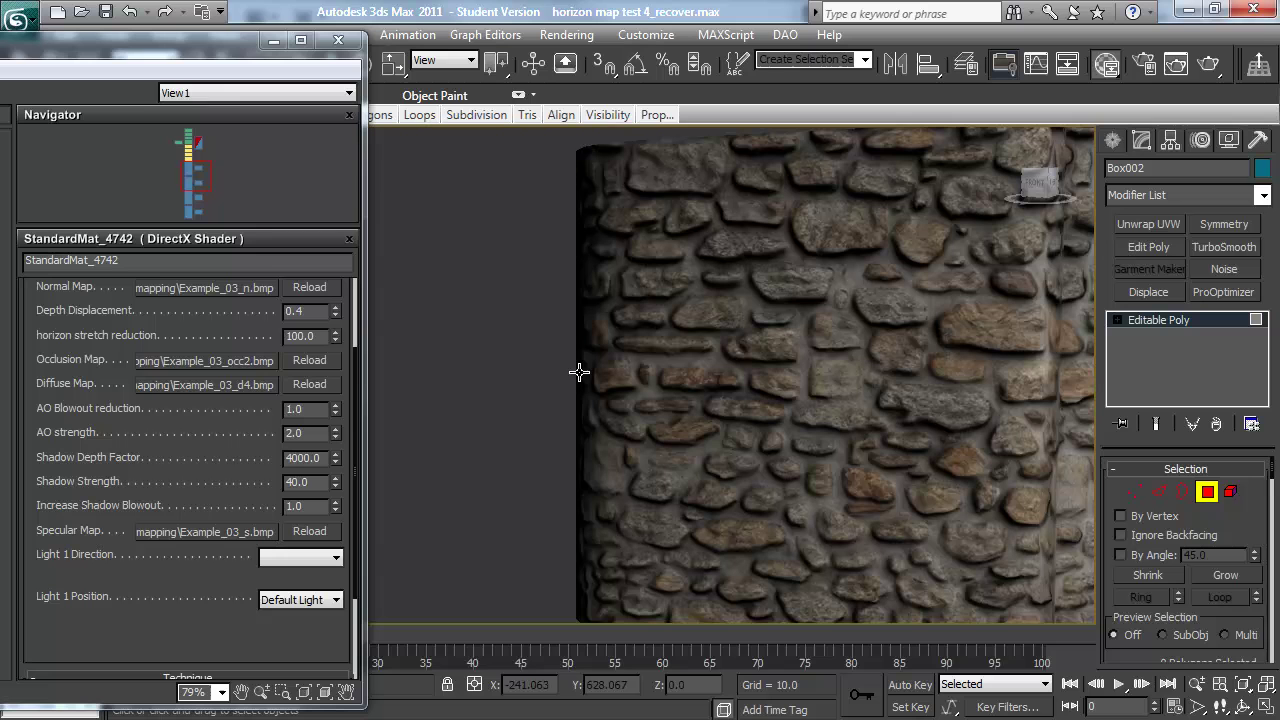
middle_drag(592, 480, 584, 462)
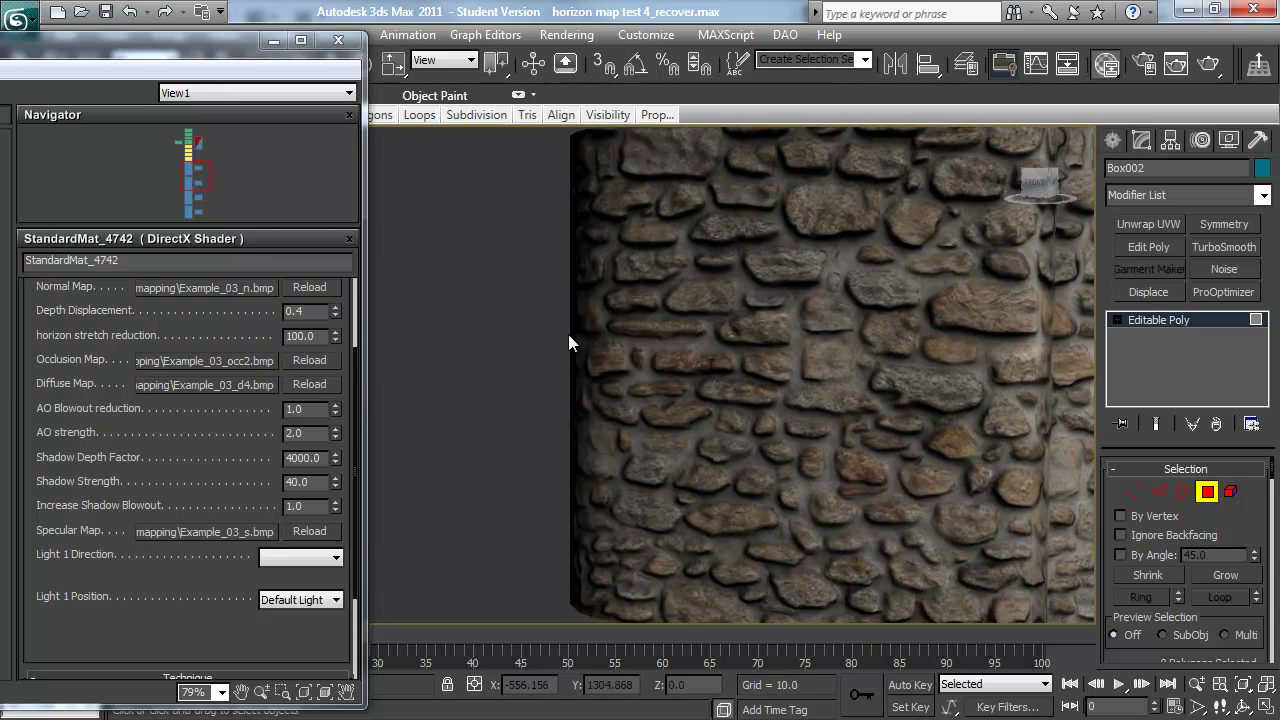
alt+middle_drag(568, 342, 741, 290)
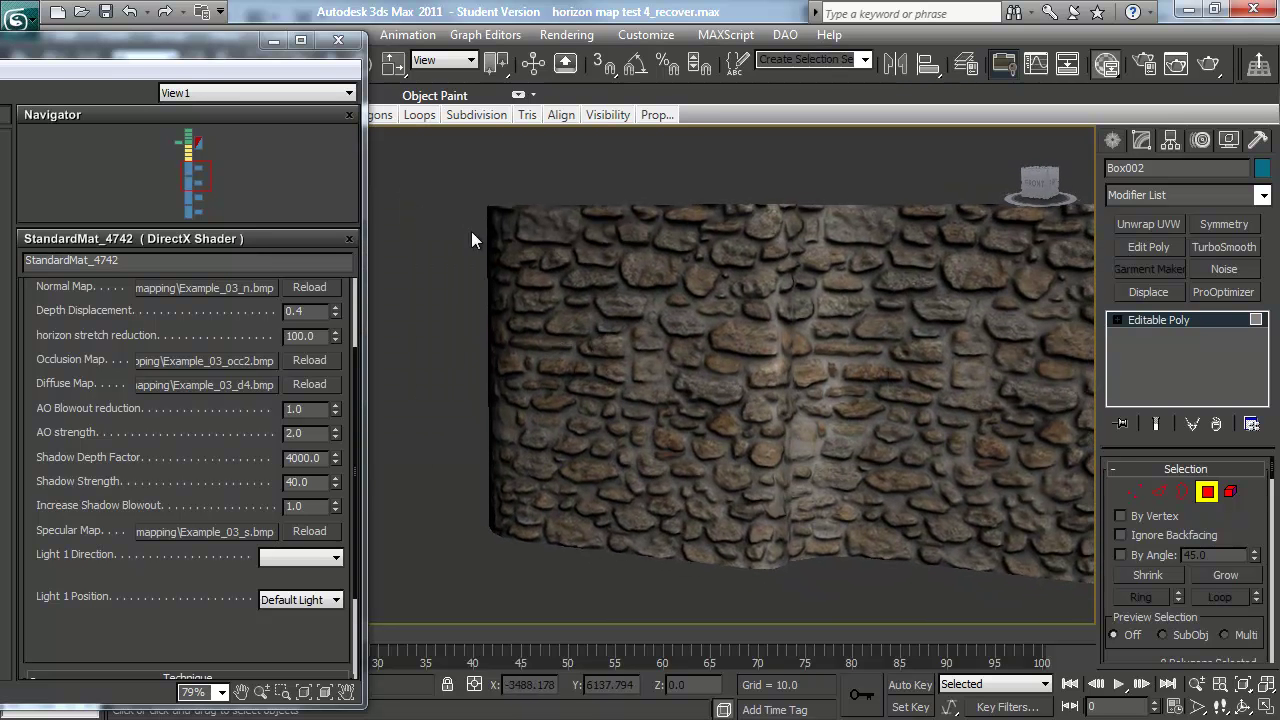
alt+middle_drag(499, 406, 610, 403)
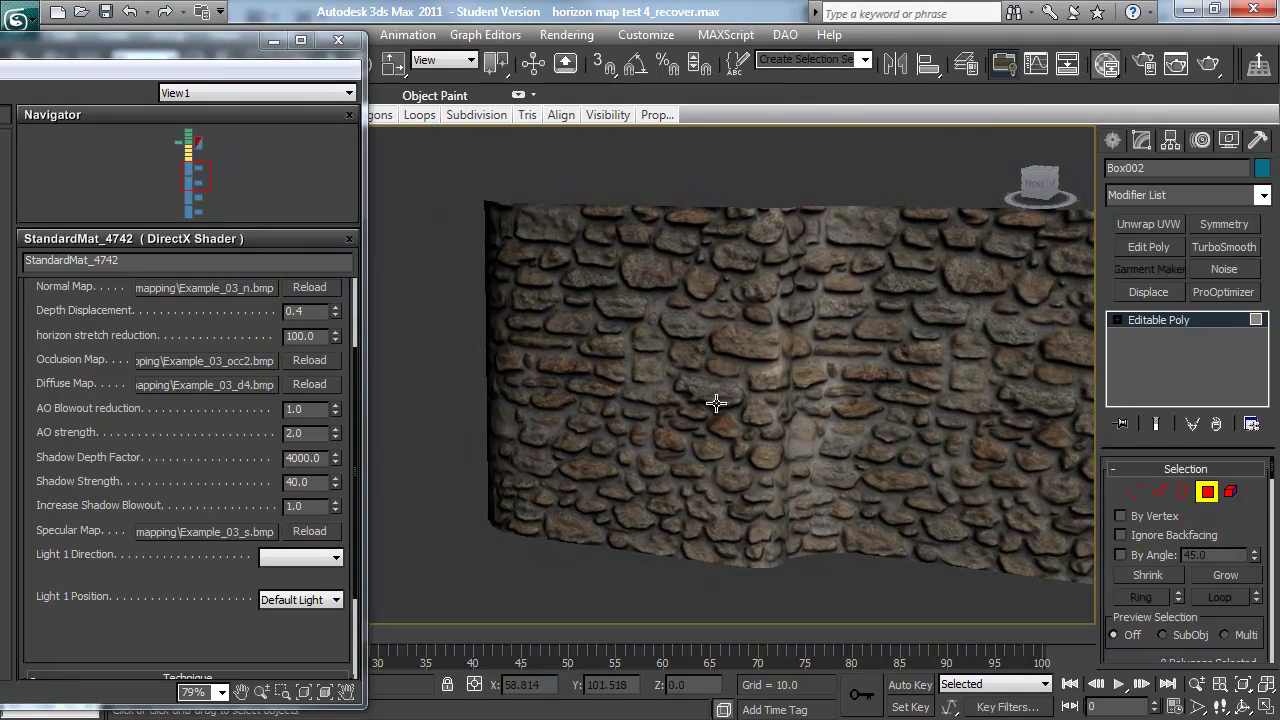
alt+middle_drag(716, 403, 763, 380)
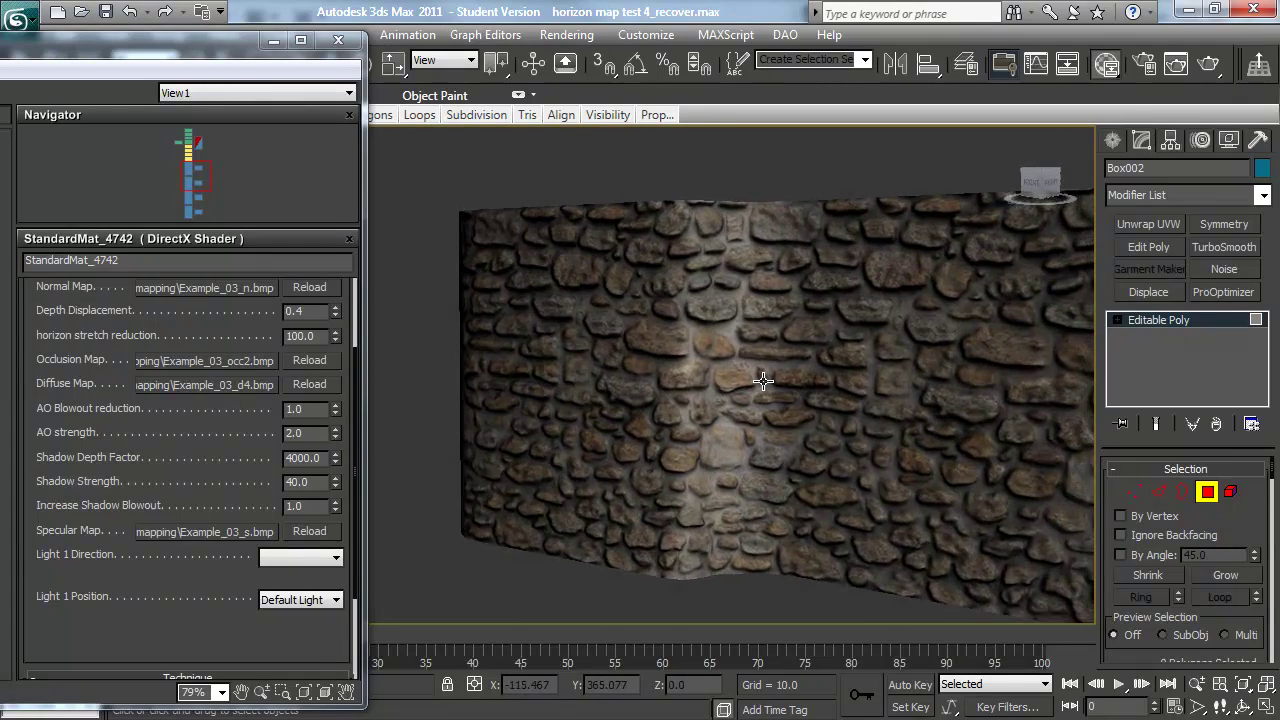